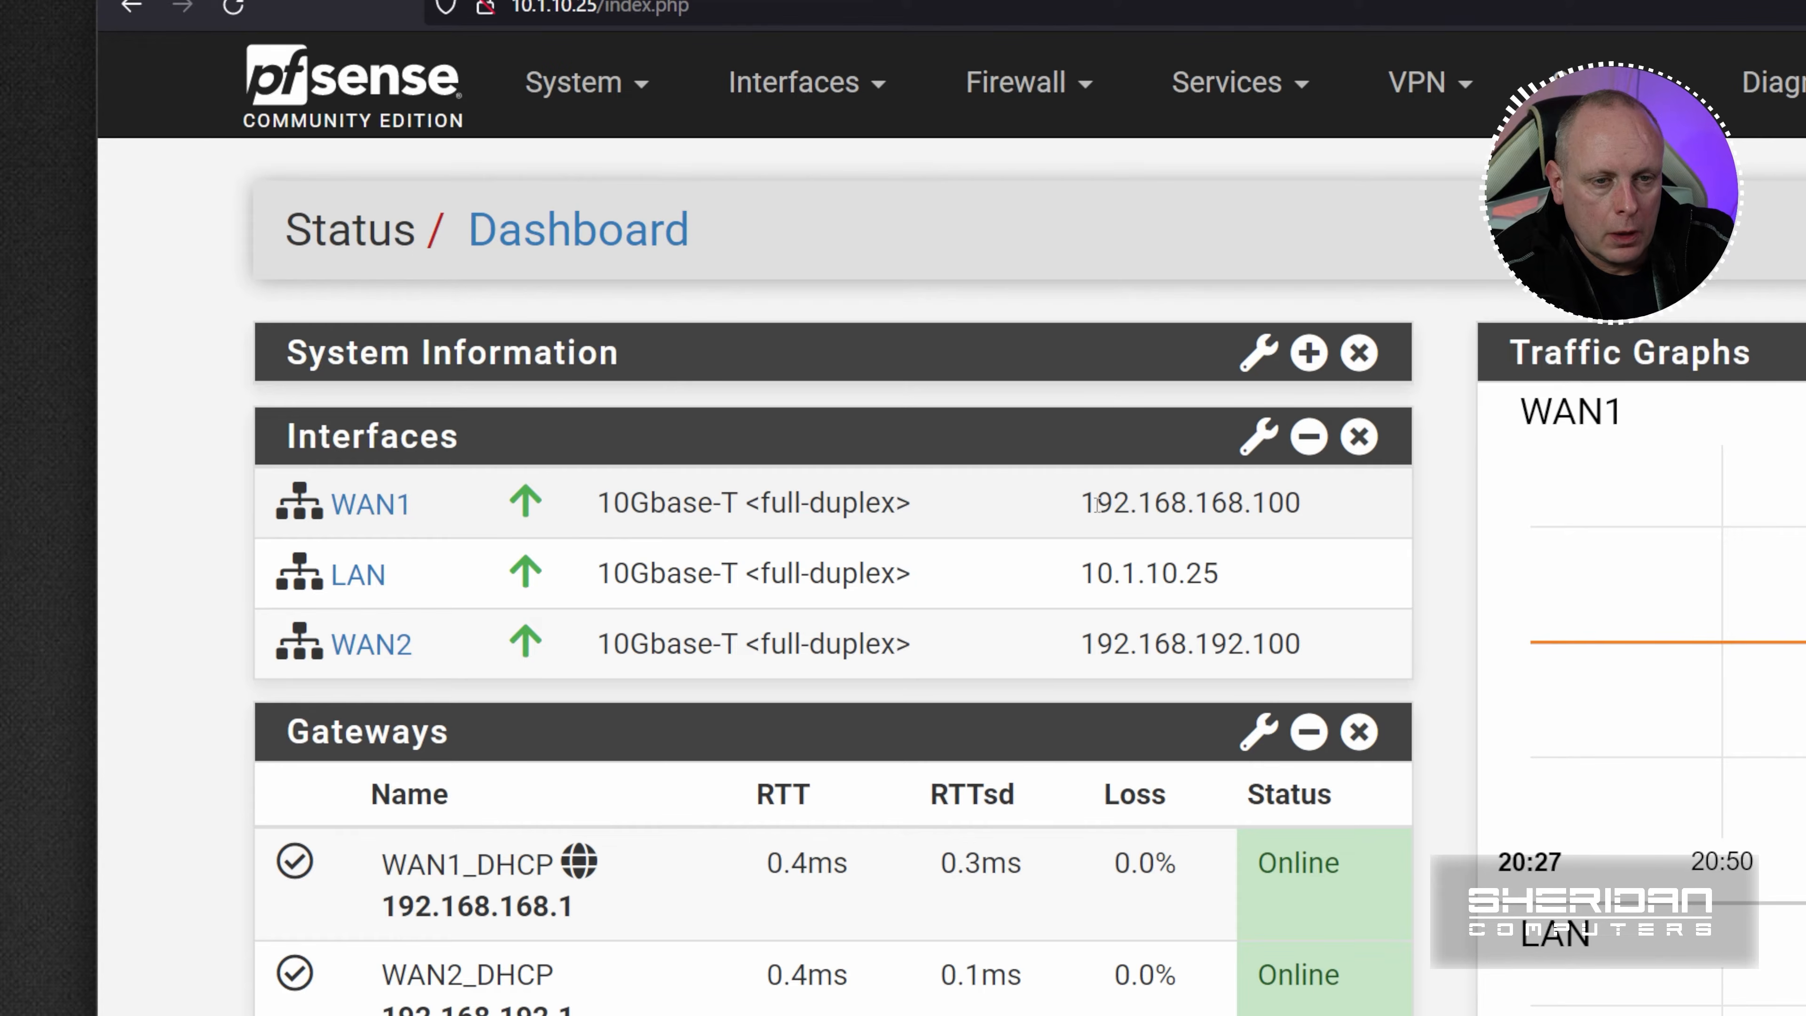
Examine the WAN1 and WAN2 interface addresses and their matching gateways on the dashboard
drag(1079, 502, 1242, 504)
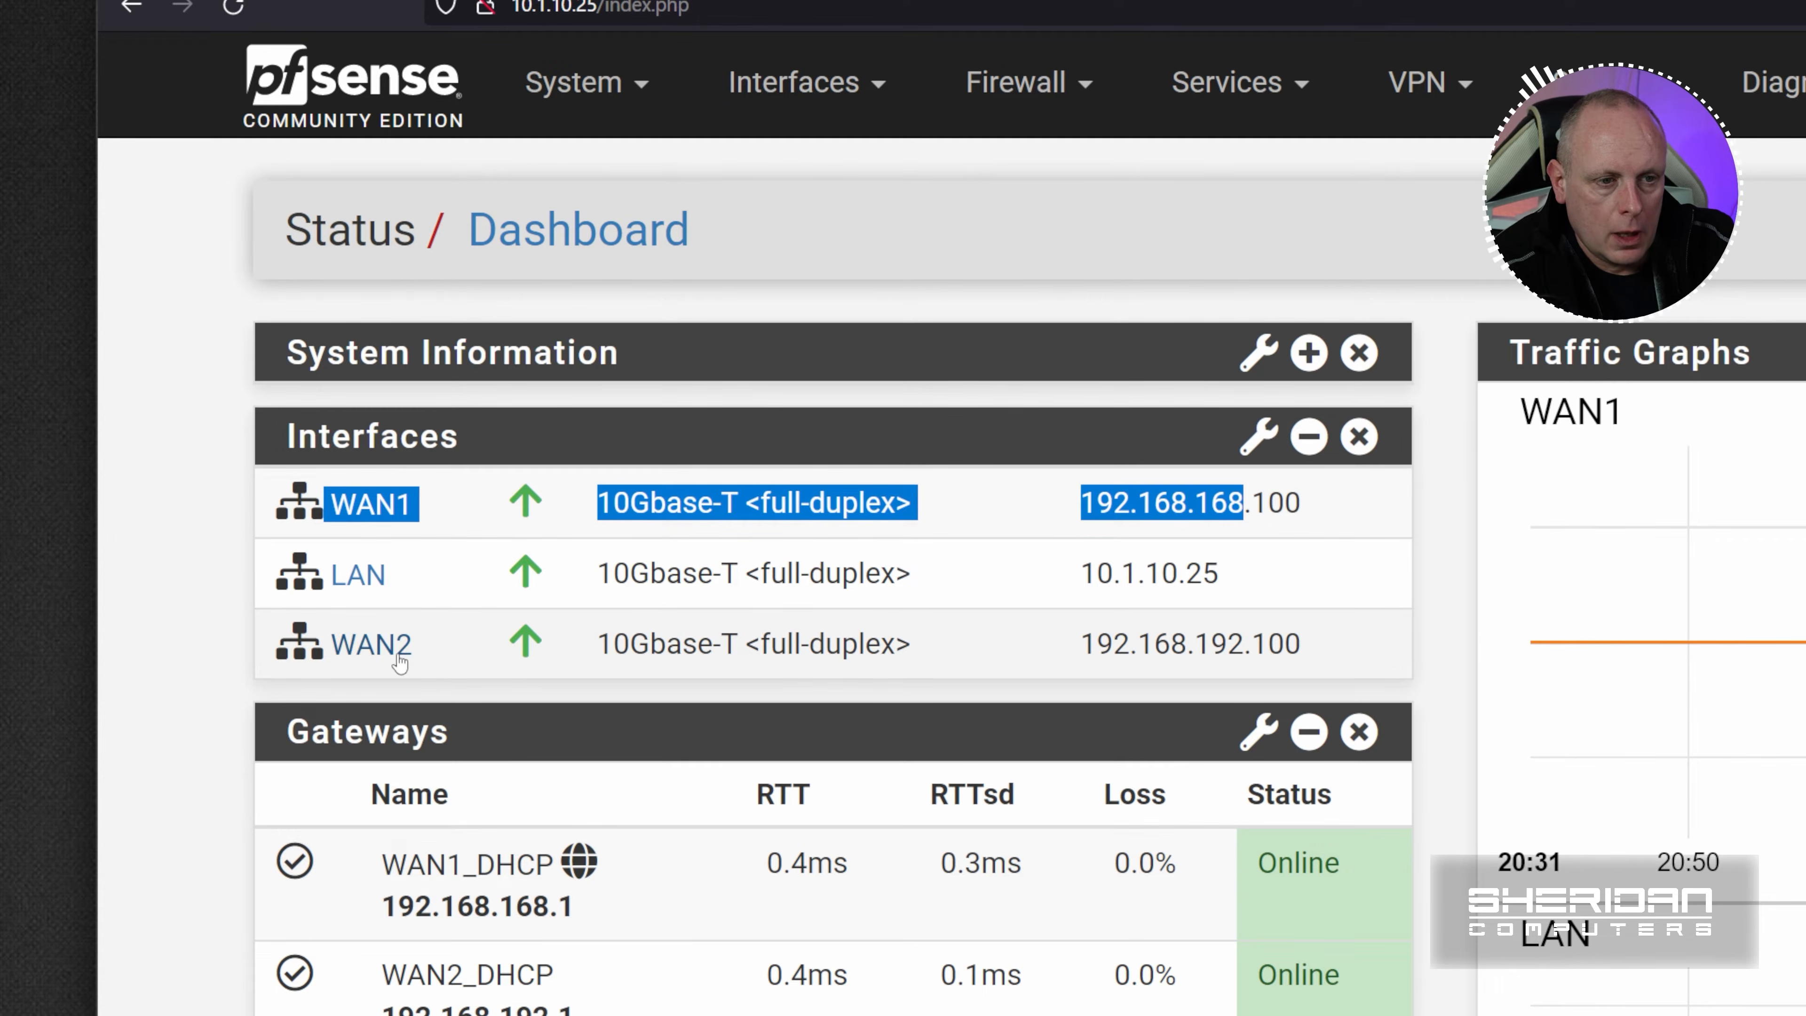
mouse_move(394, 658)
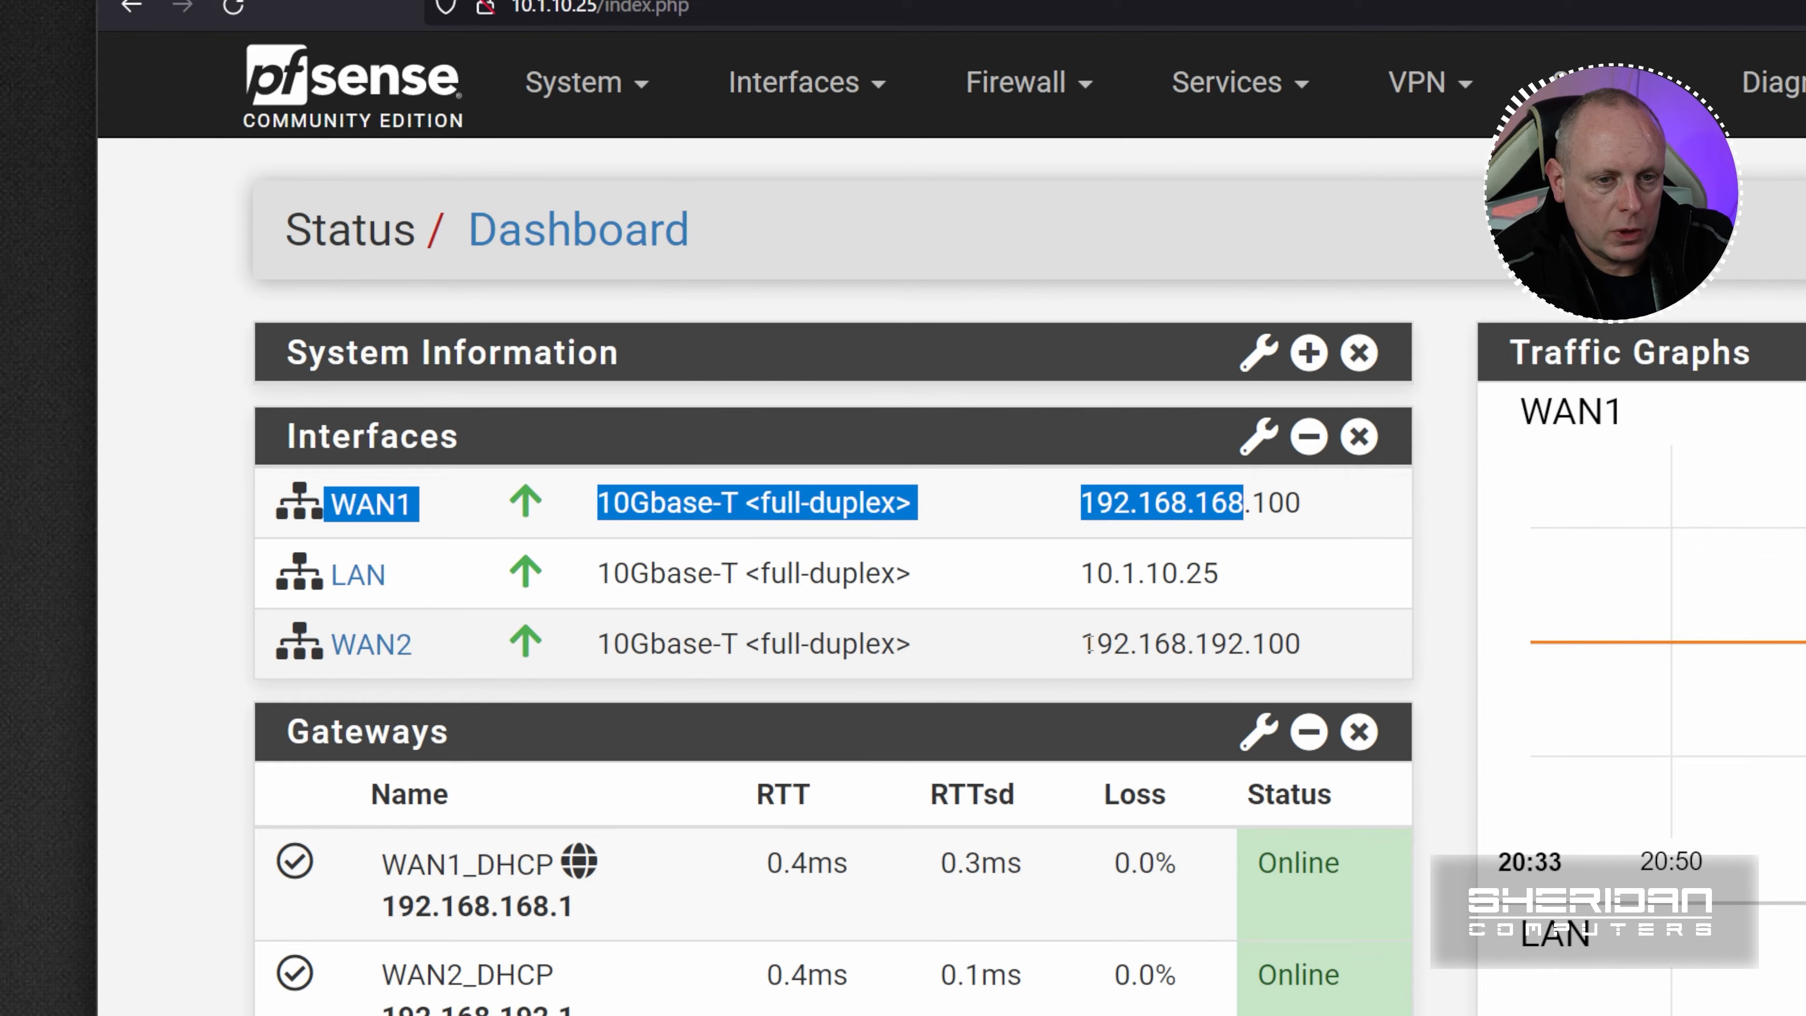
mouse_move(1076, 644)
mouse_down()
mouse_move(1233, 643)
mouse_move(1098, 644)
mouse_up()
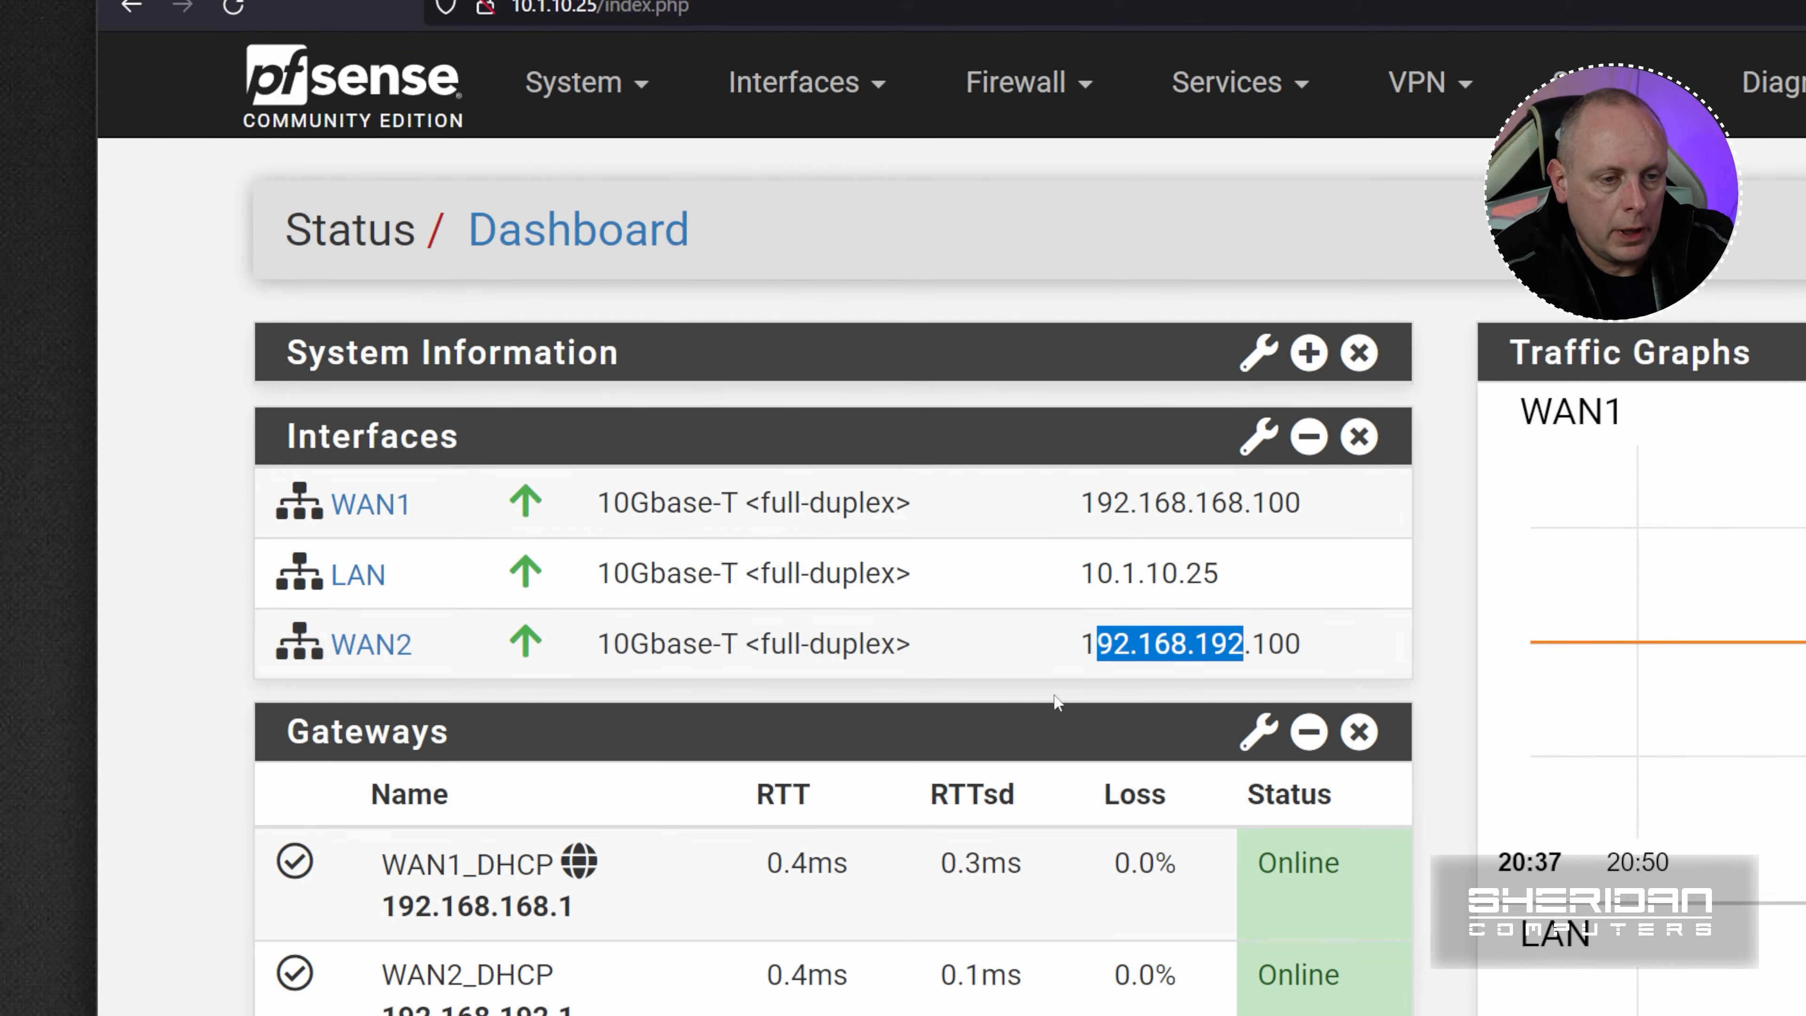
click(617, 904)
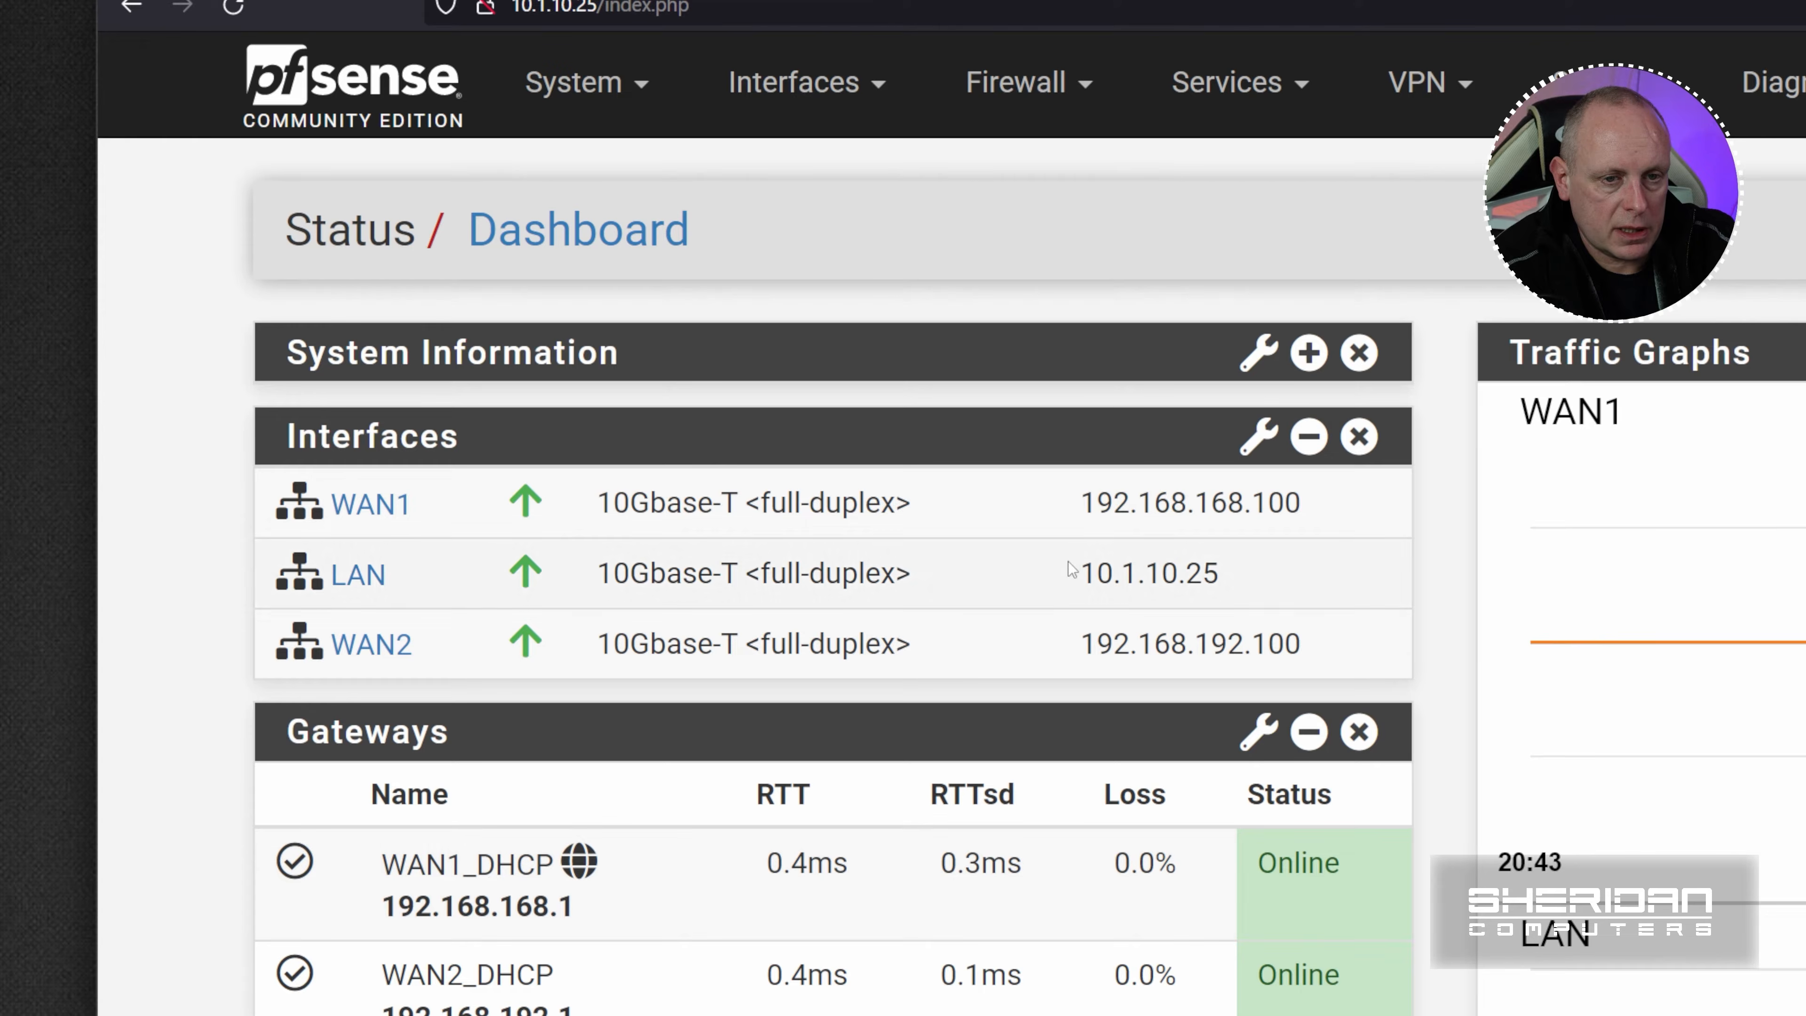
drag(1081, 503, 1310, 502)
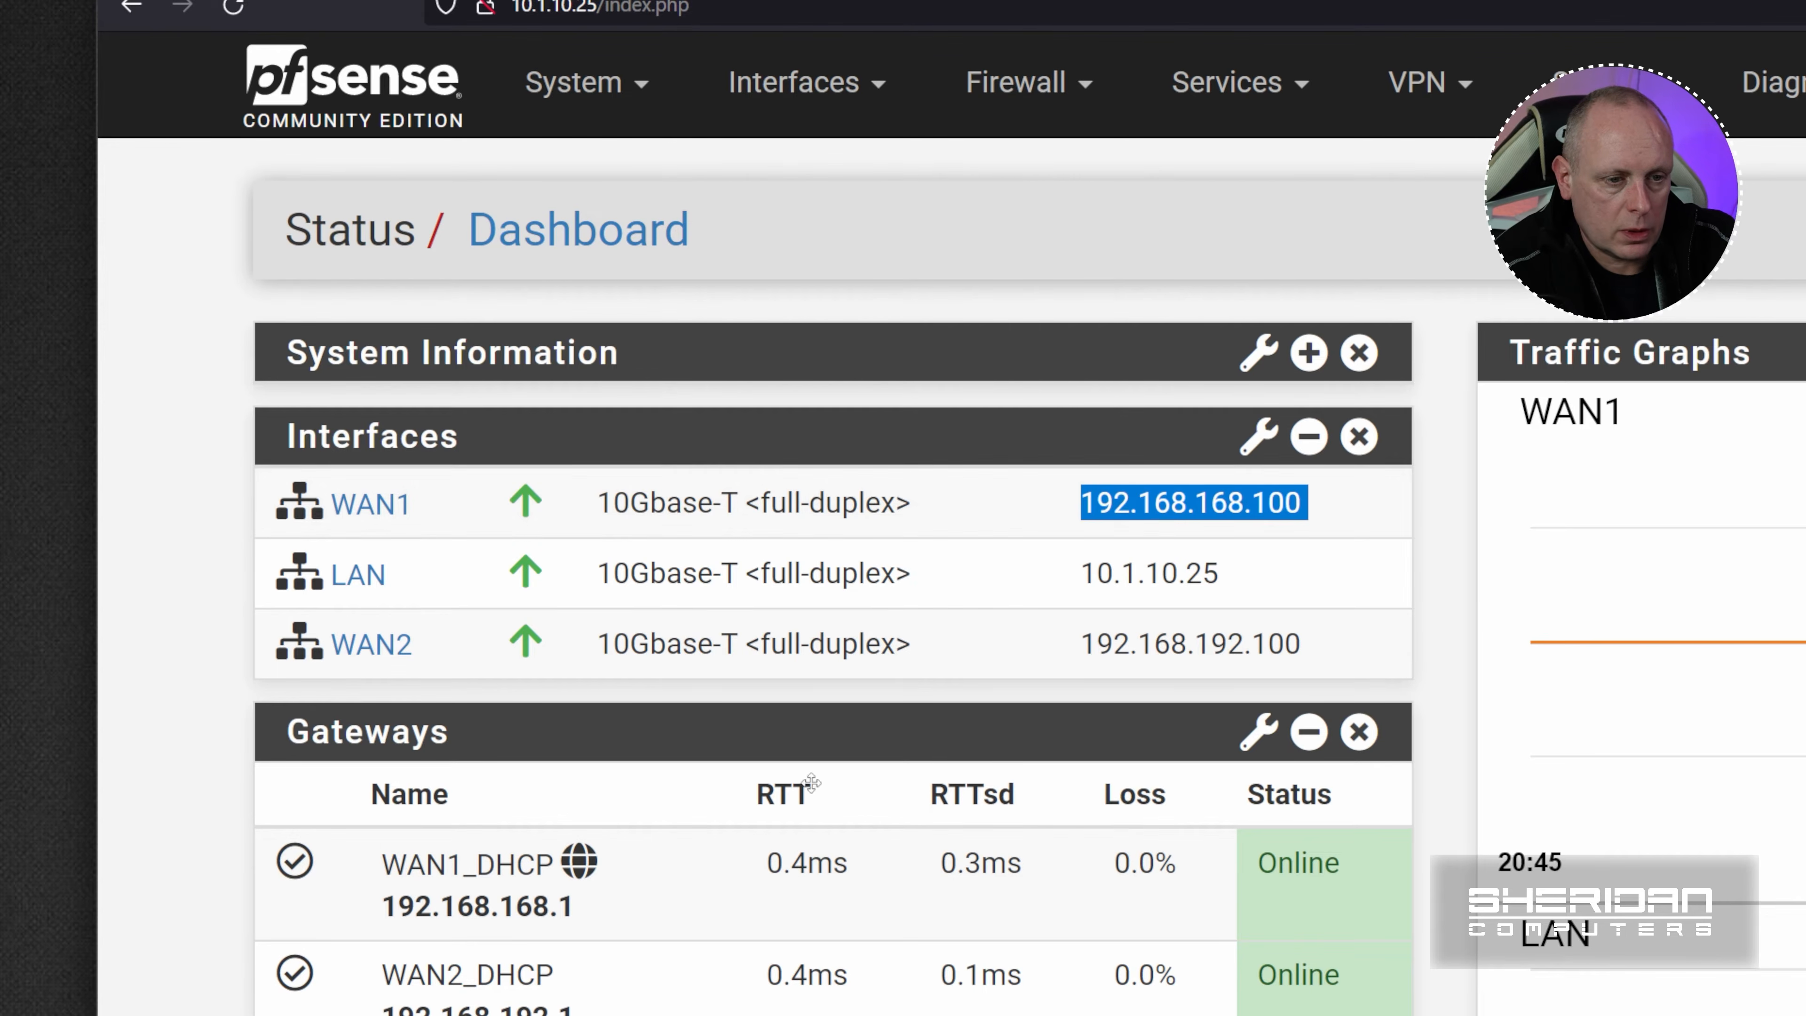
click(614, 904)
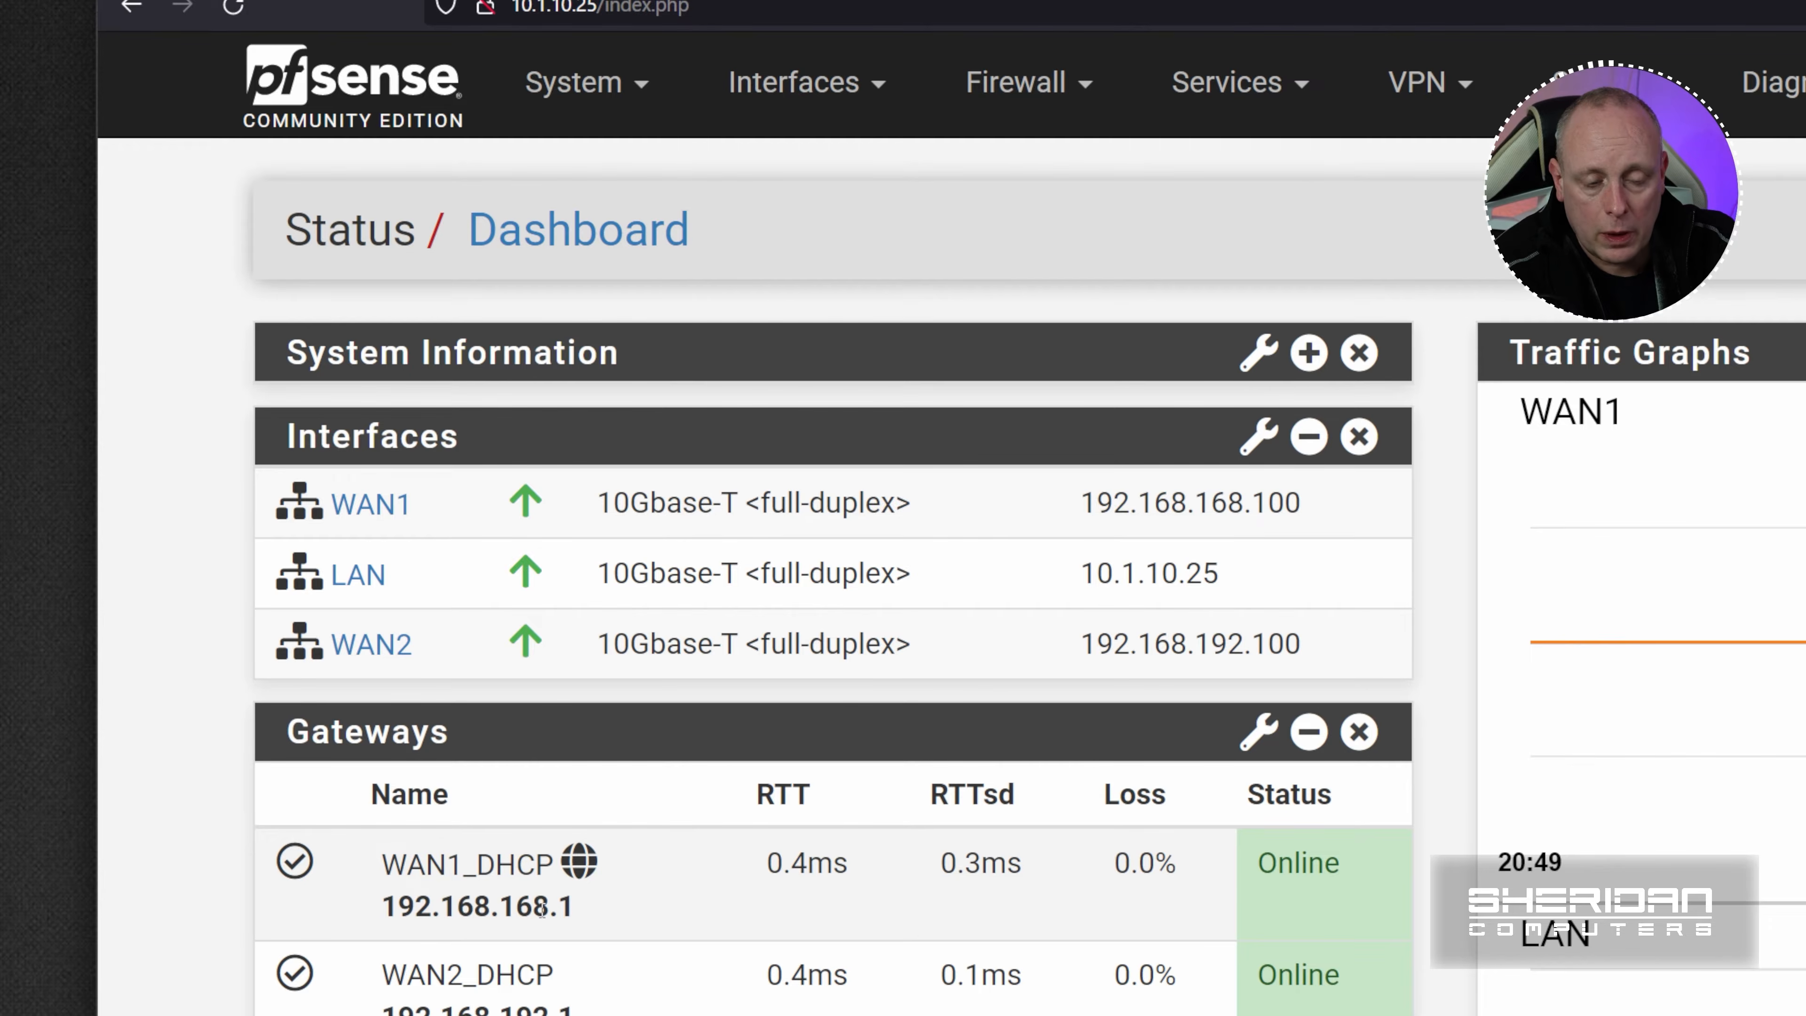
scroll(542, 909, down, 5)
drag(380, 508, 406, 508)
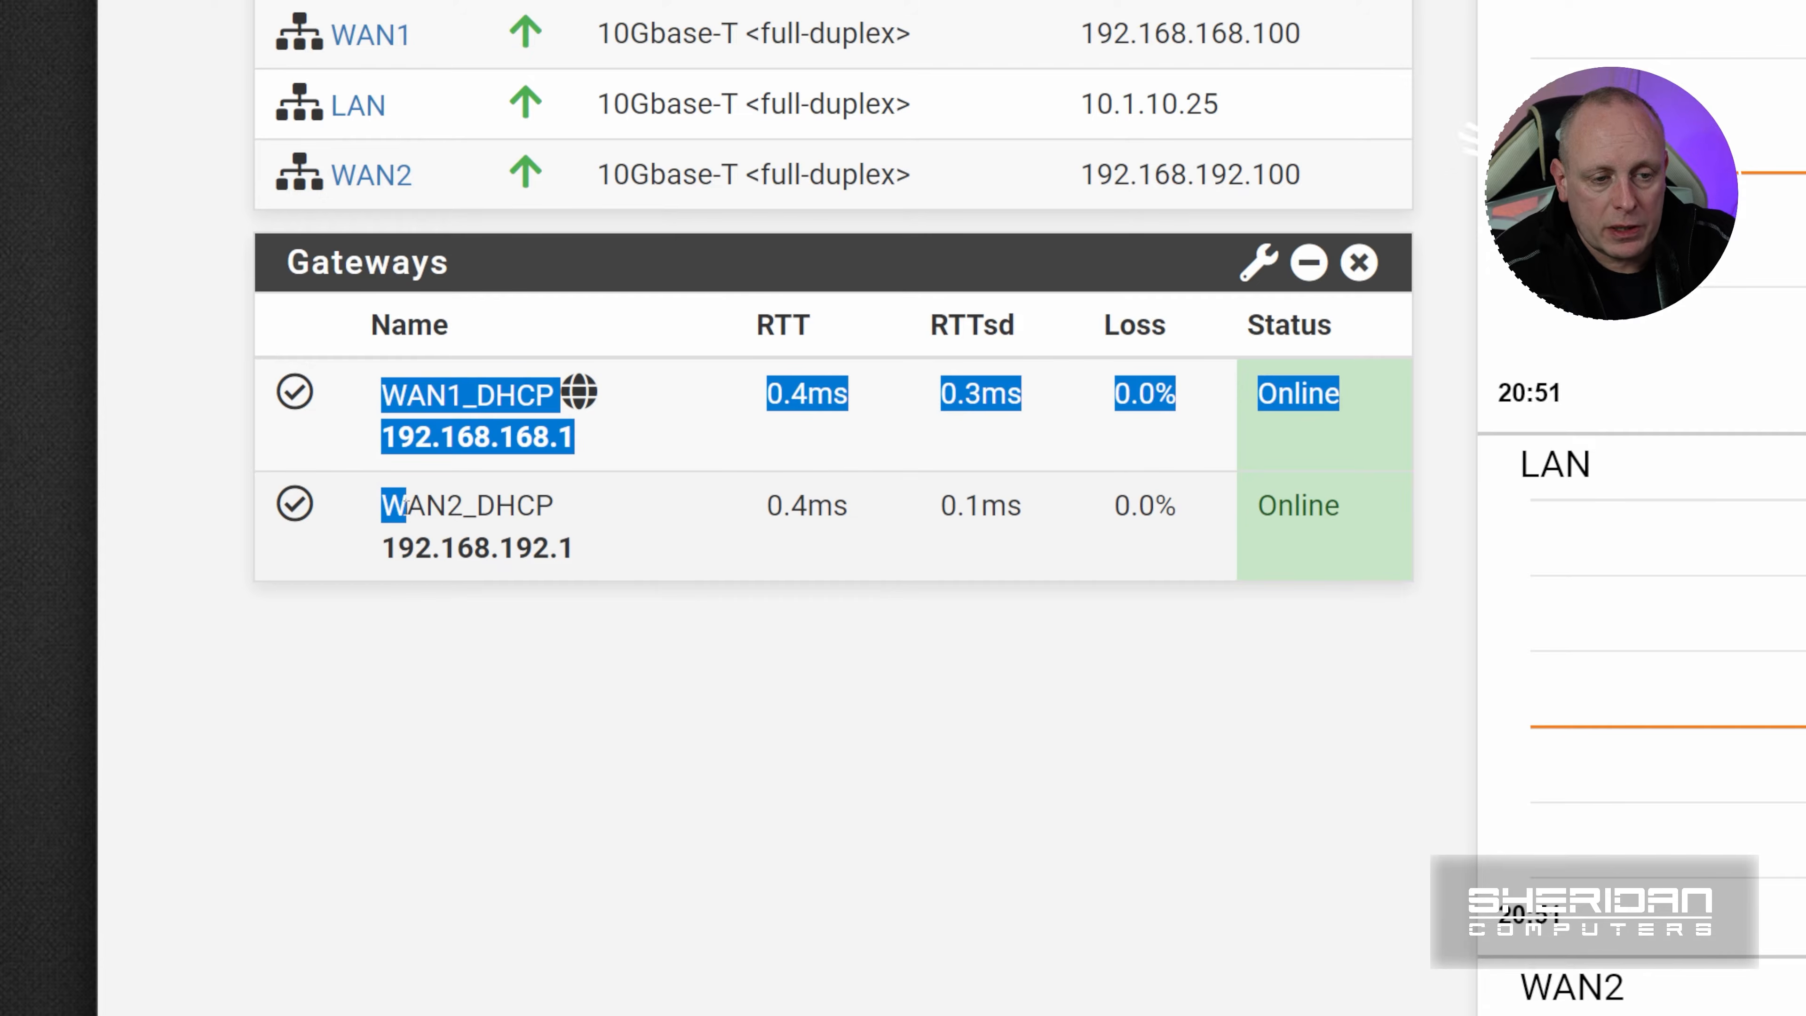
click(408, 506)
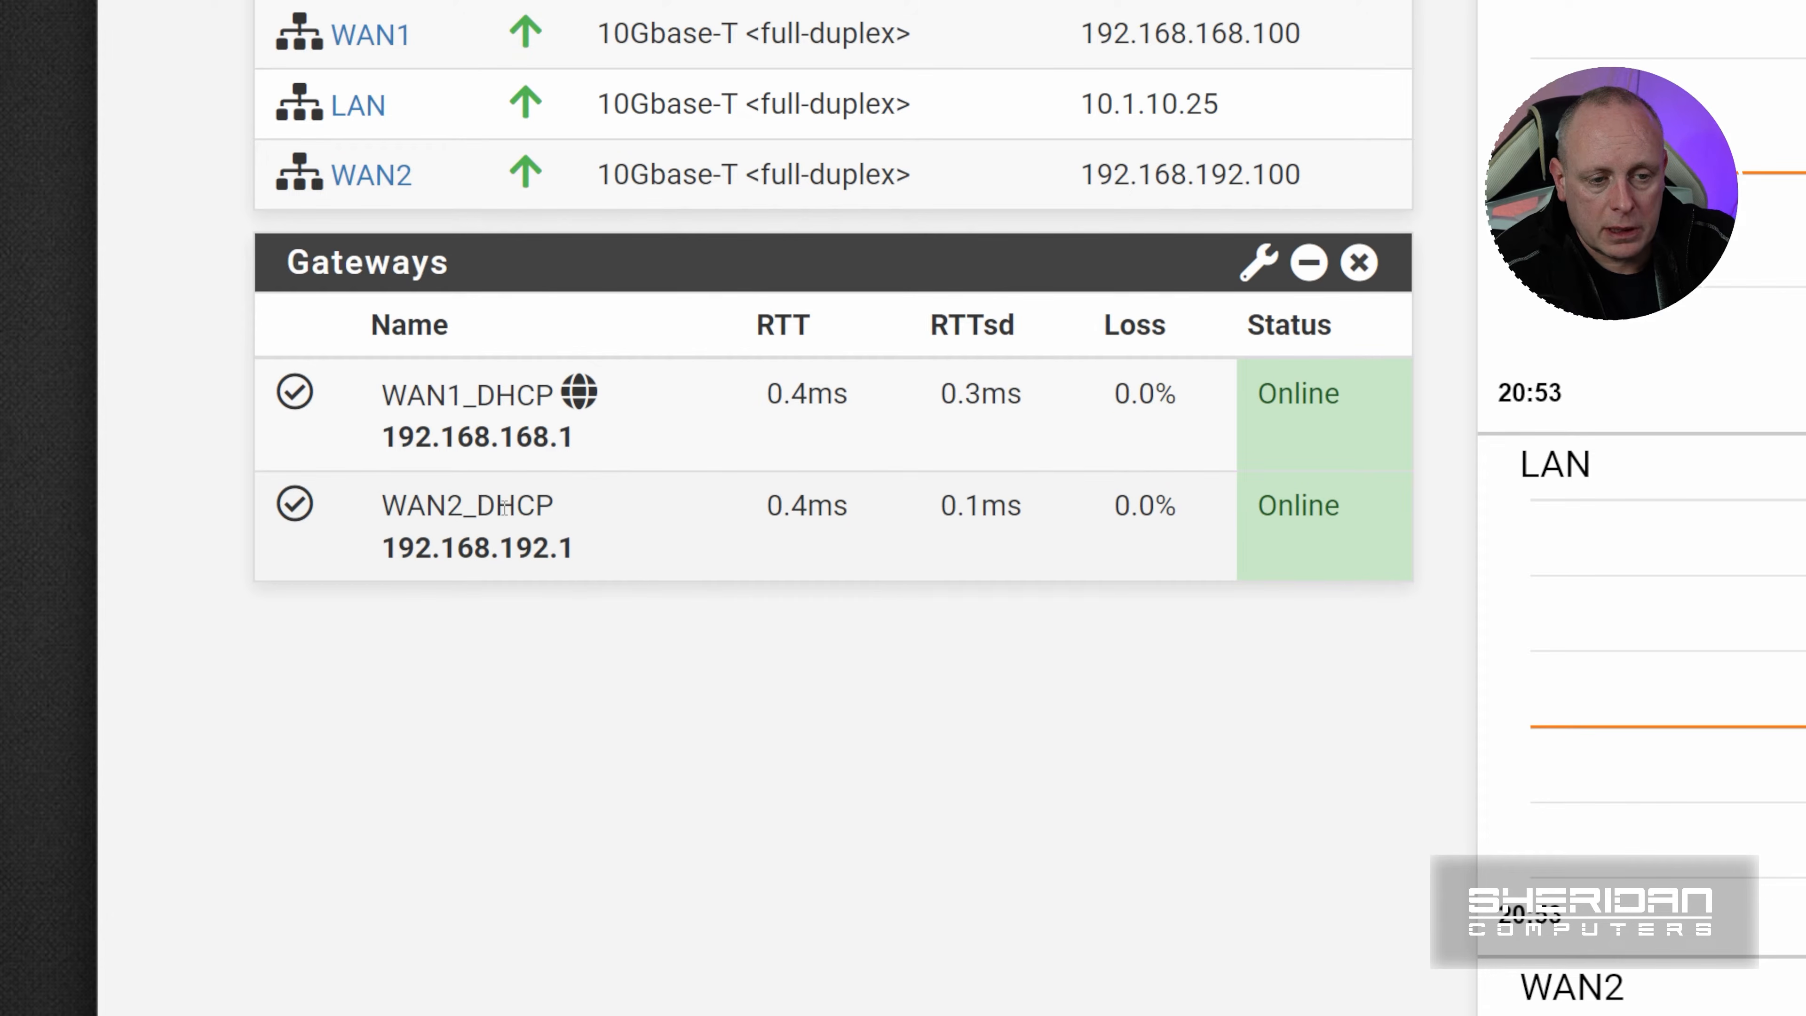
drag(1084, 174, 1275, 188)
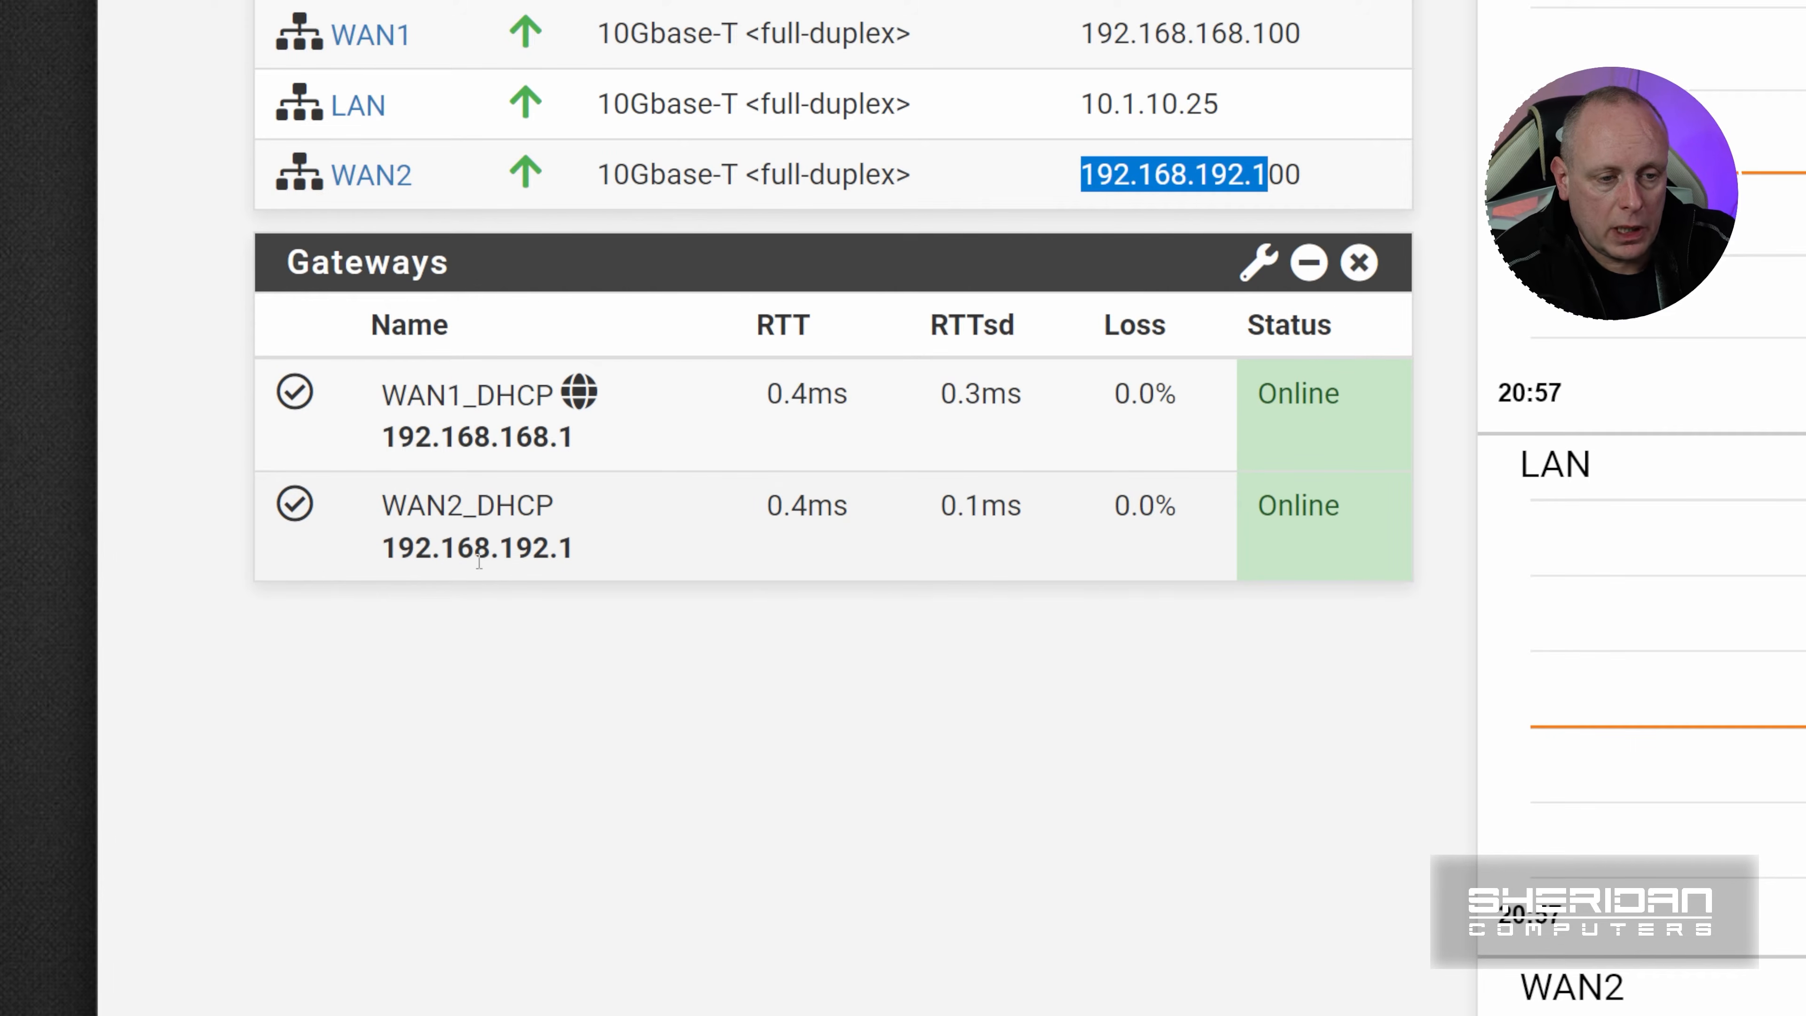
click(519, 555)
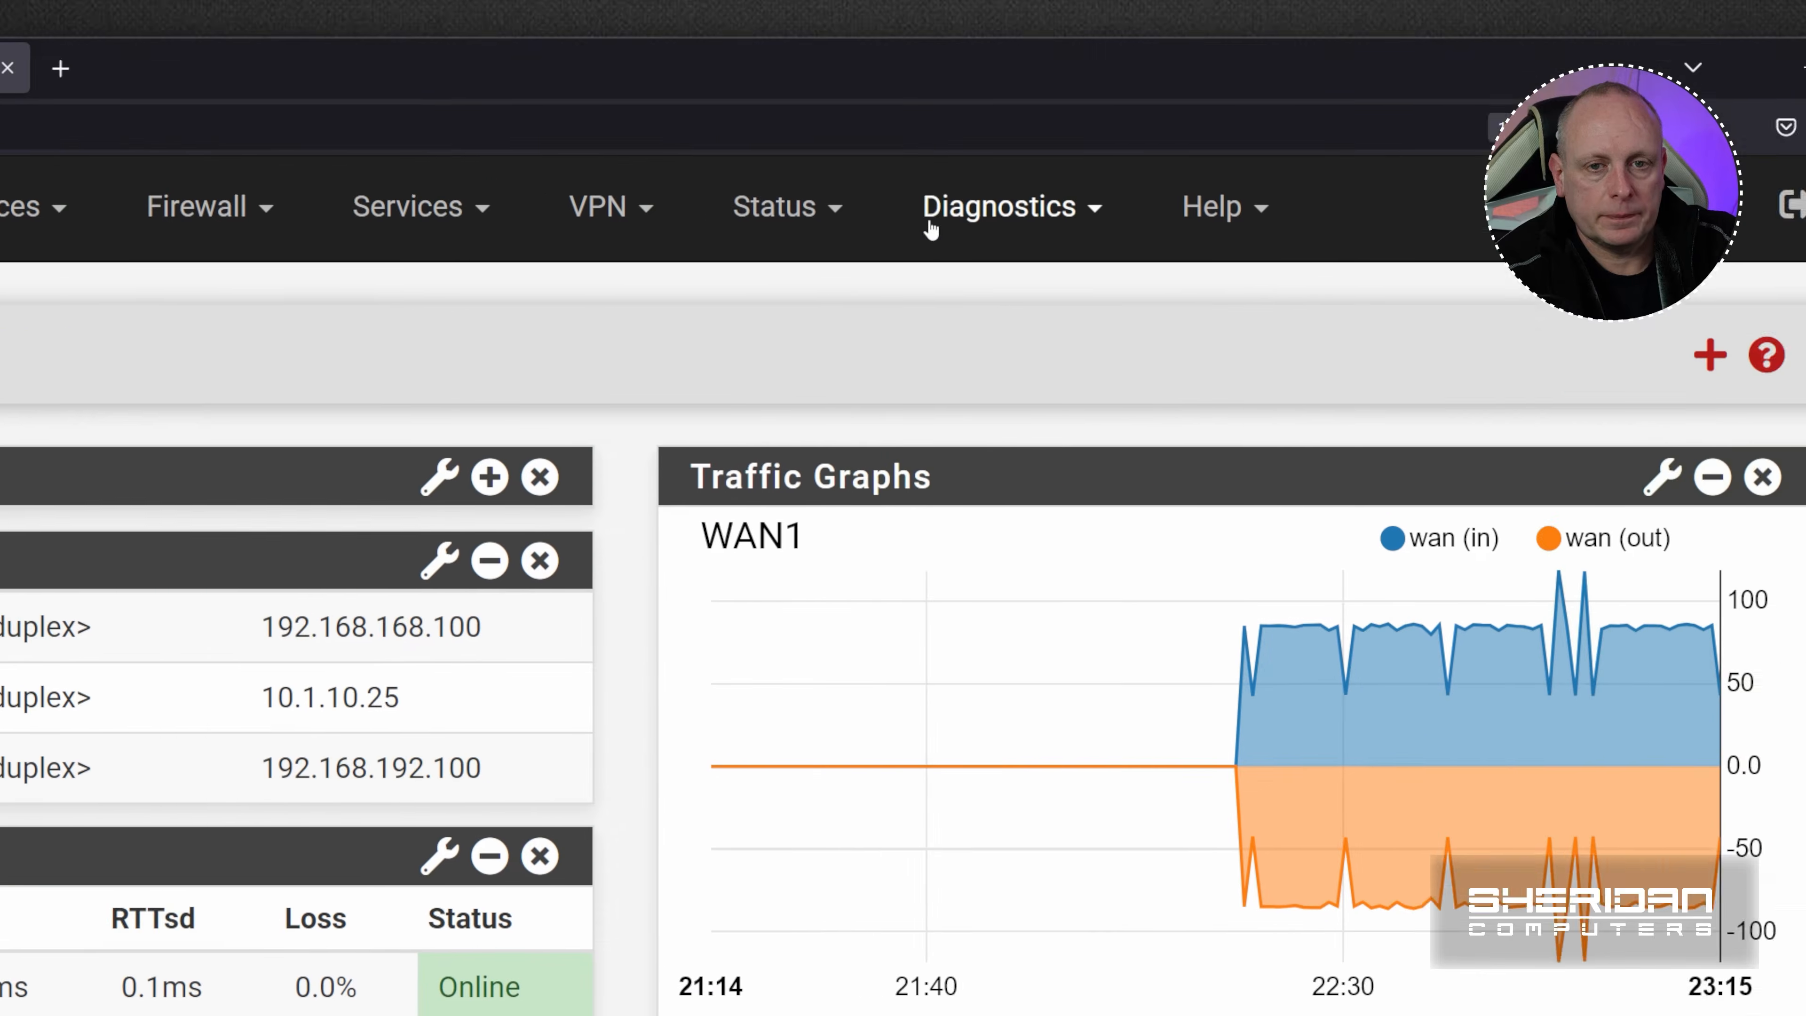
Run a diagnostic ping to 9.9.9.9 with WAN1 as the source address
click(929, 226)
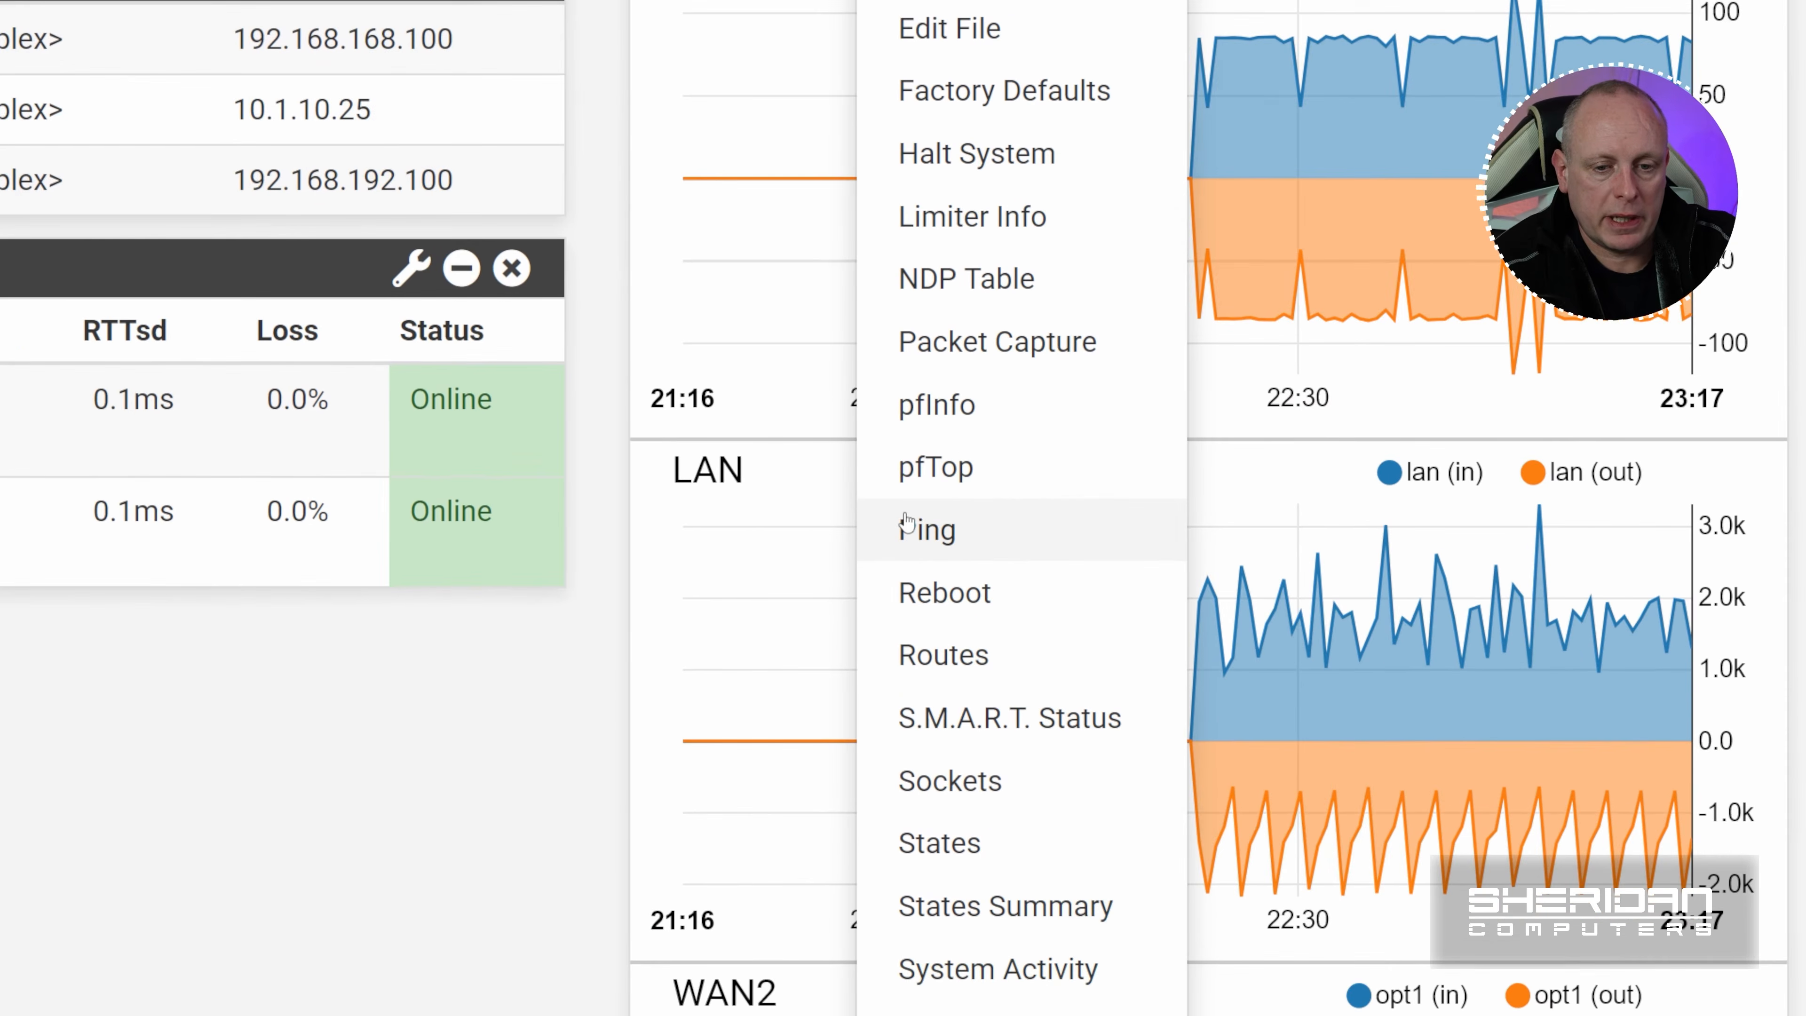
click(907, 524)
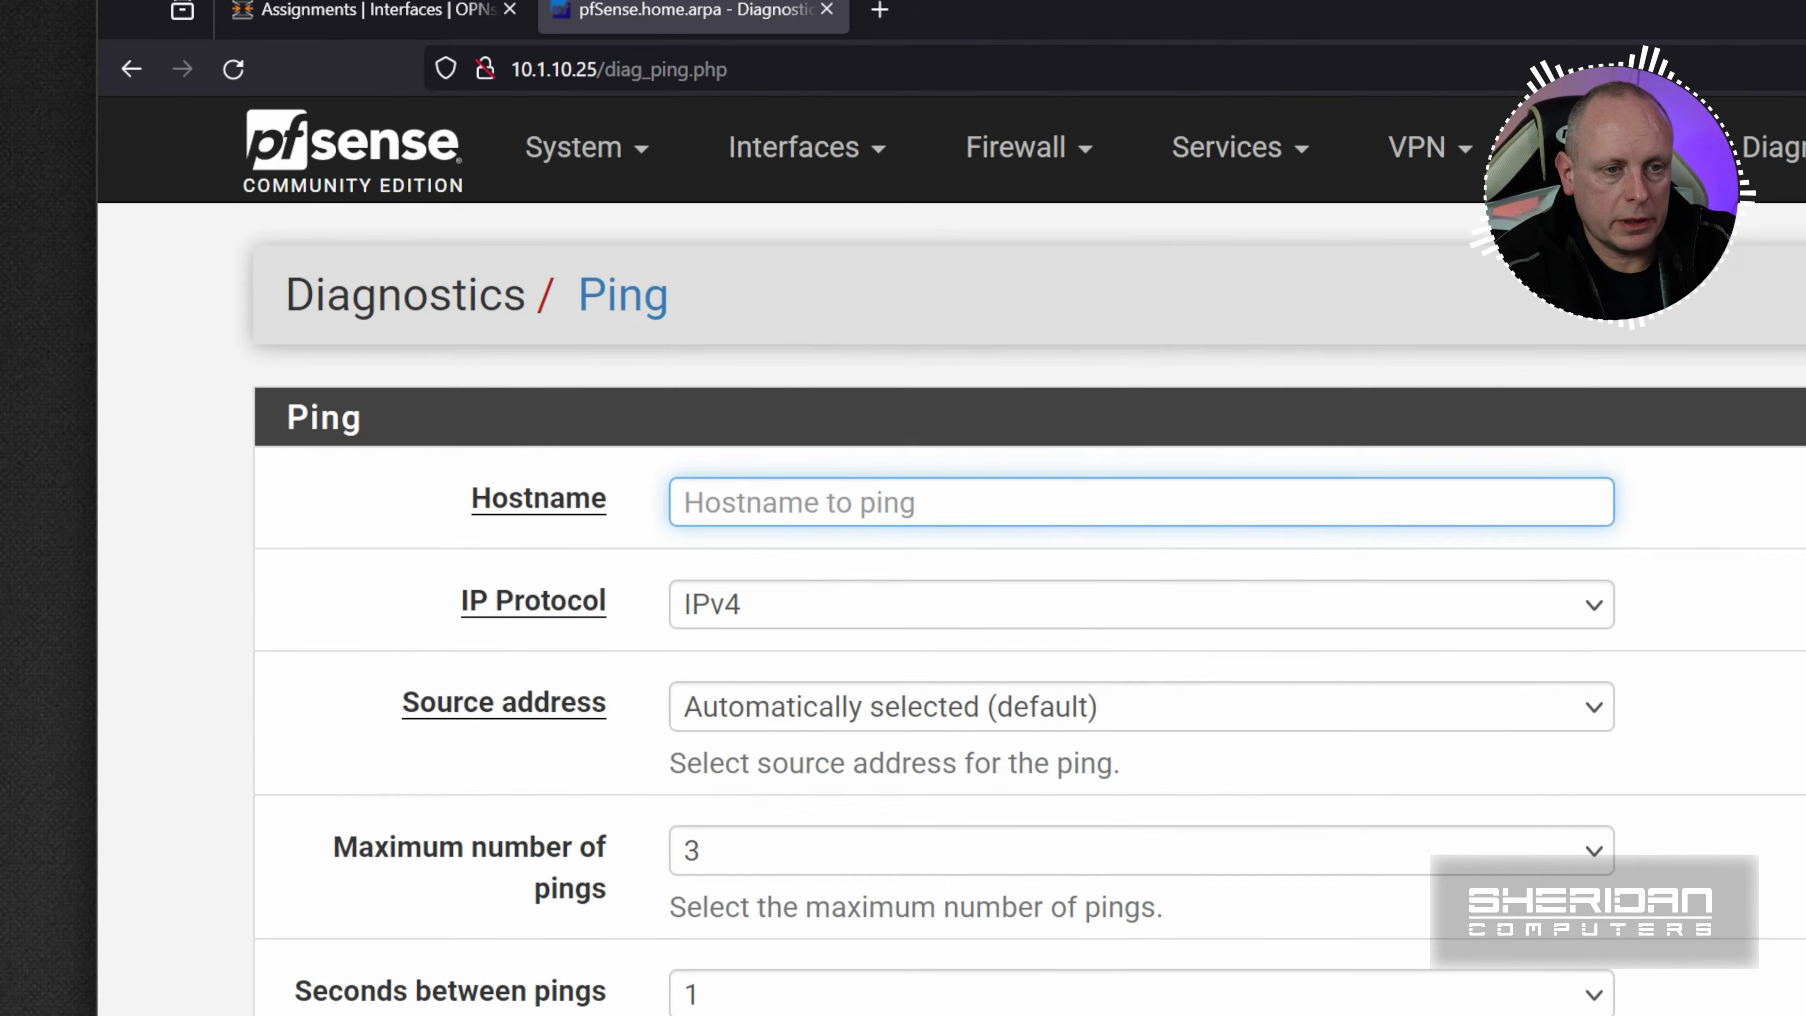
click(406, 287)
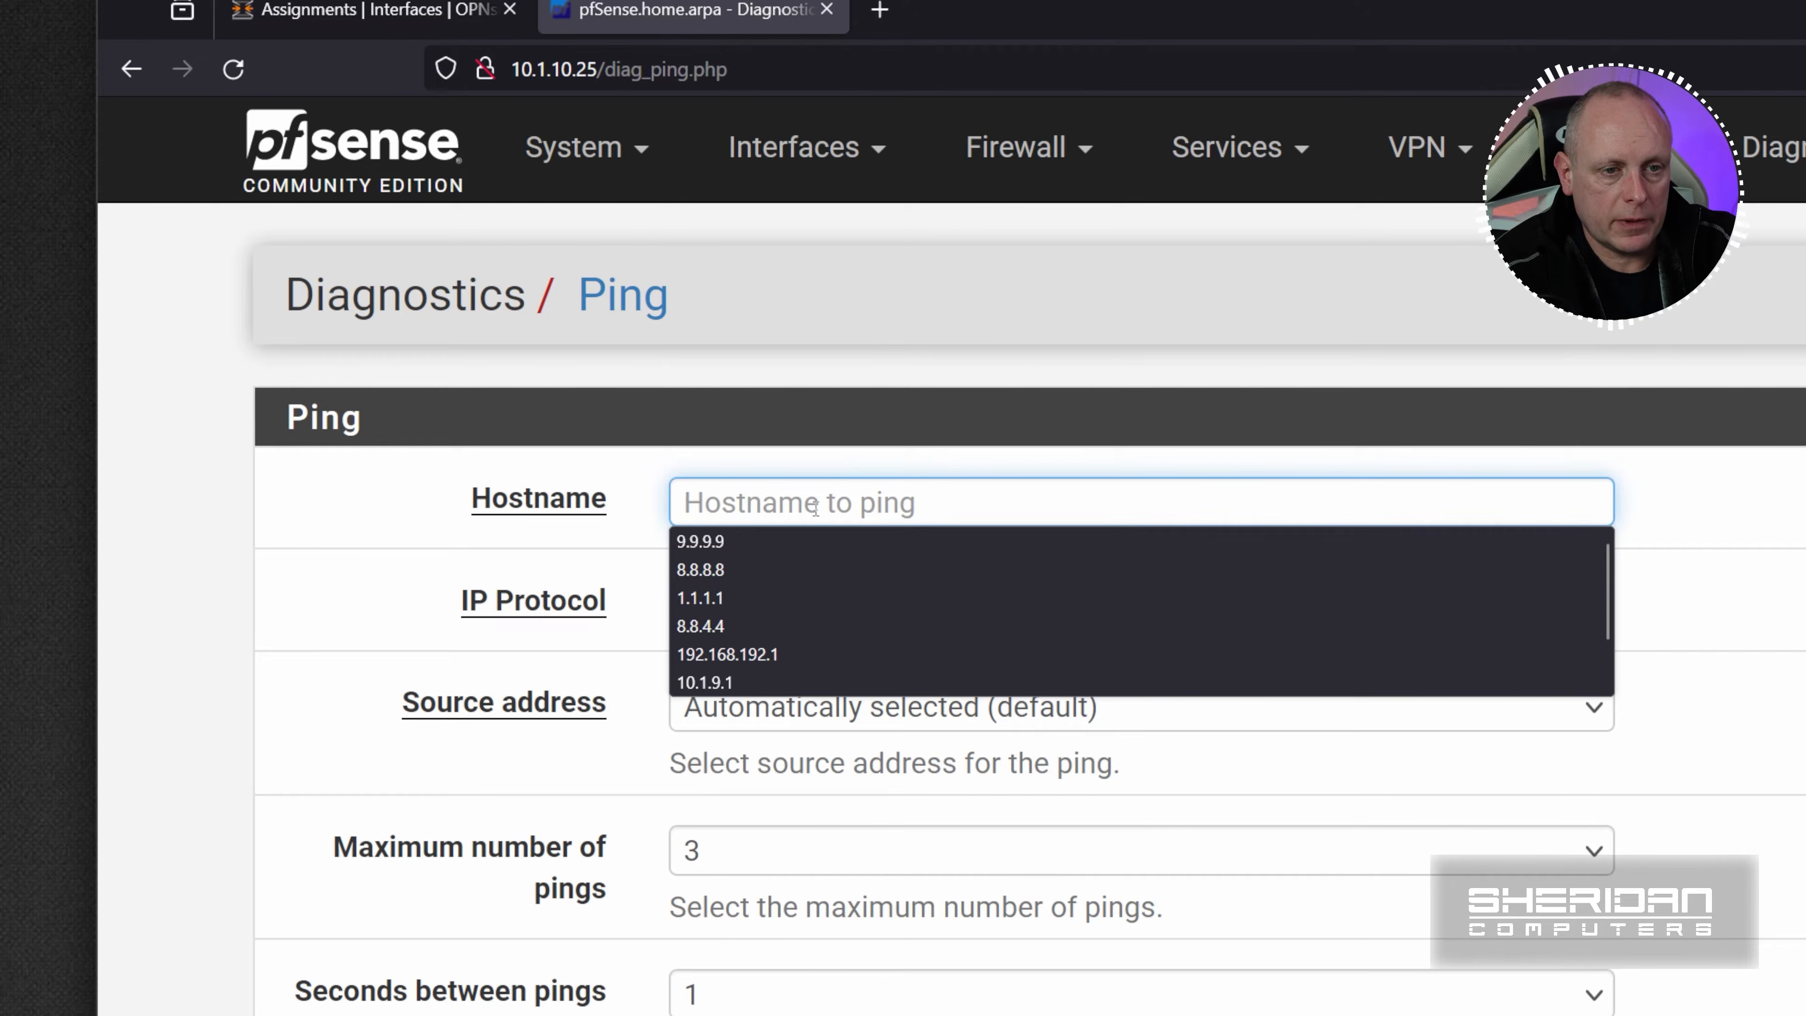
click(783, 541)
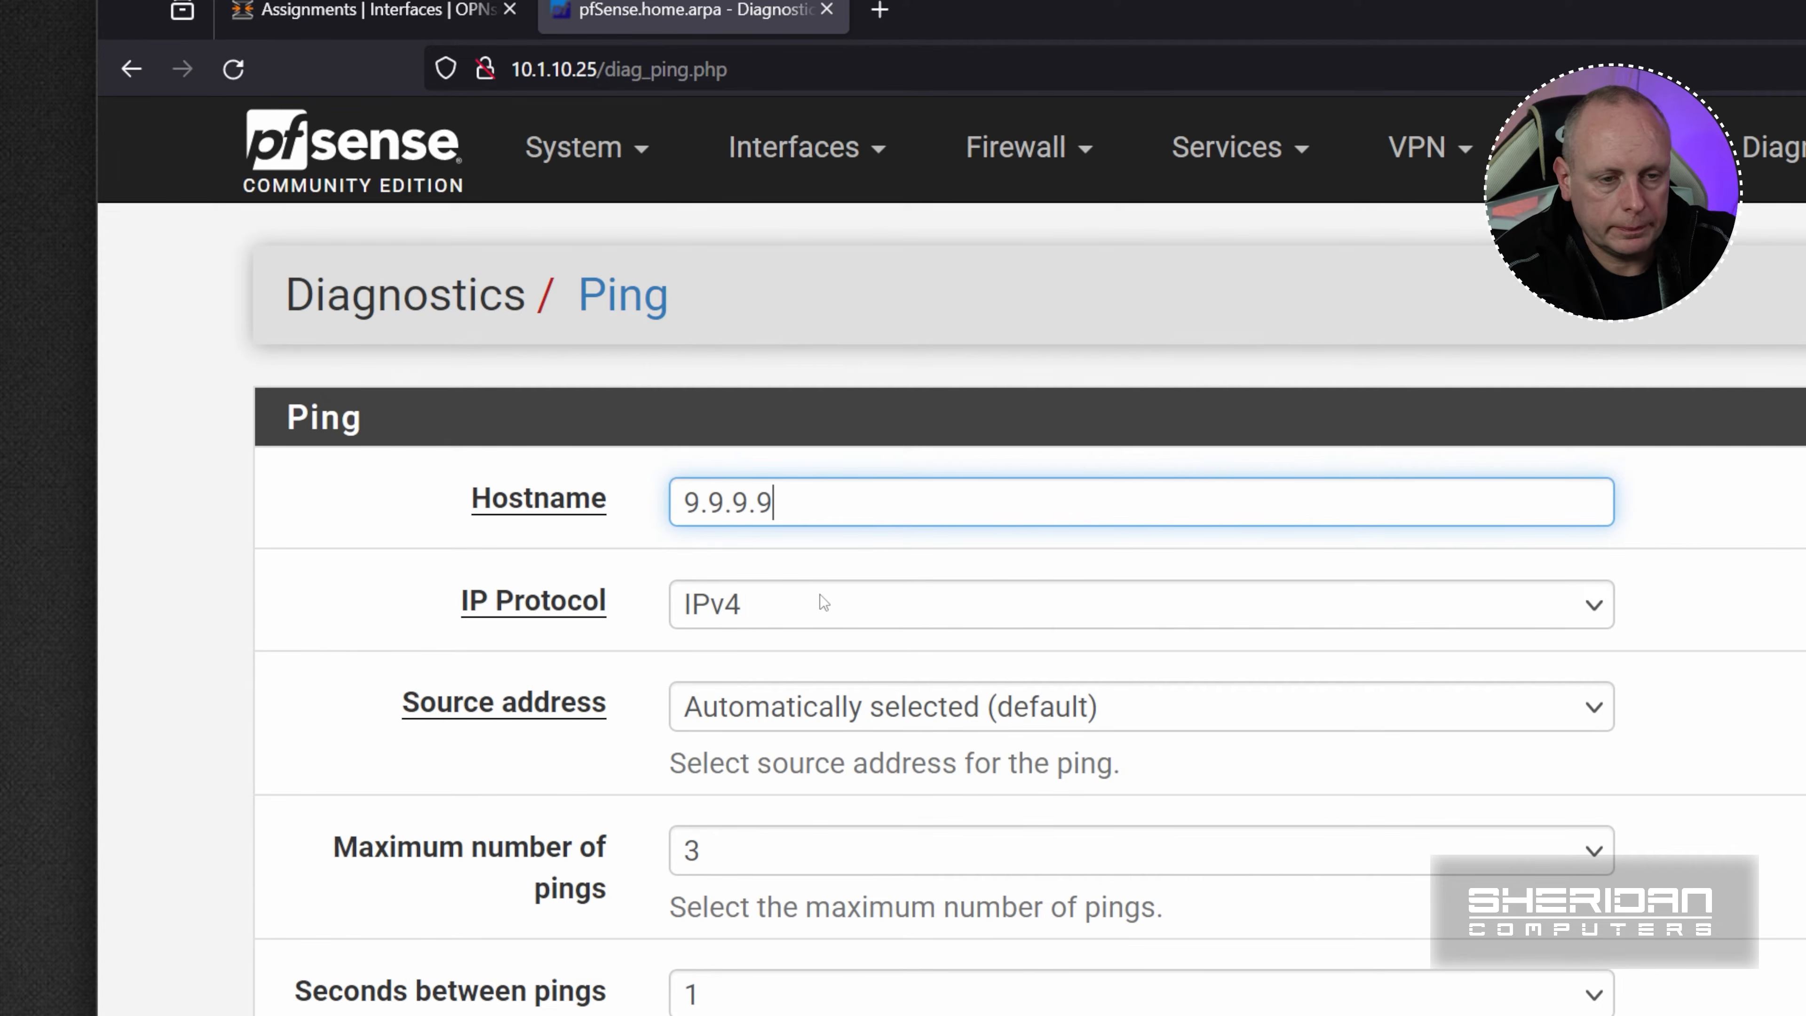
click(818, 704)
click(810, 805)
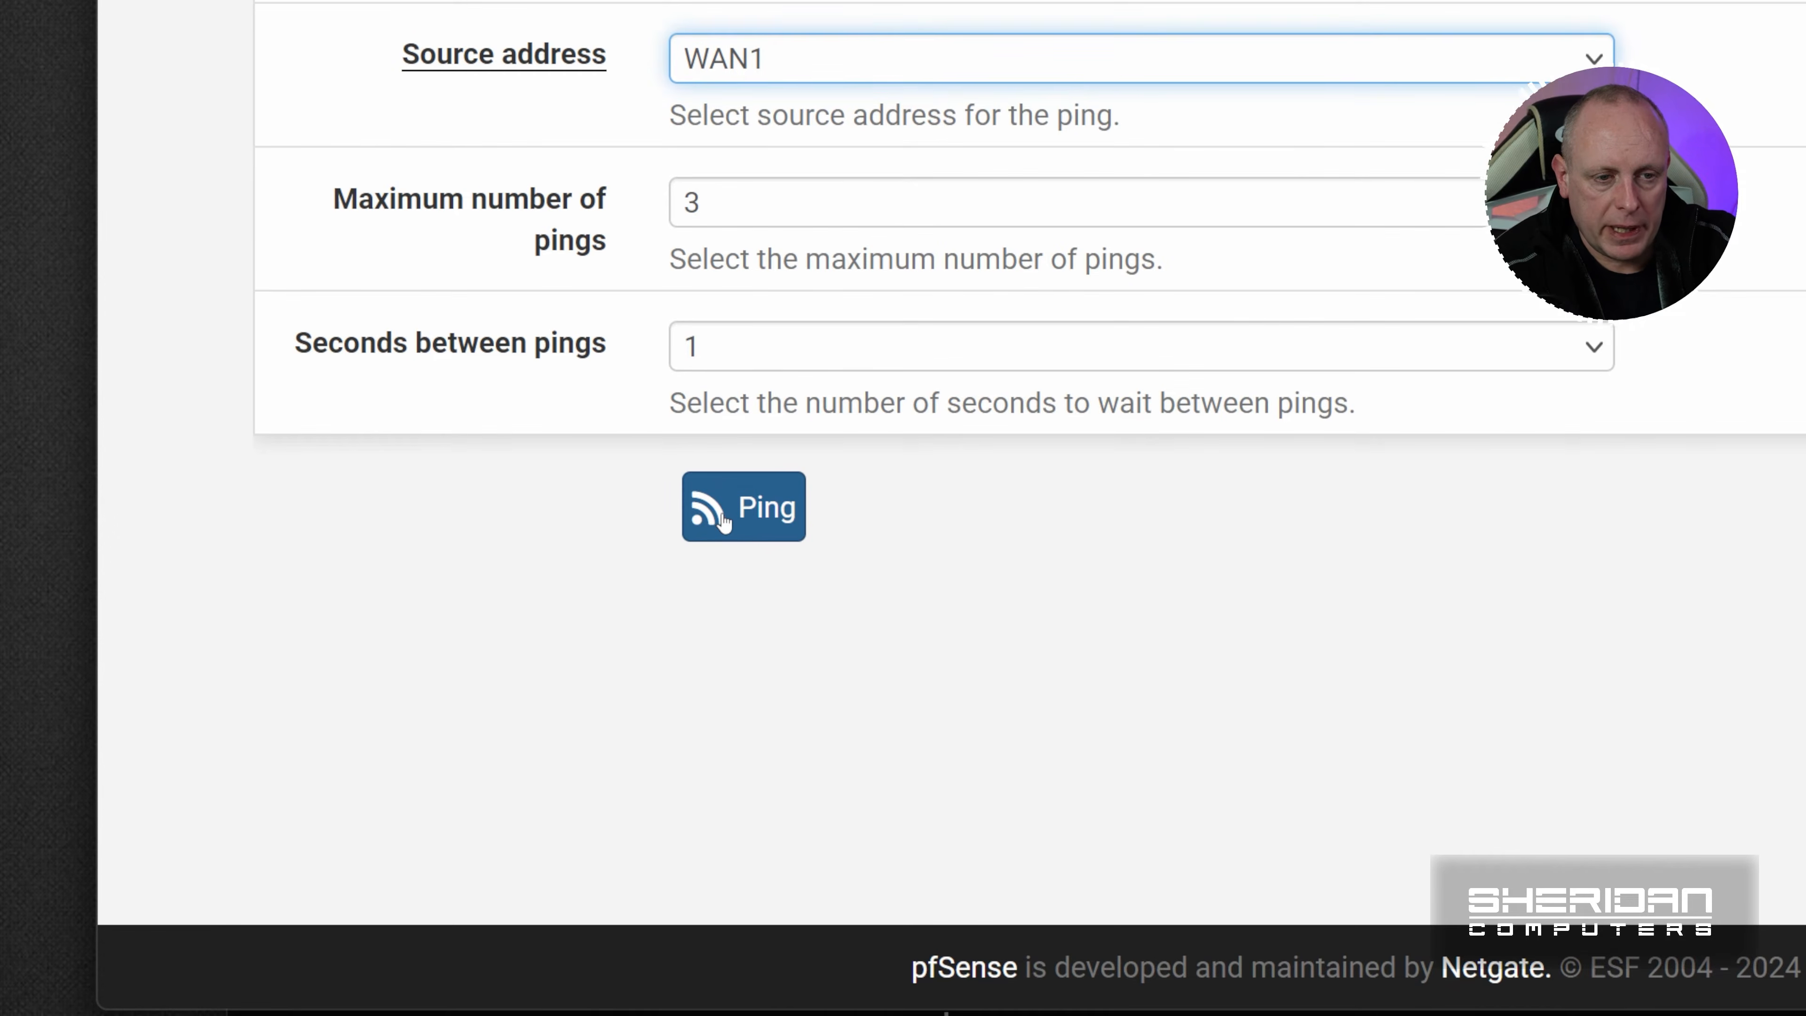
click(724, 1015)
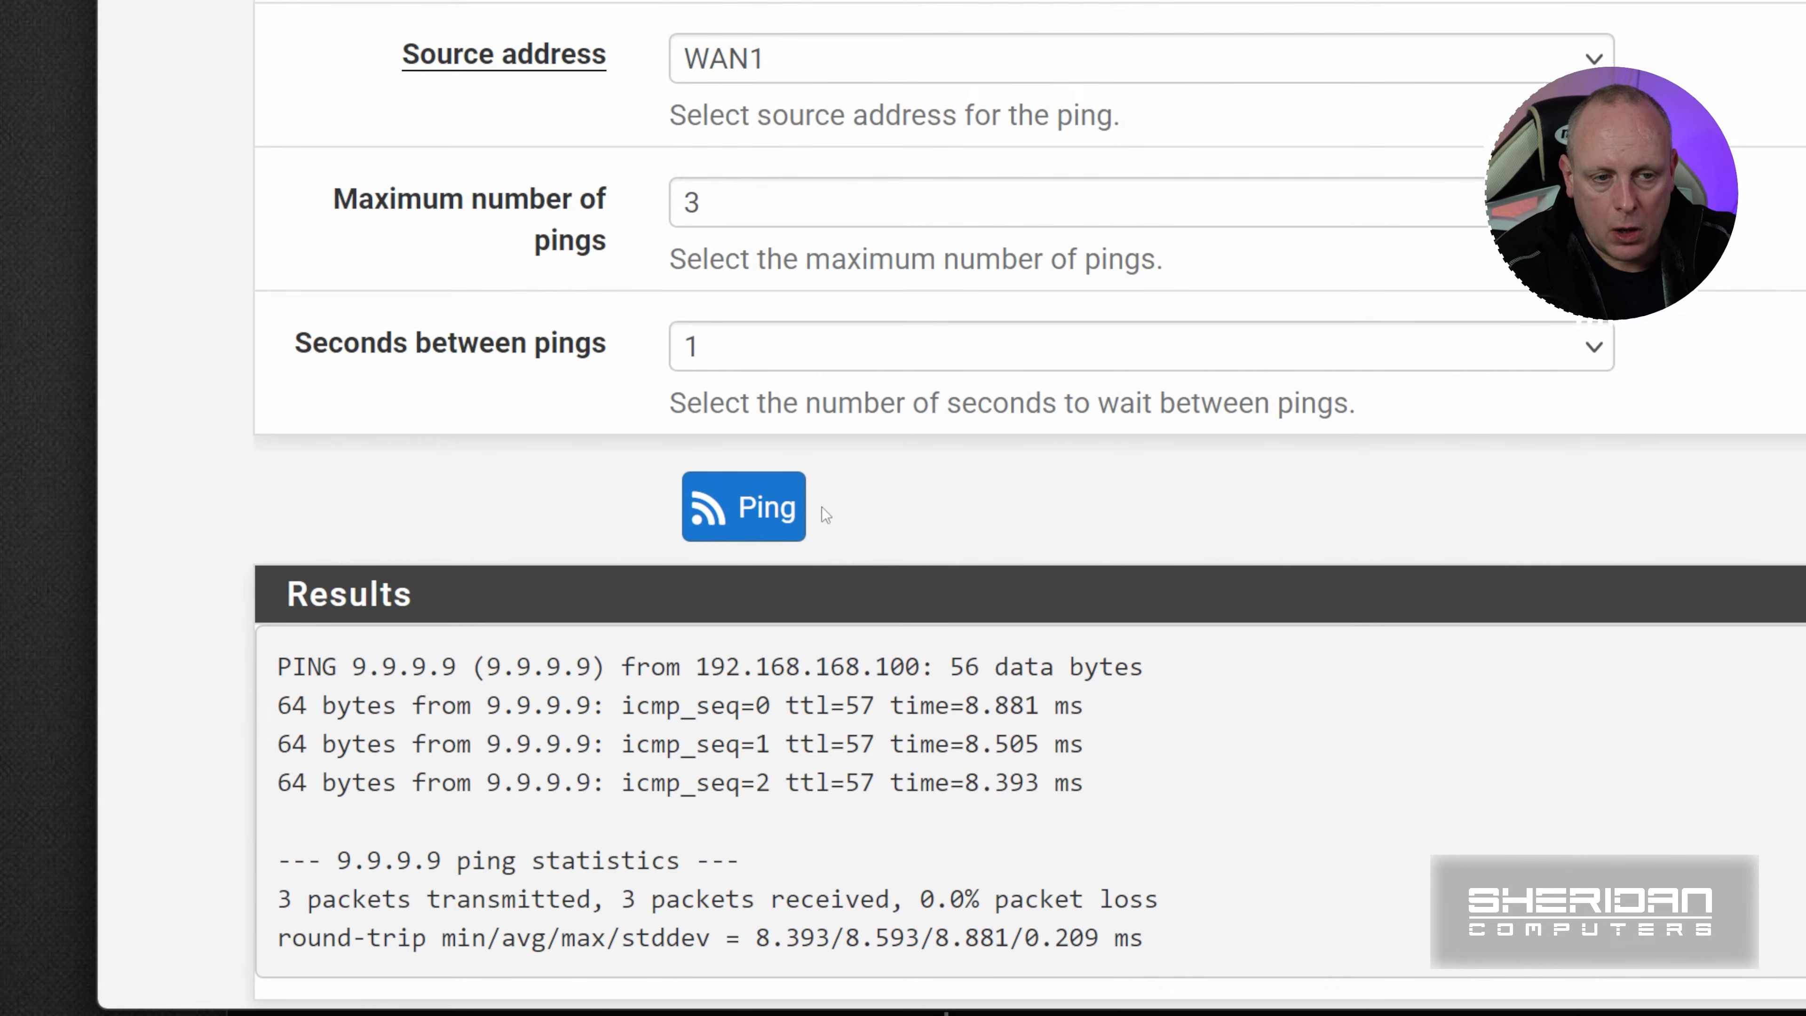
Repeat the ping to 9.9.9.9 with WAN2 as the source address and check the originating IP in the results
click(766, 82)
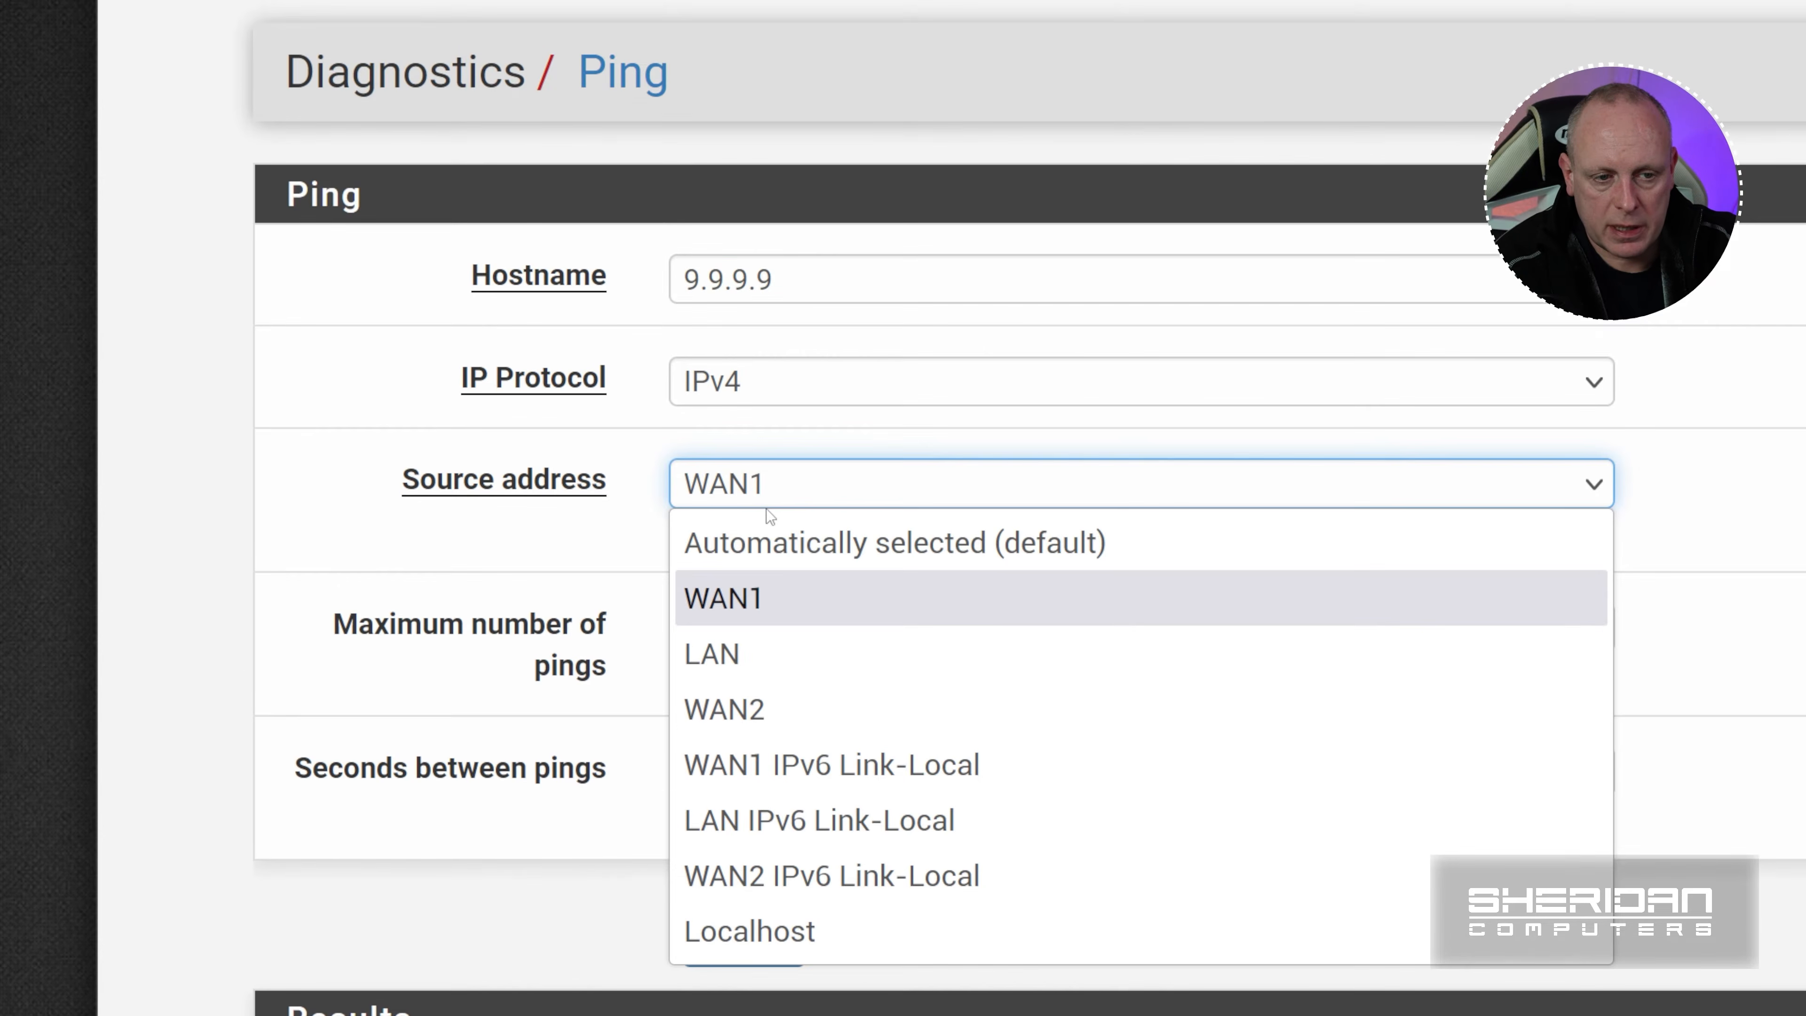
click(732, 708)
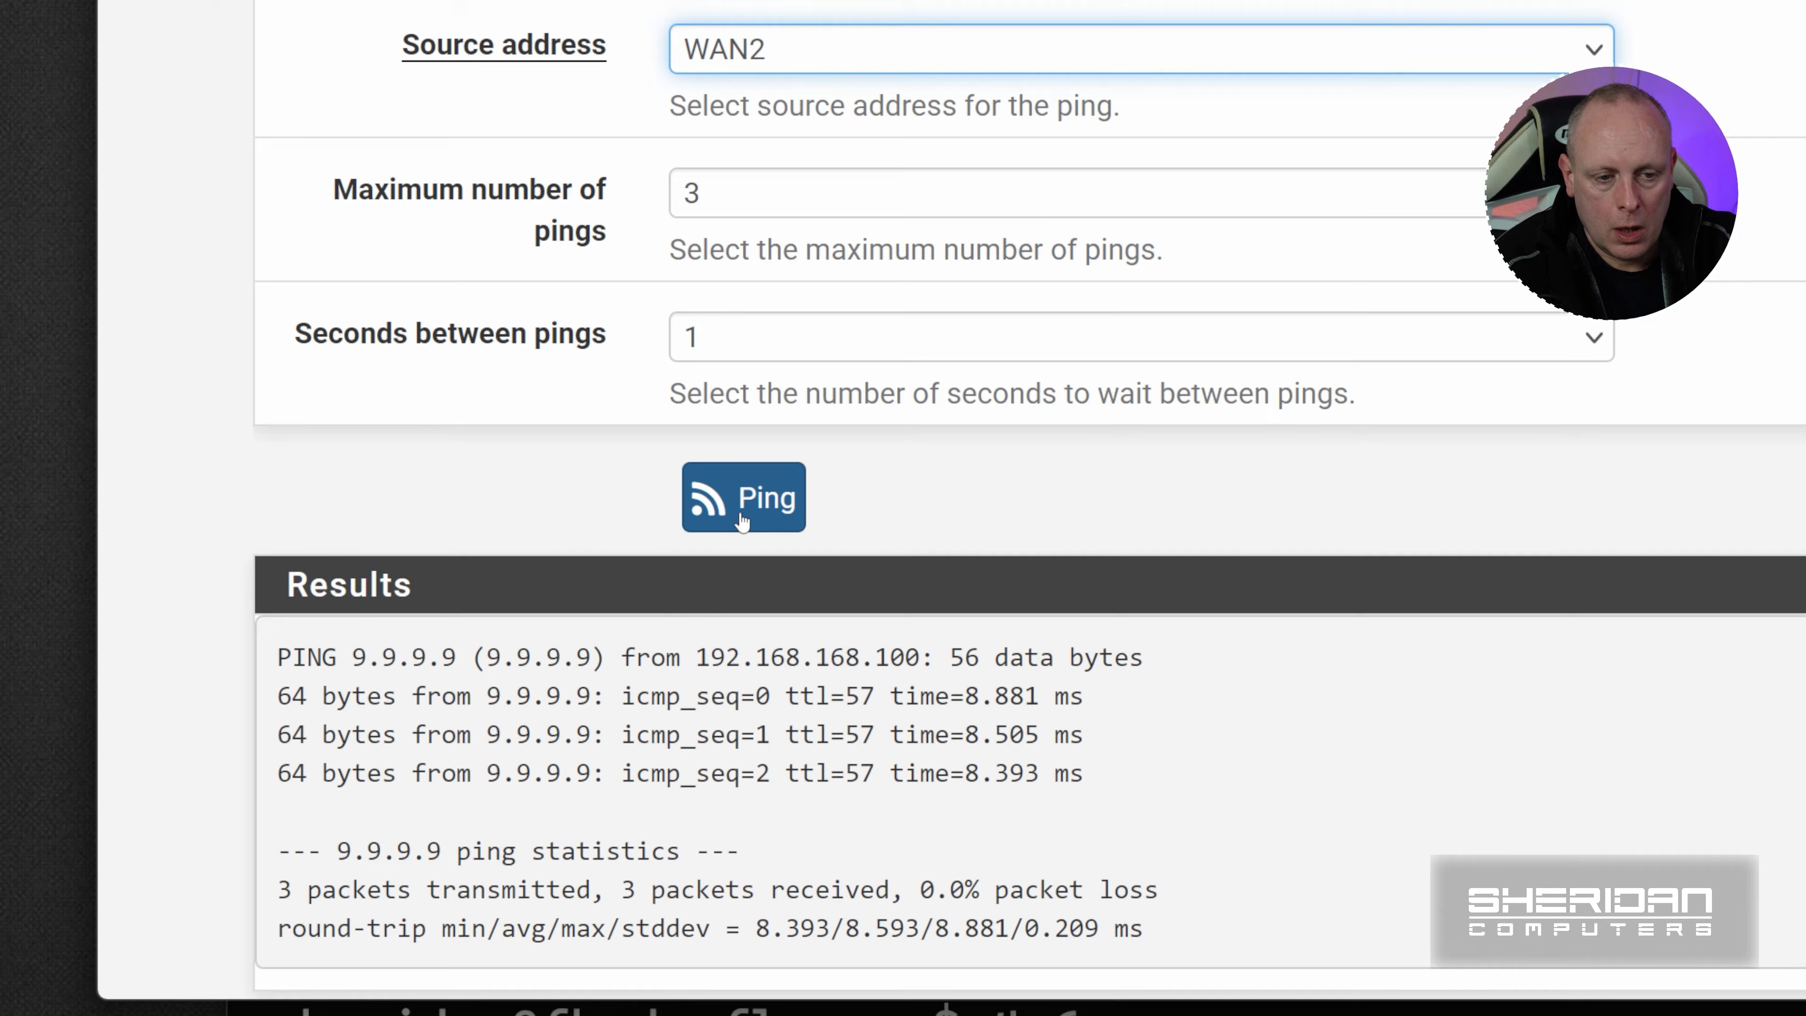
click(742, 956)
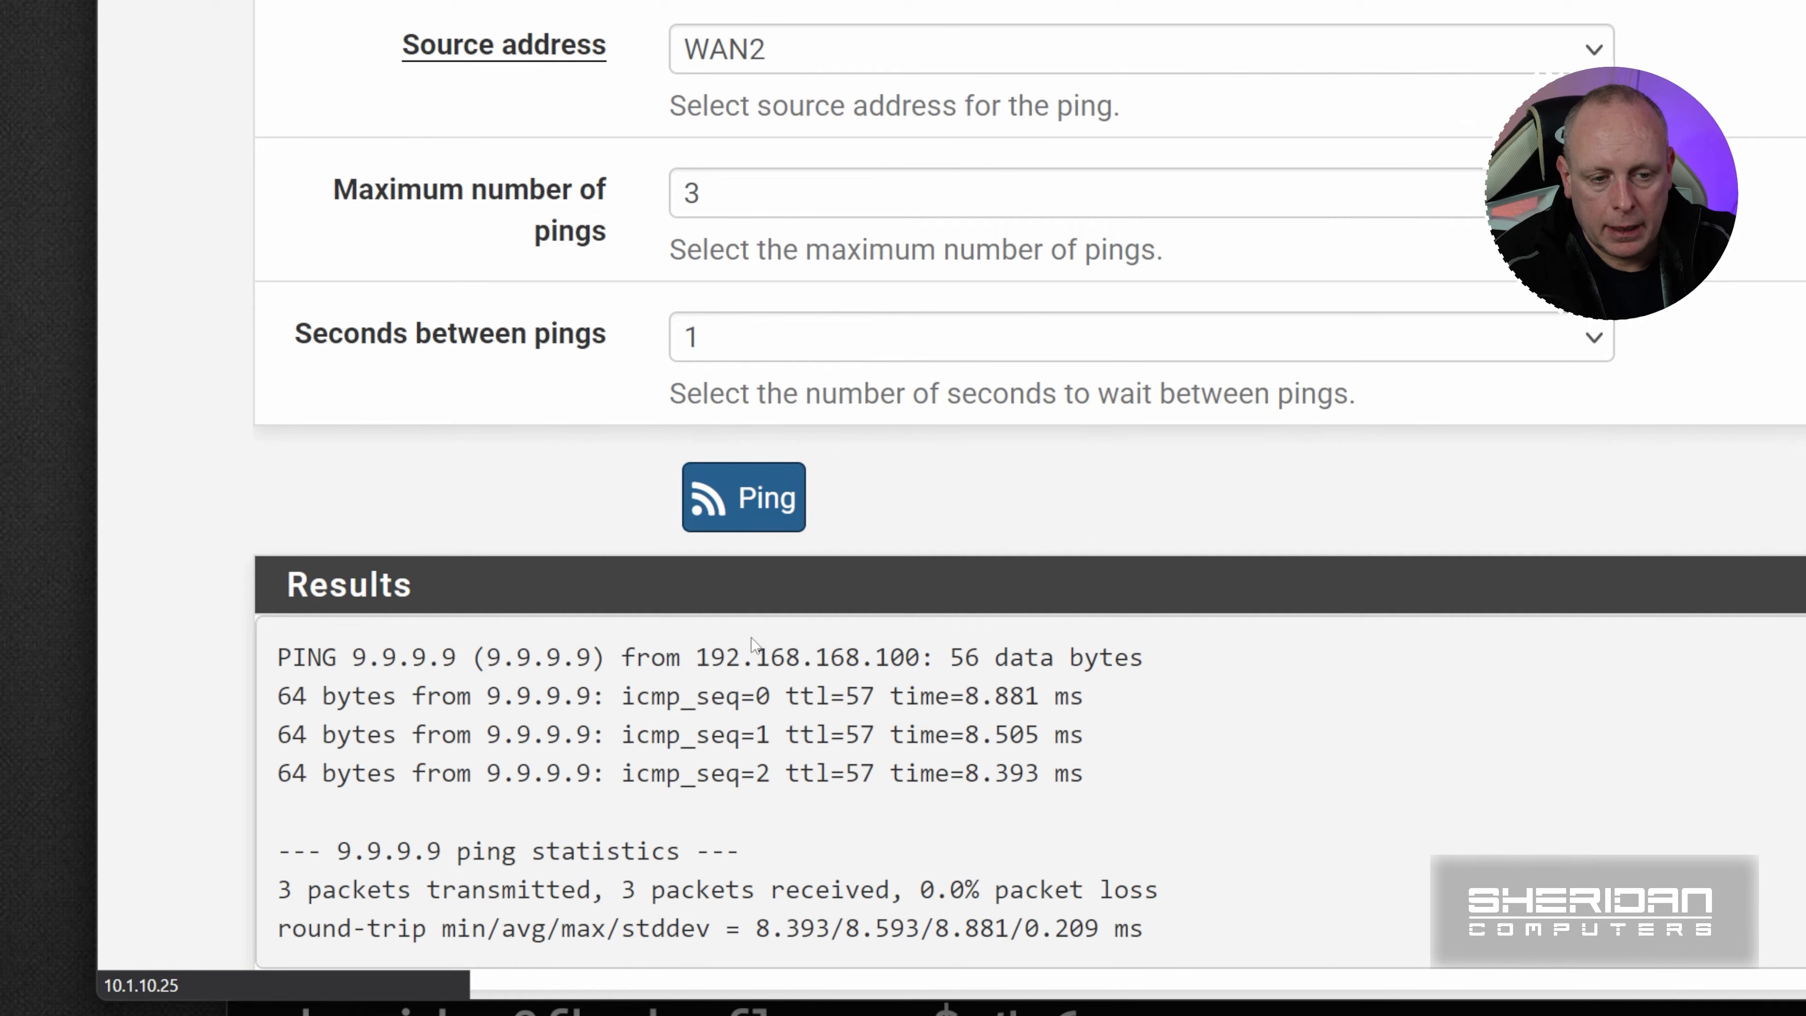
drag(810, 660, 864, 660)
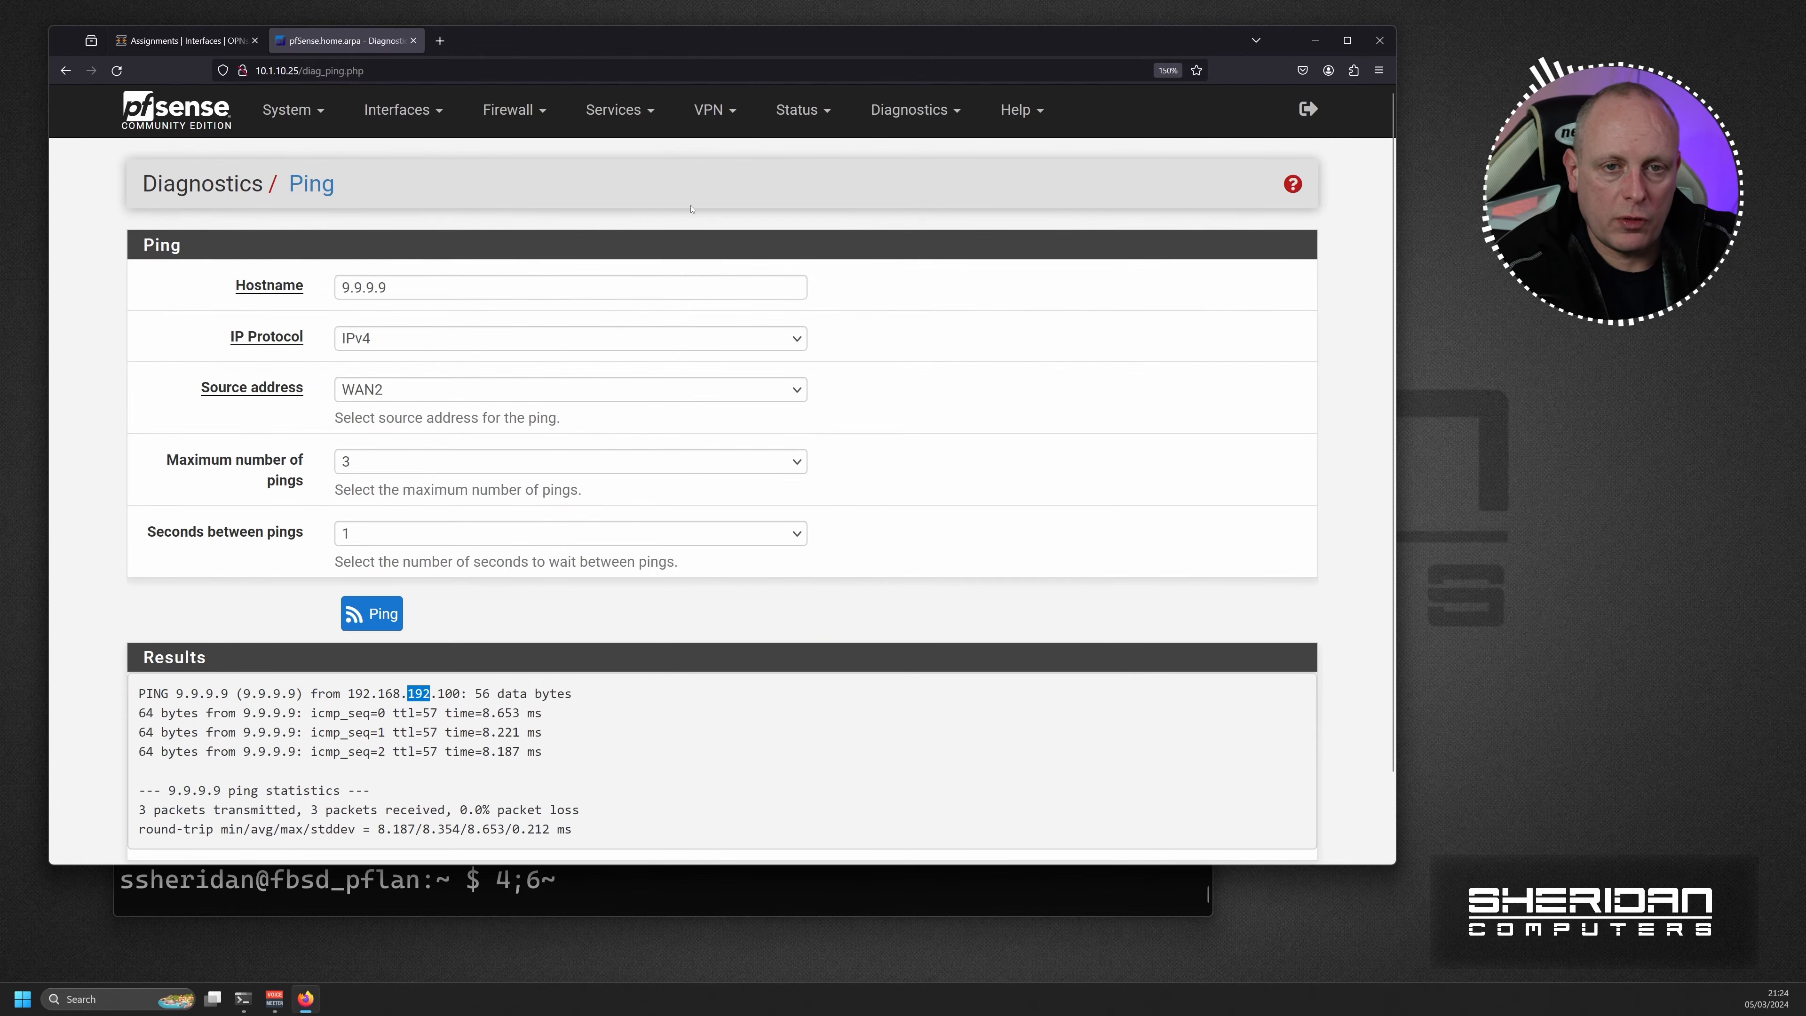
Return to the status dashboard, and open the system's routing gateway settings
click(785, 120)
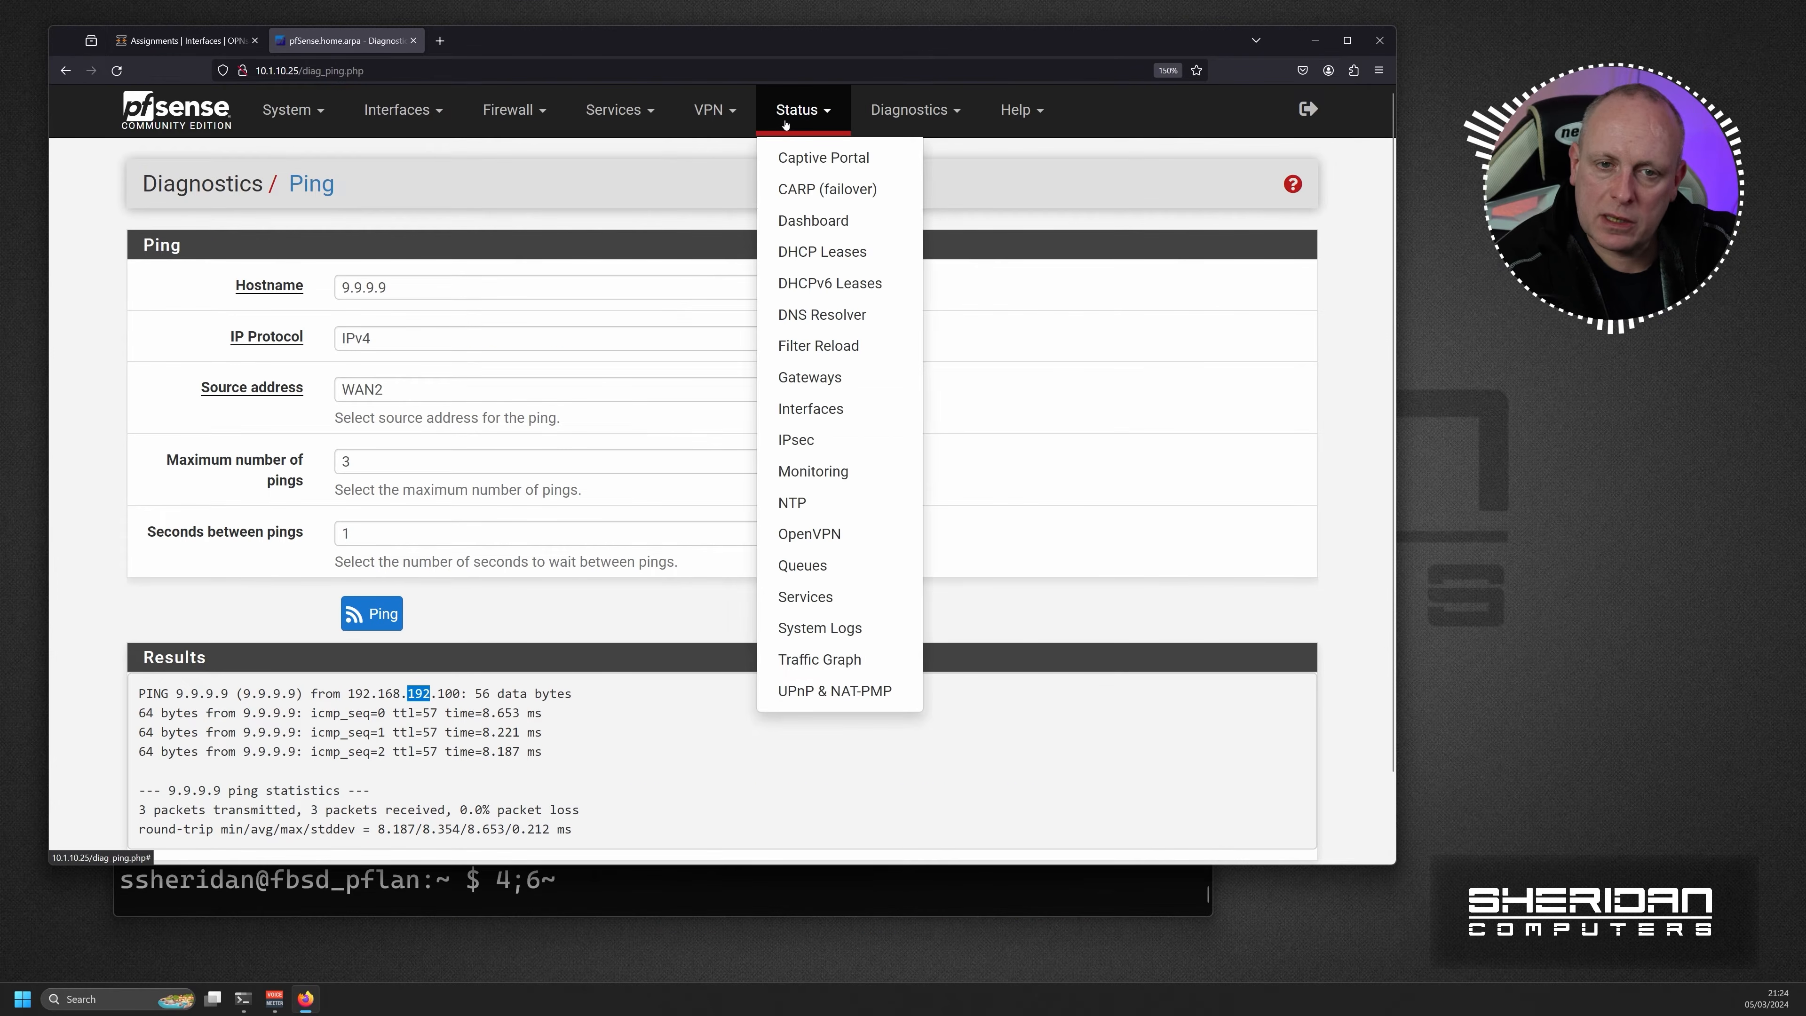
click(791, 219)
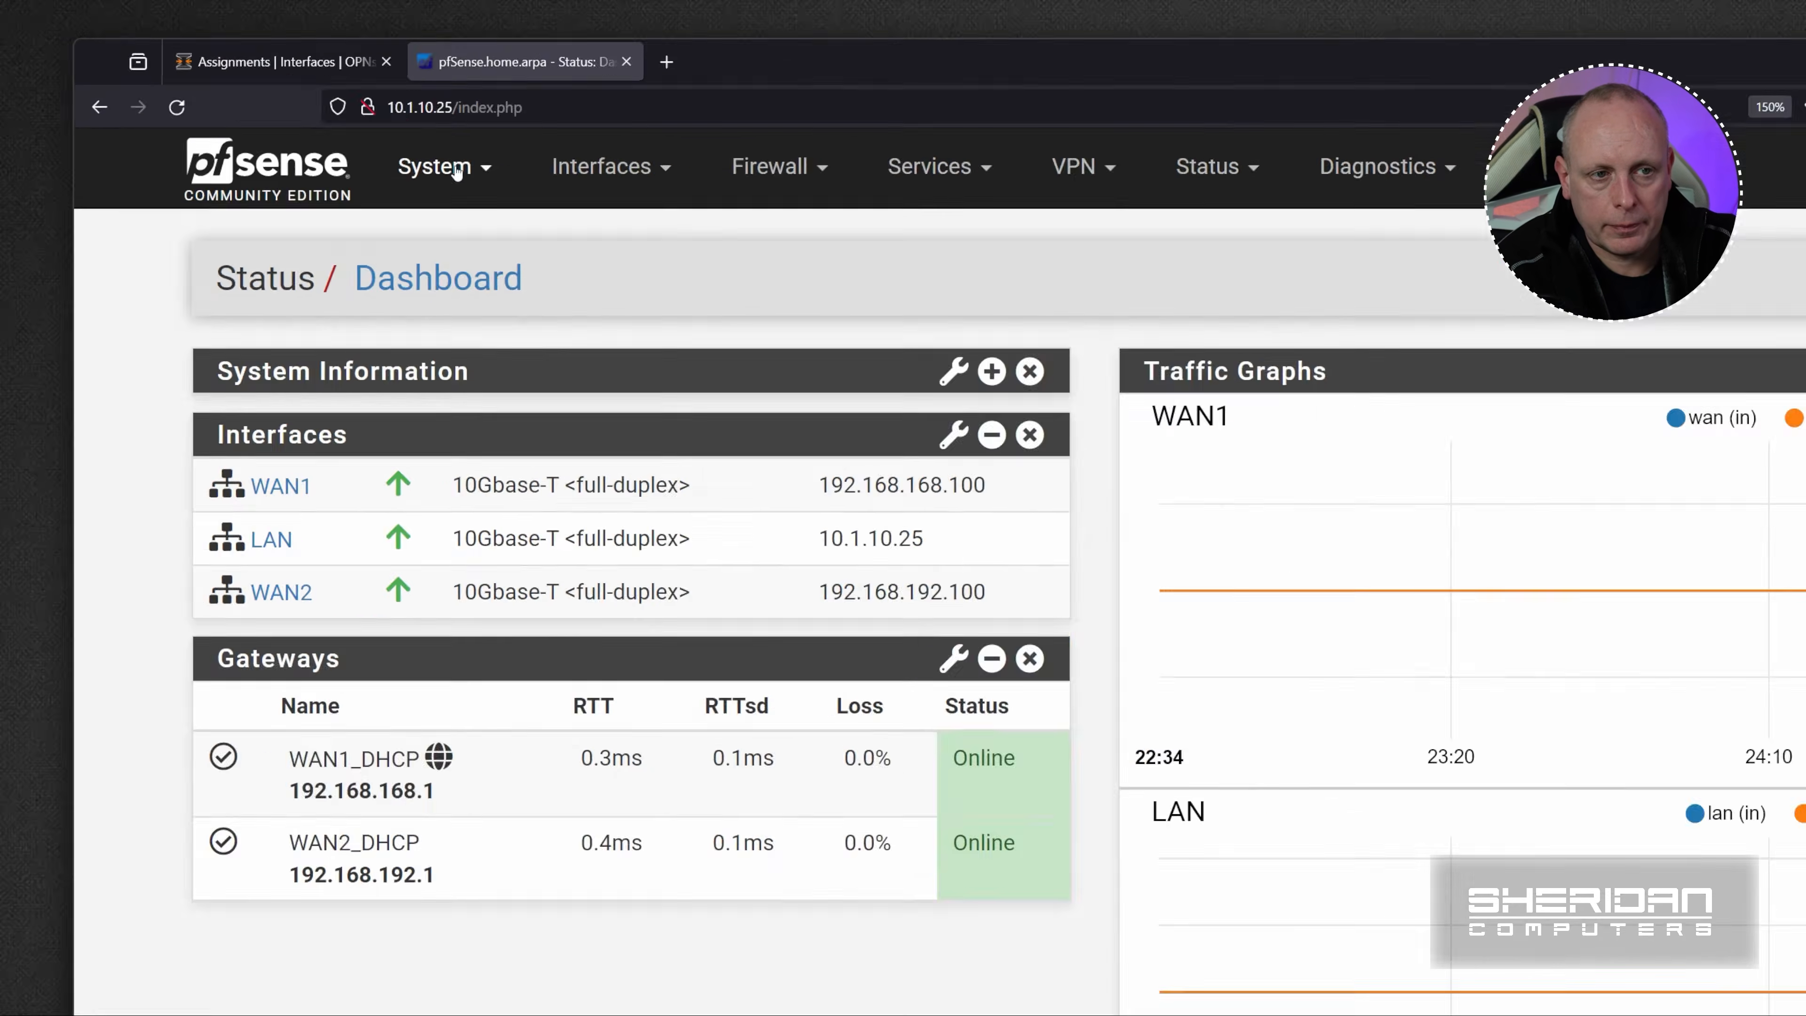
click(298, 111)
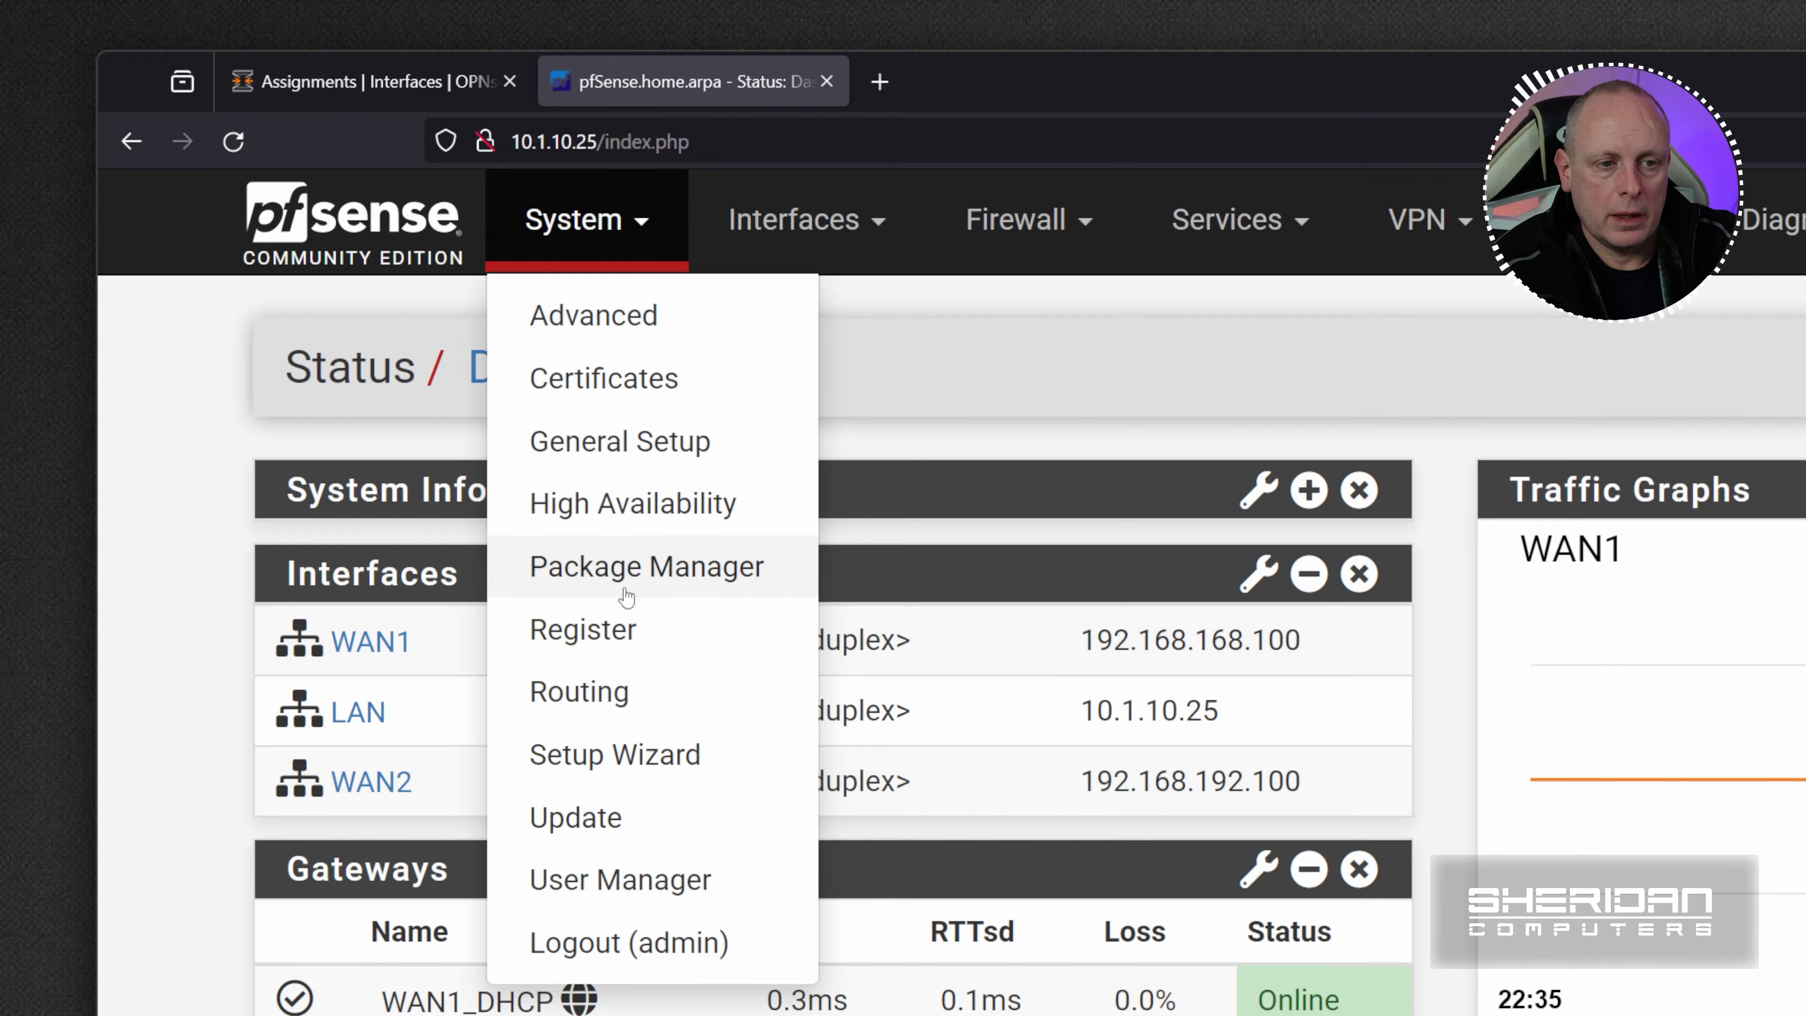
click(622, 691)
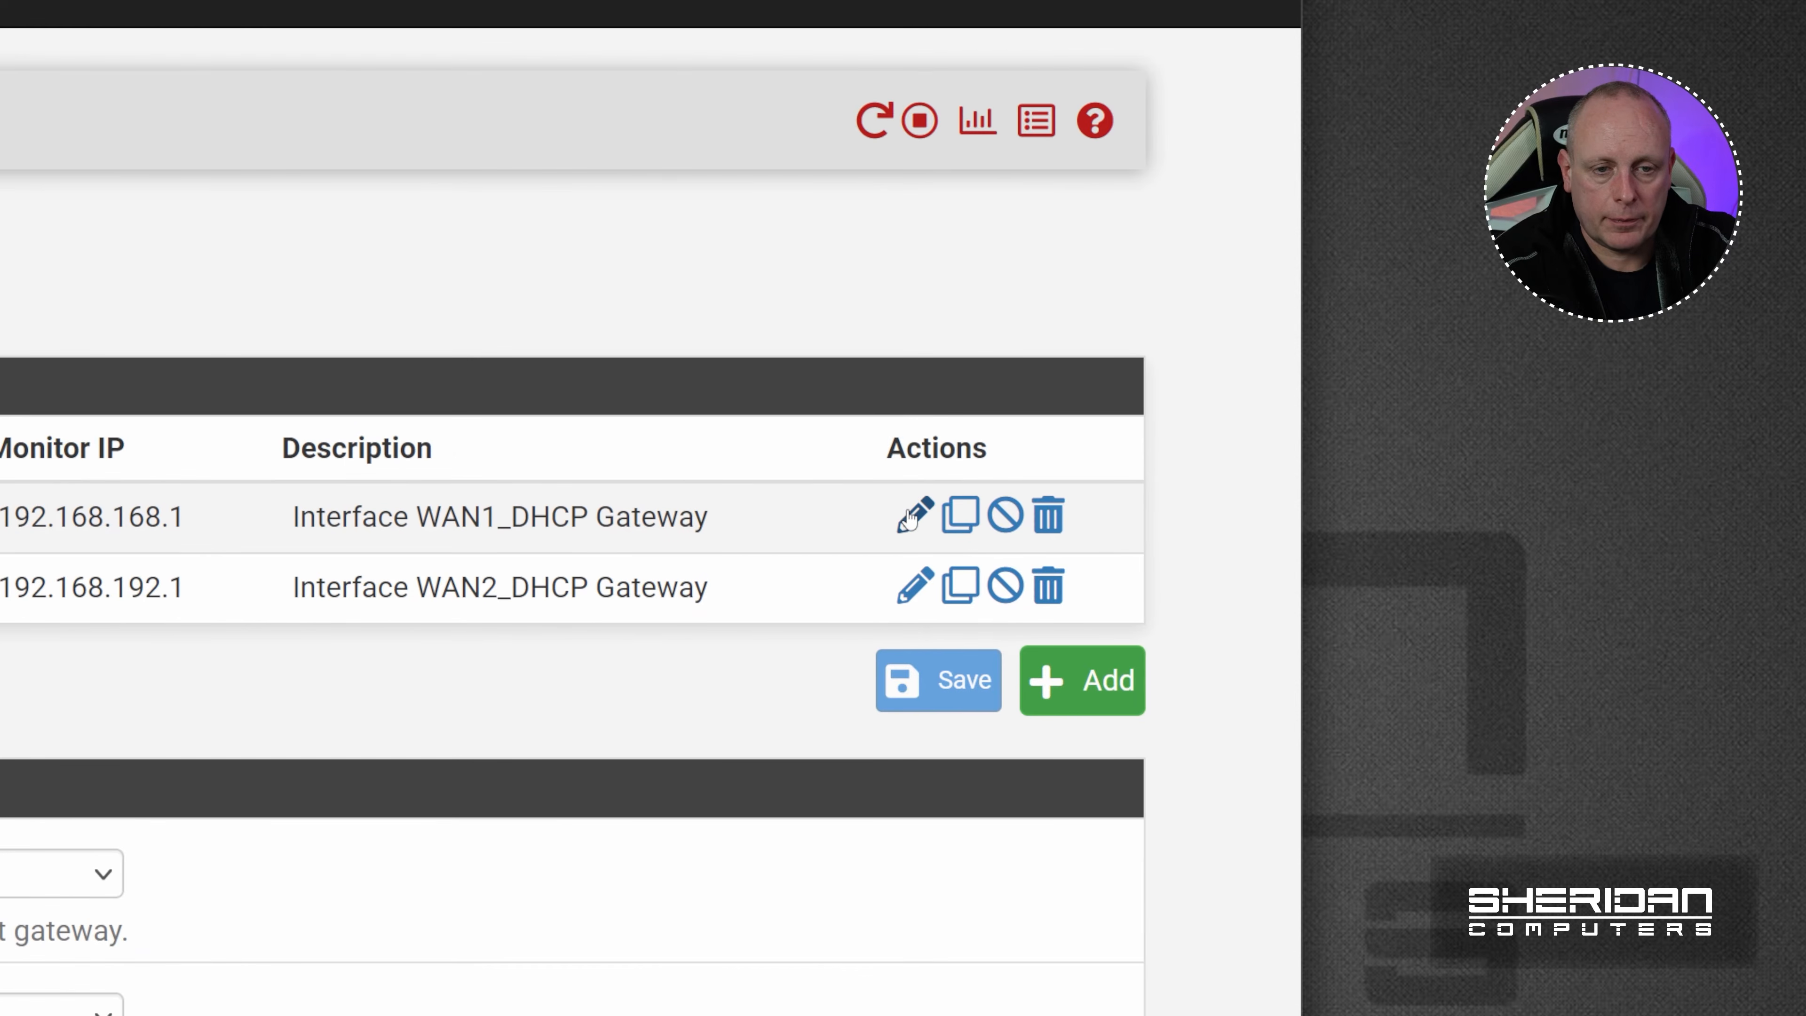
Set the monitor IP of the WAN1_DHCP gateway to 8.8.8.8 and save the gateway
click(912, 517)
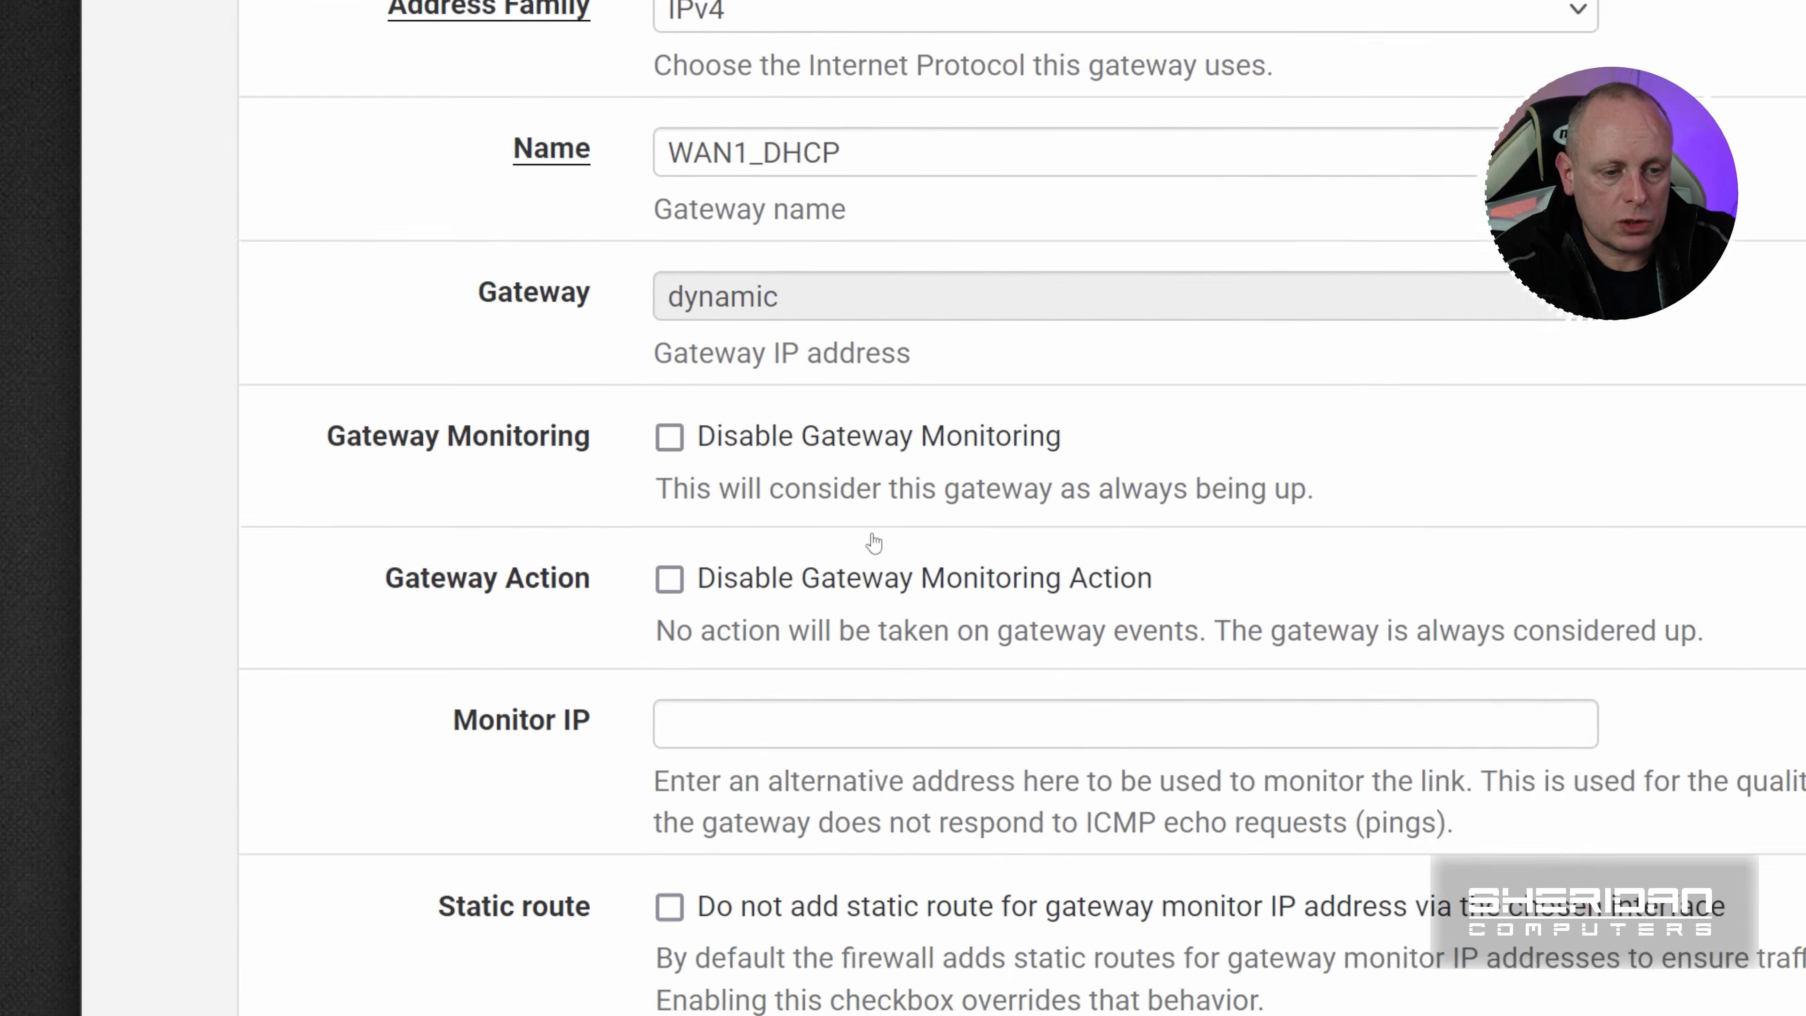
scroll(874, 543, down, 2)
click(749, 559)
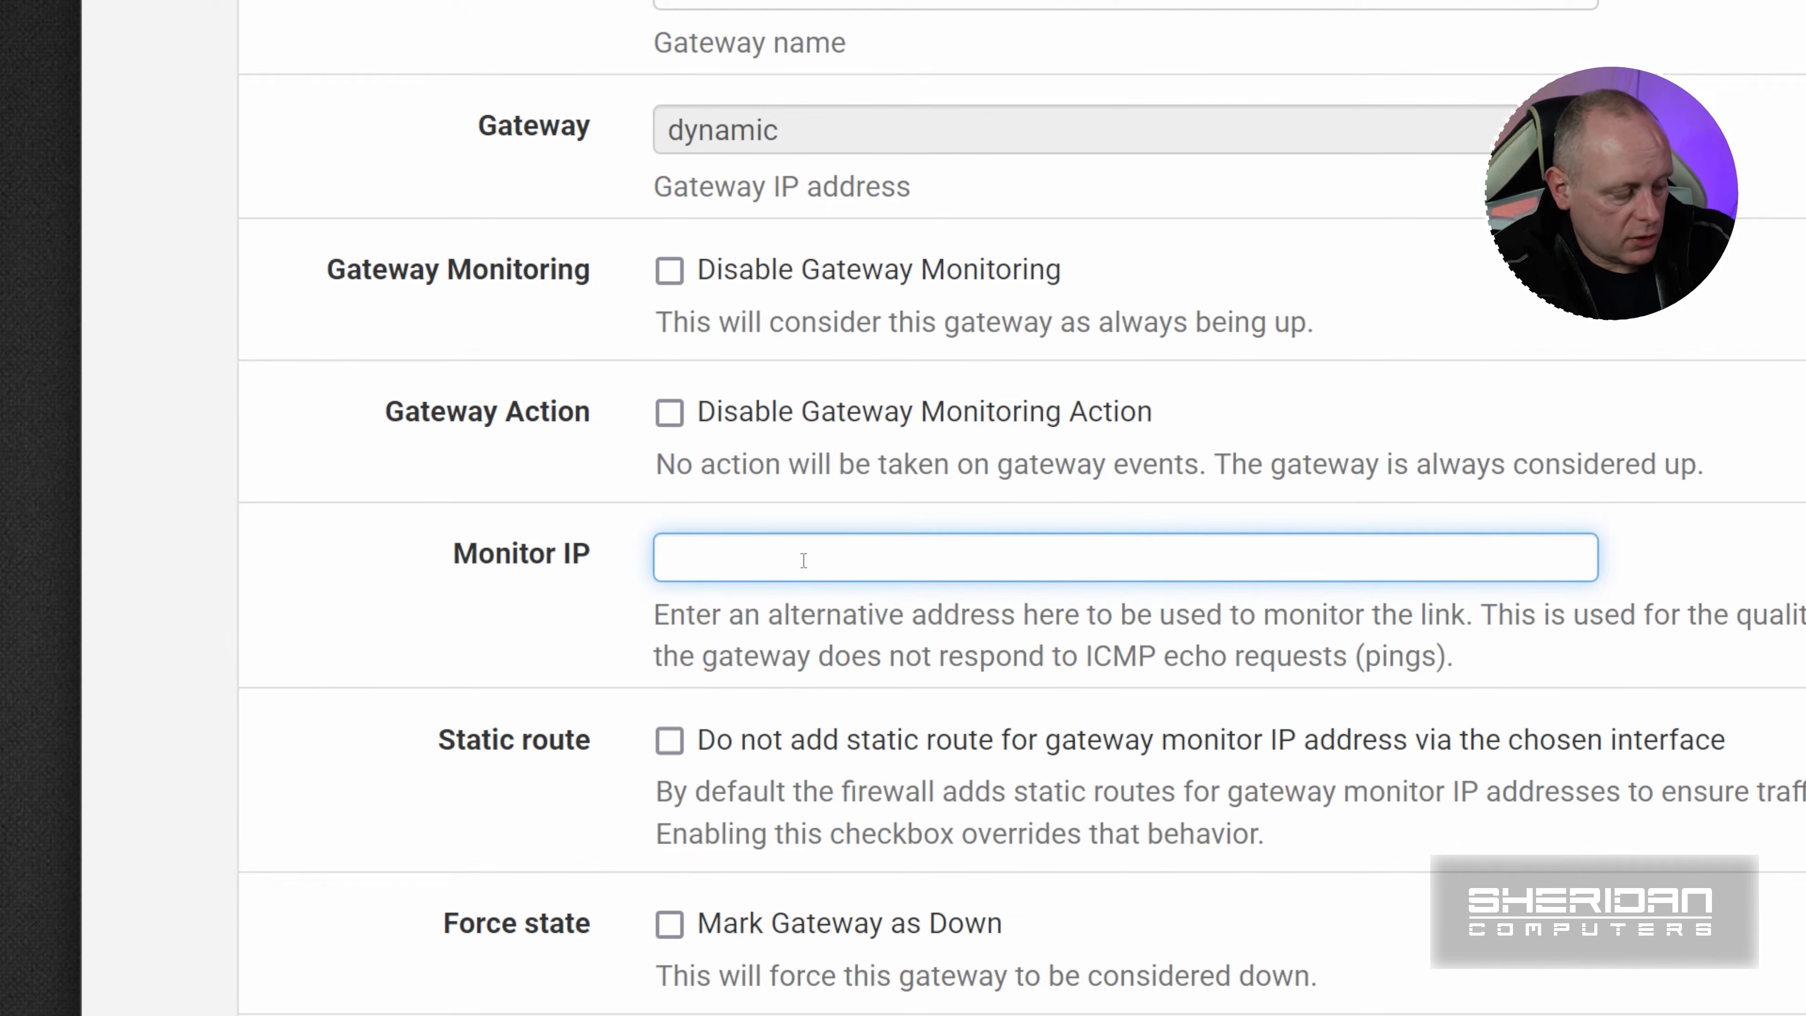
text(8.8.8.8)
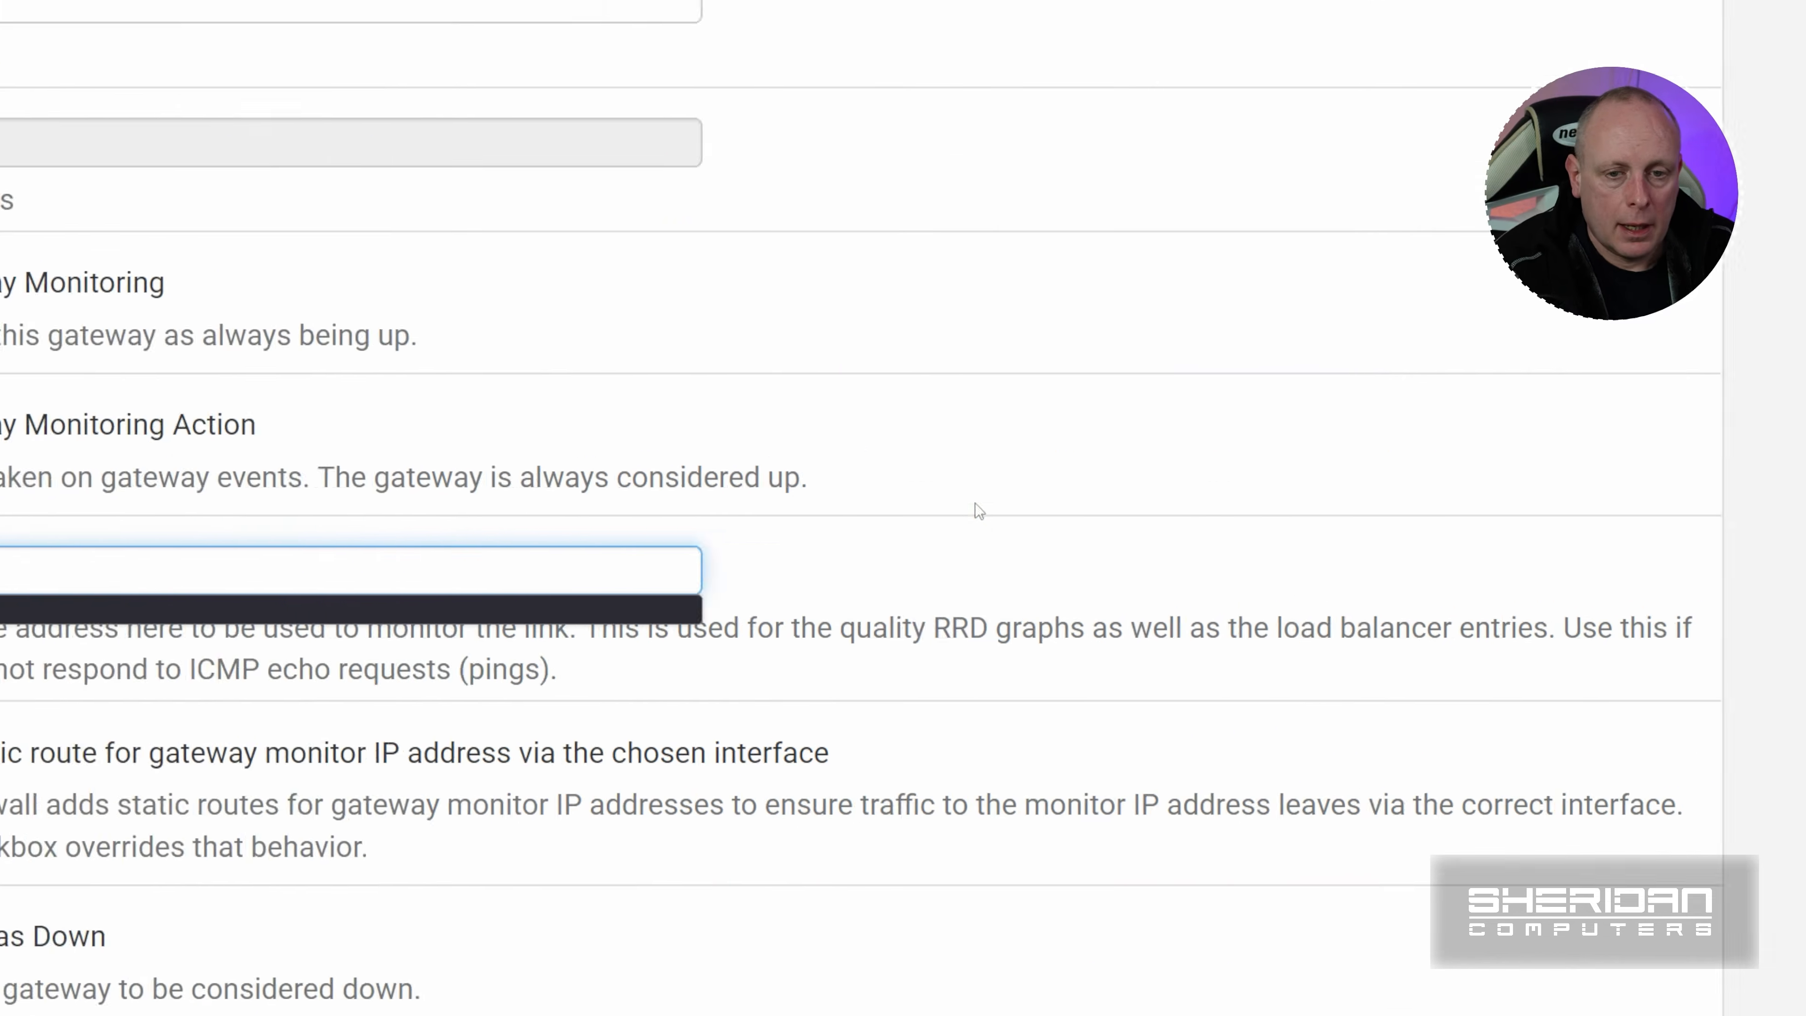
click(975, 507)
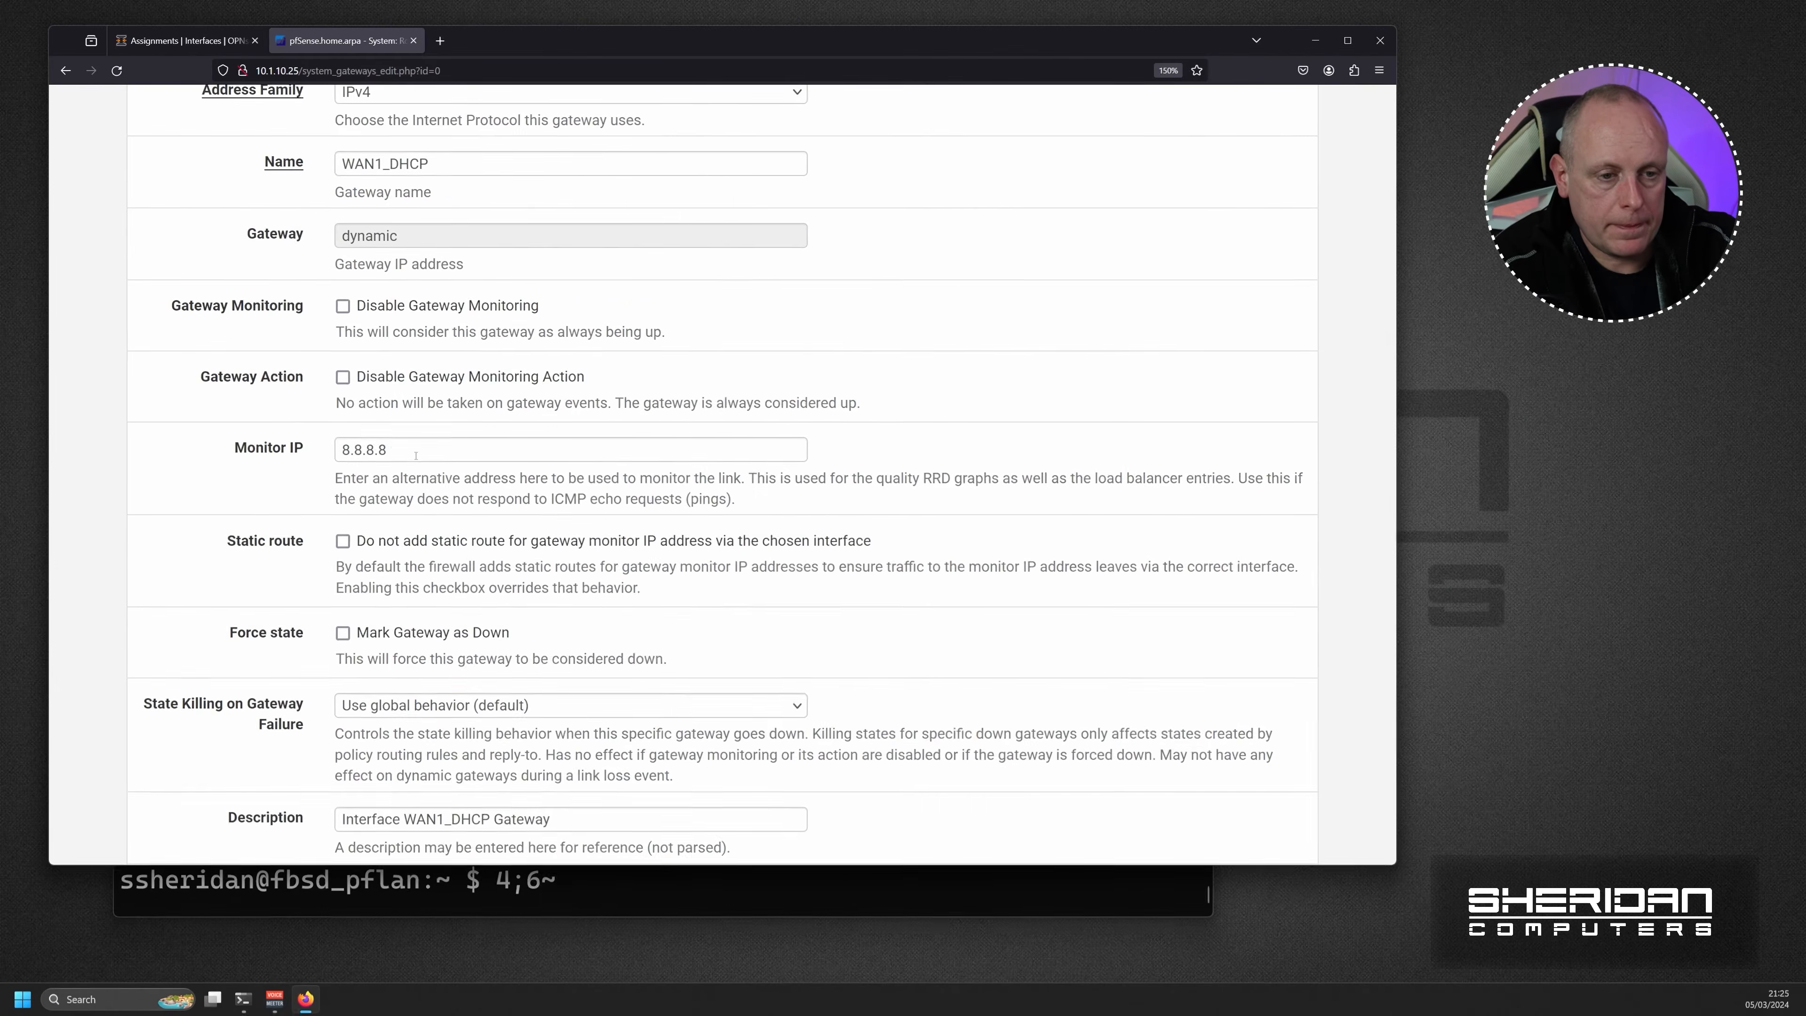
scroll(816, 832, down, 3)
click(393, 743)
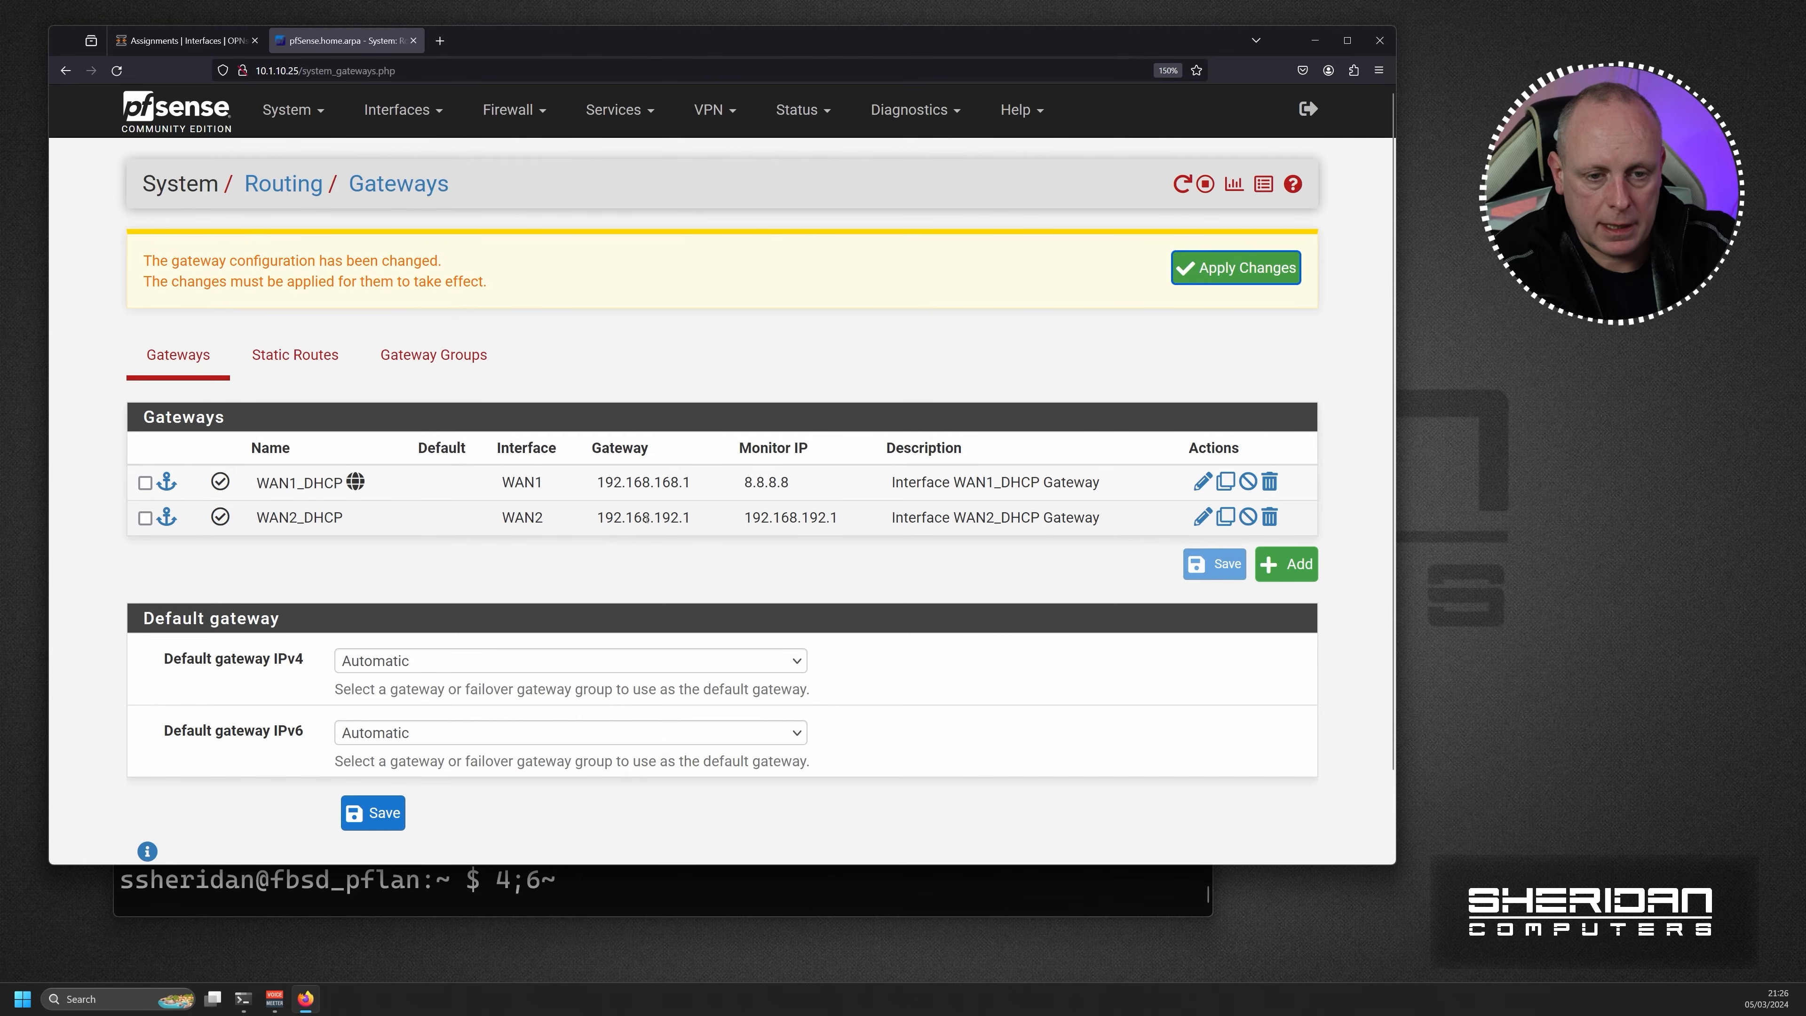
Set the monitor IP of the WAN2_DHCP gateway to 8.8.4.4, save it and apply the gateway changes
click(1202, 516)
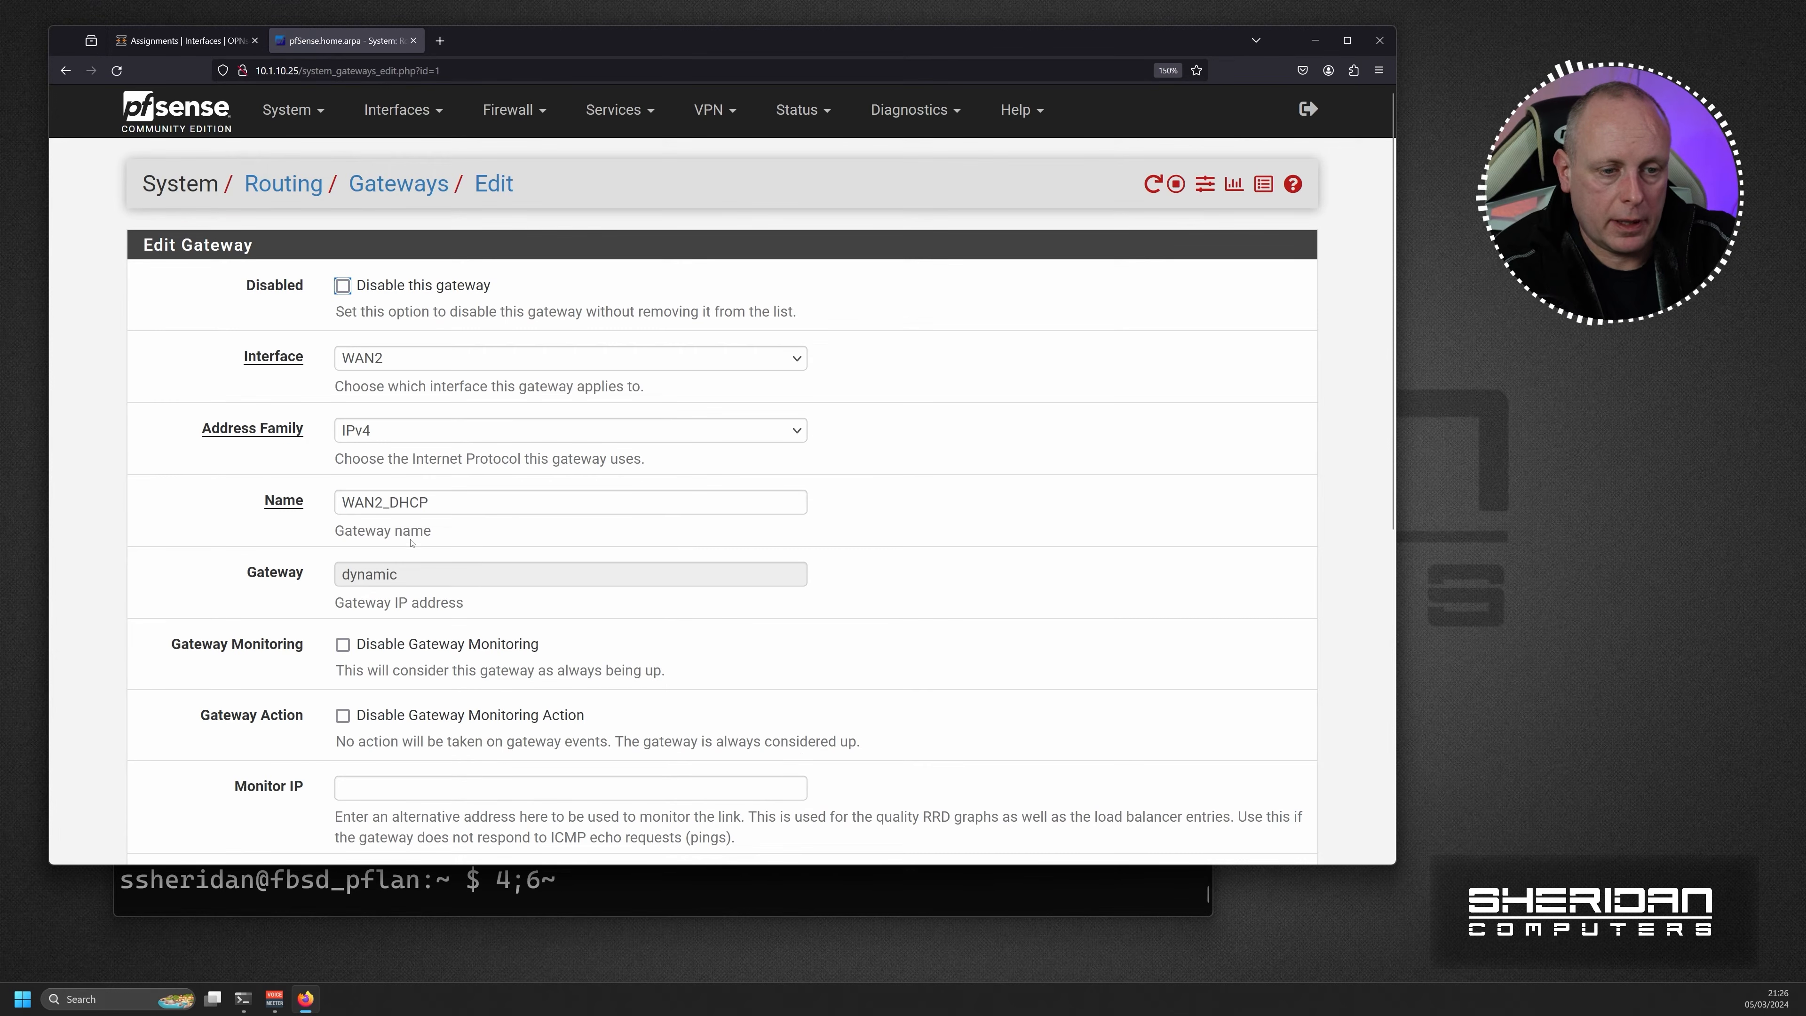
scroll(378, 524, down, 5)
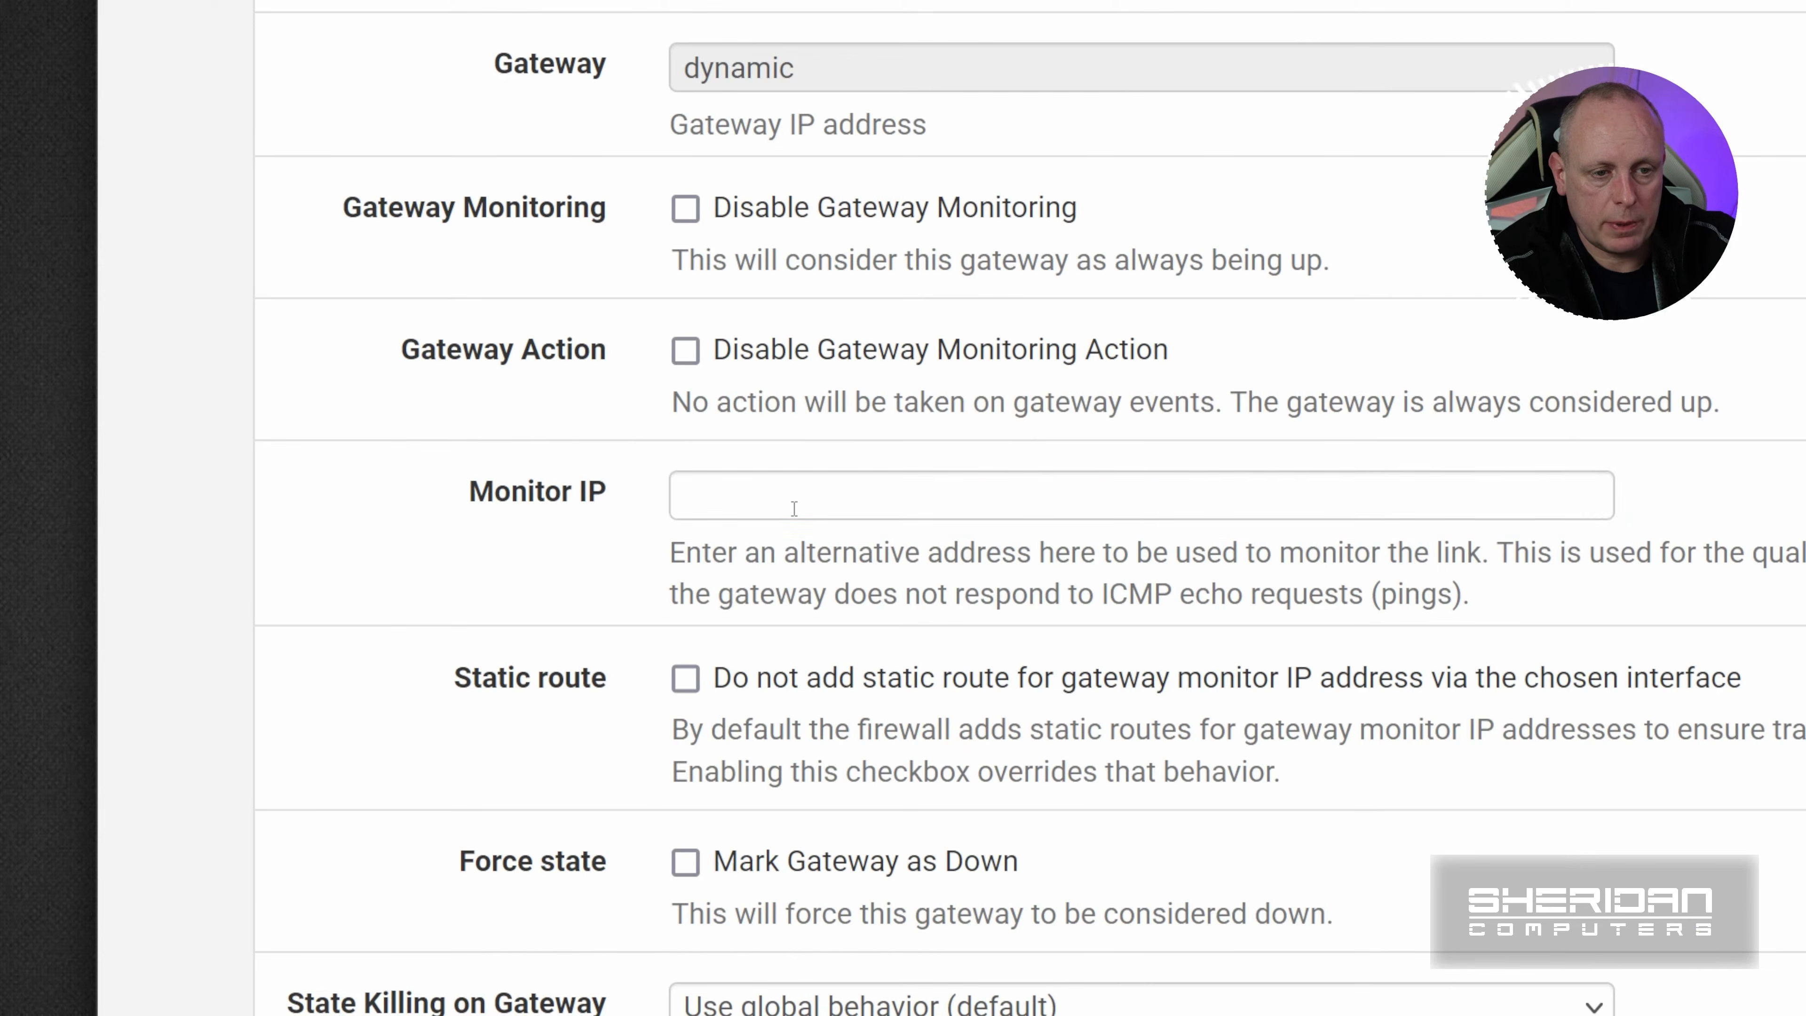
click(398, 455)
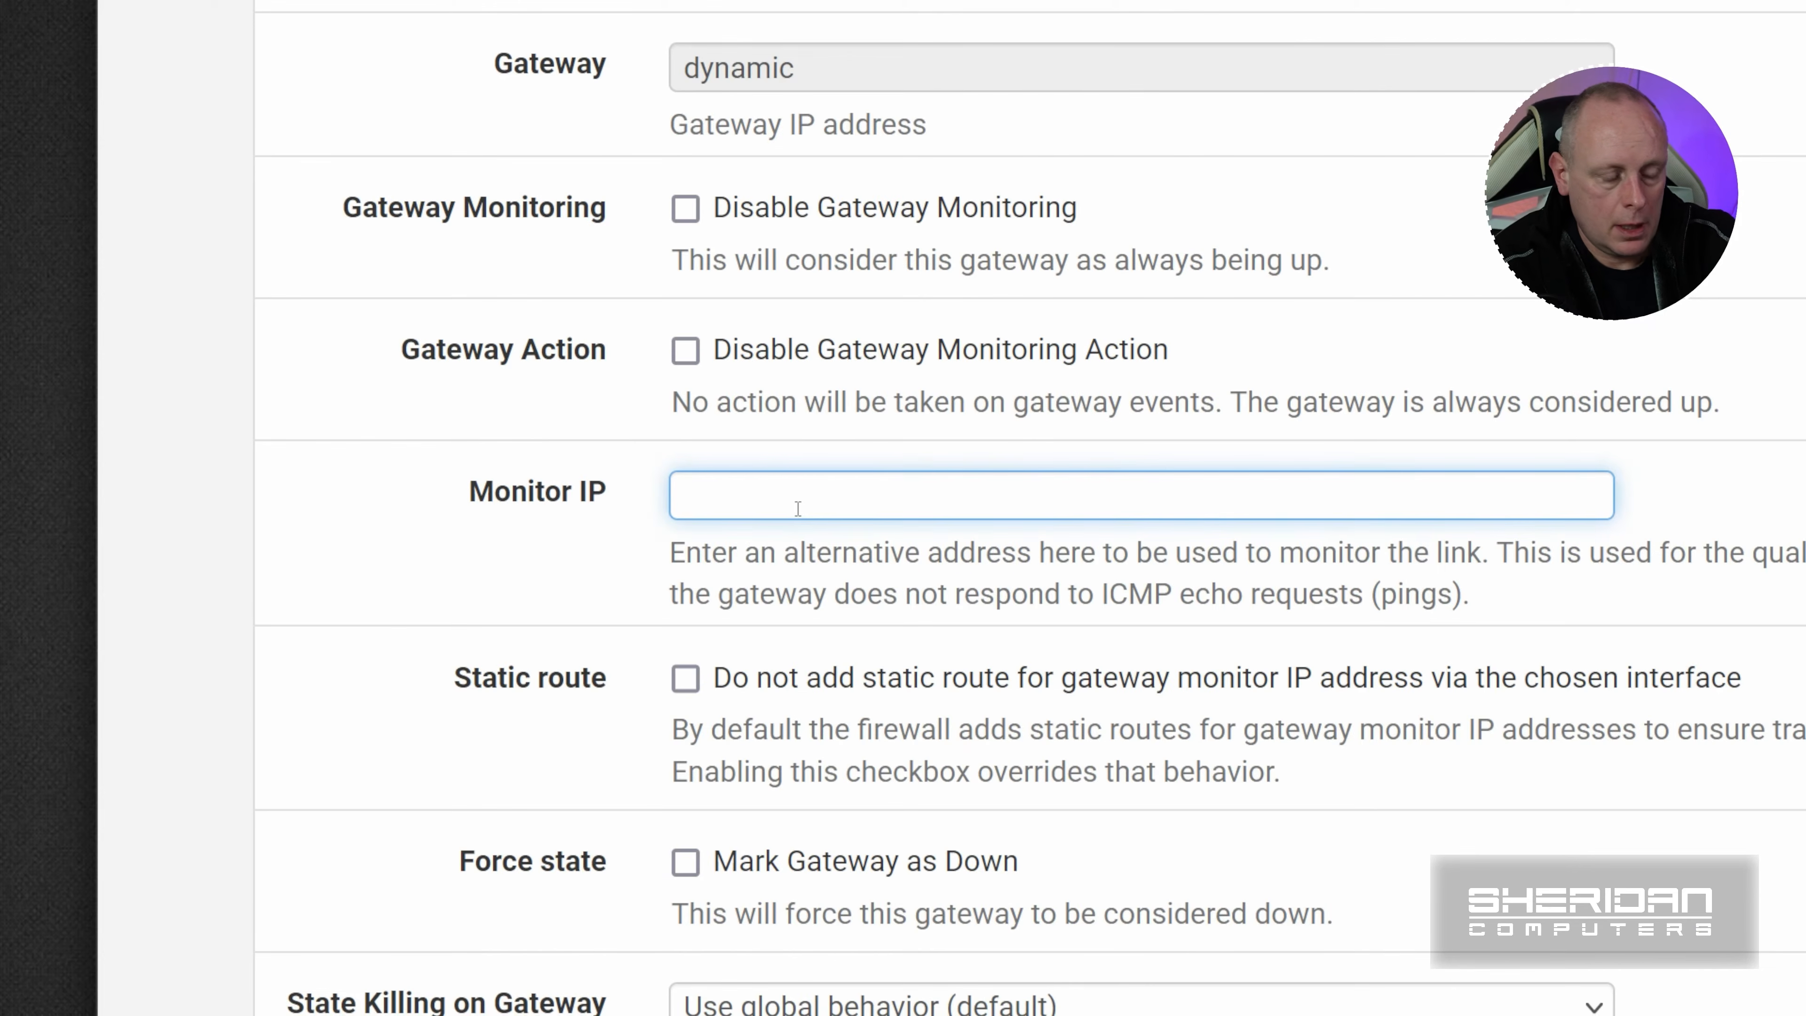
text(8.8)
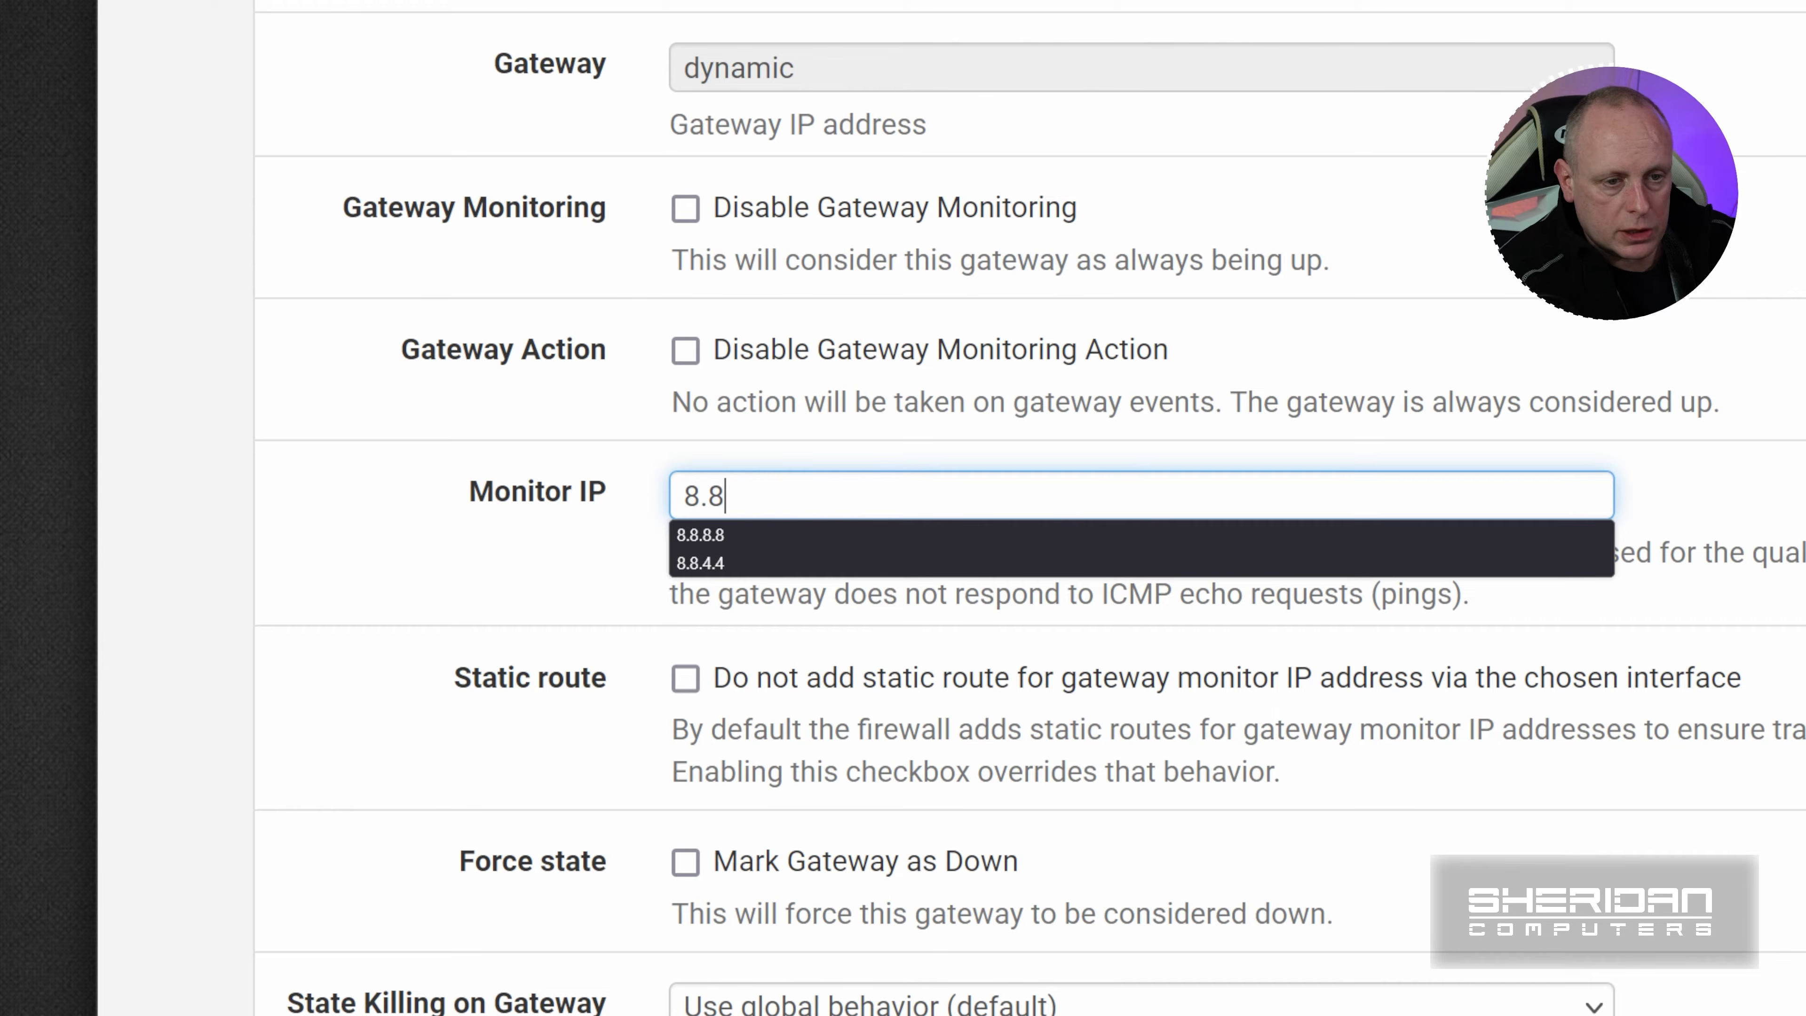
text(.4.4)
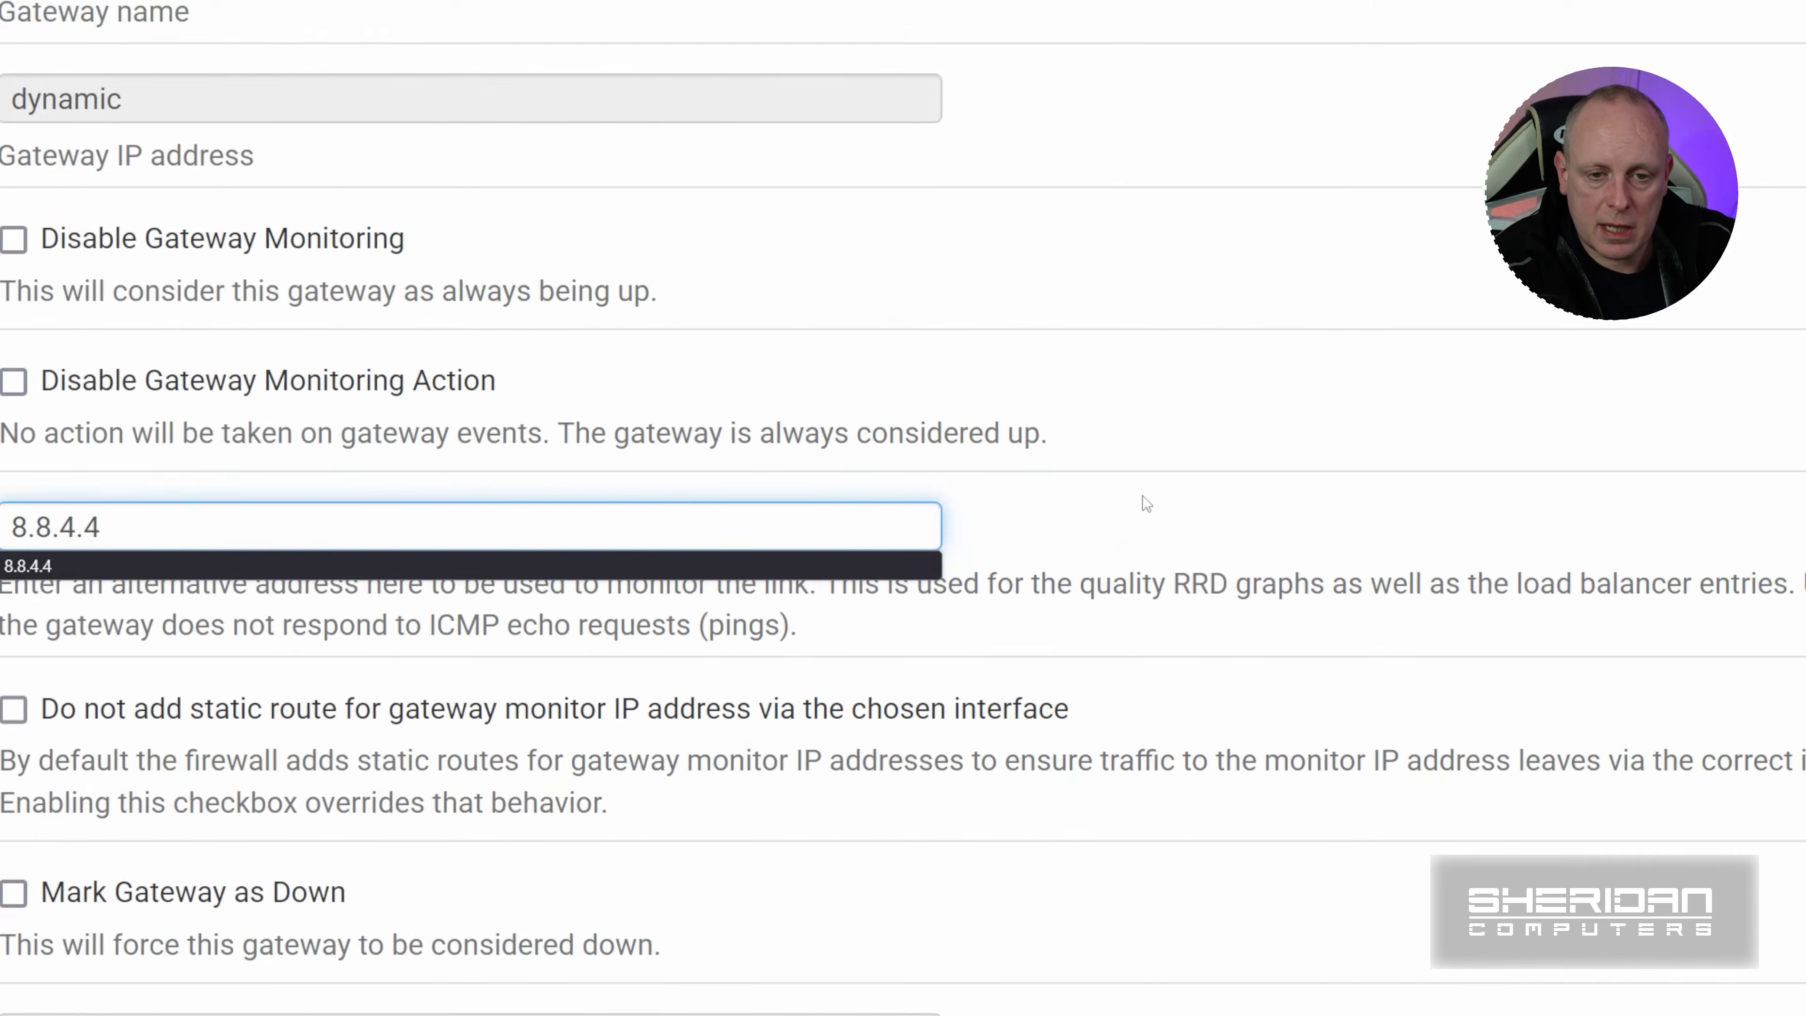
click(909, 510)
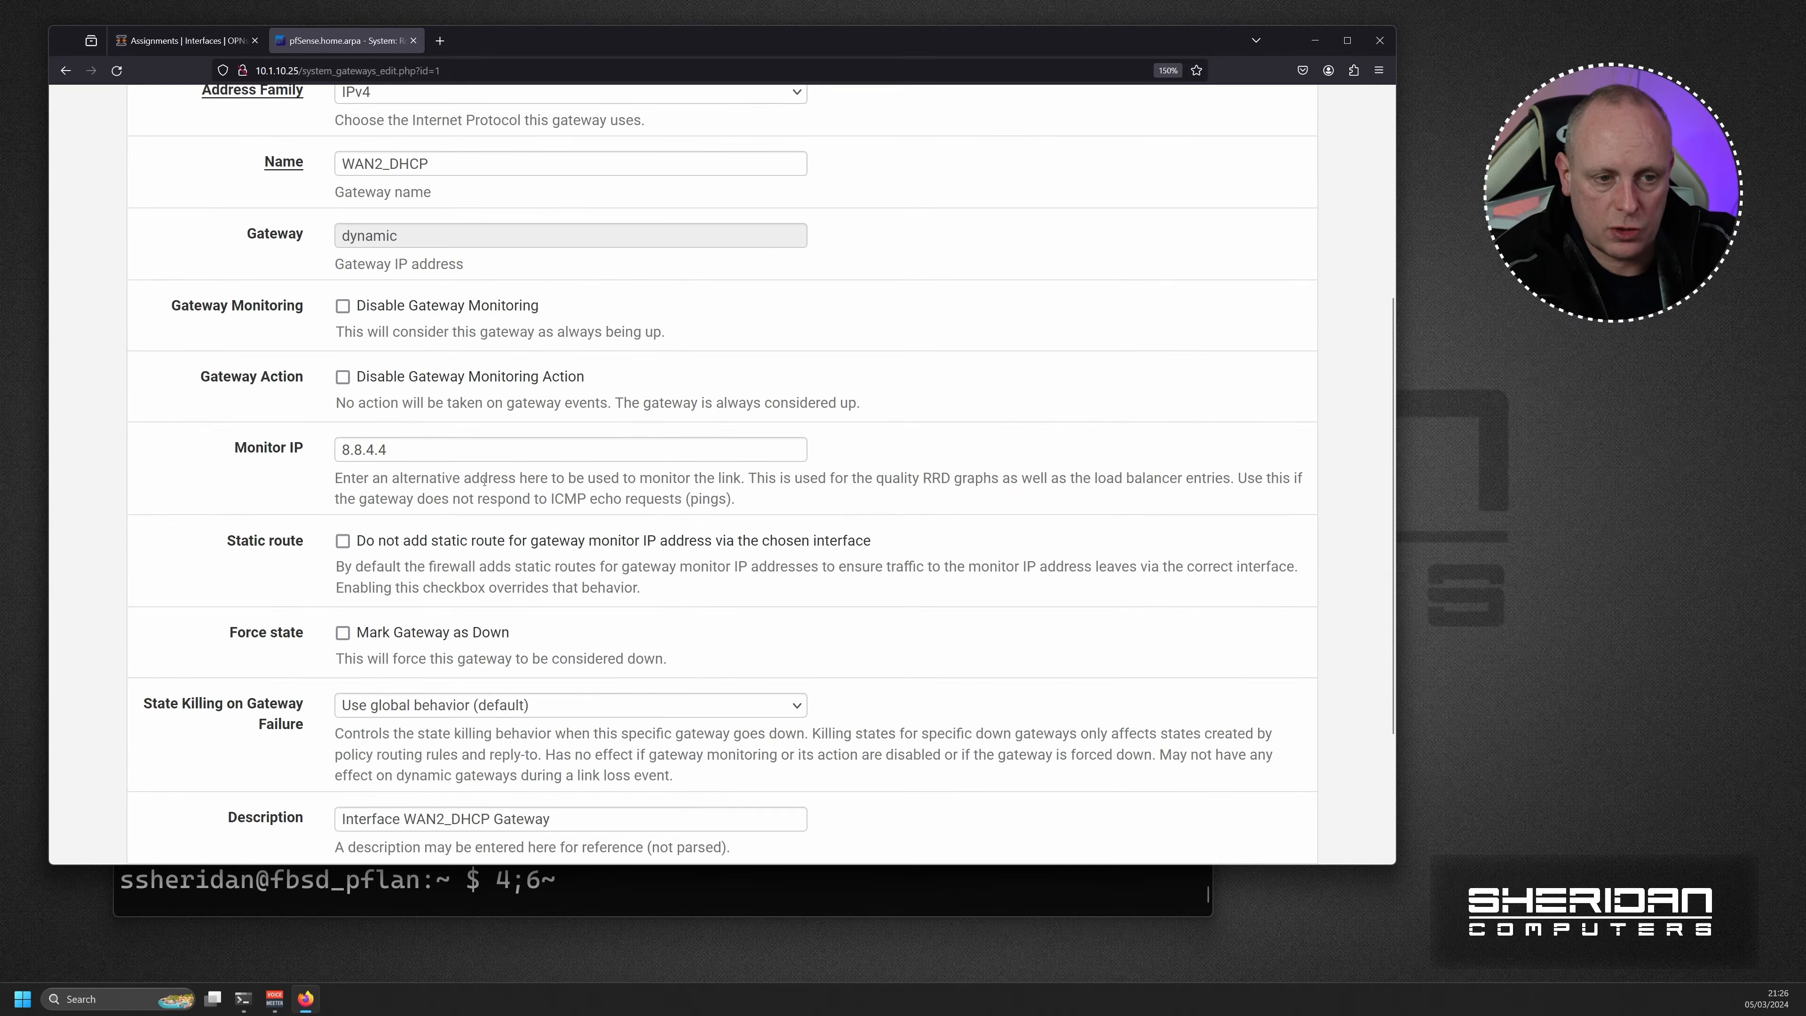
scroll(448, 550, down, 5)
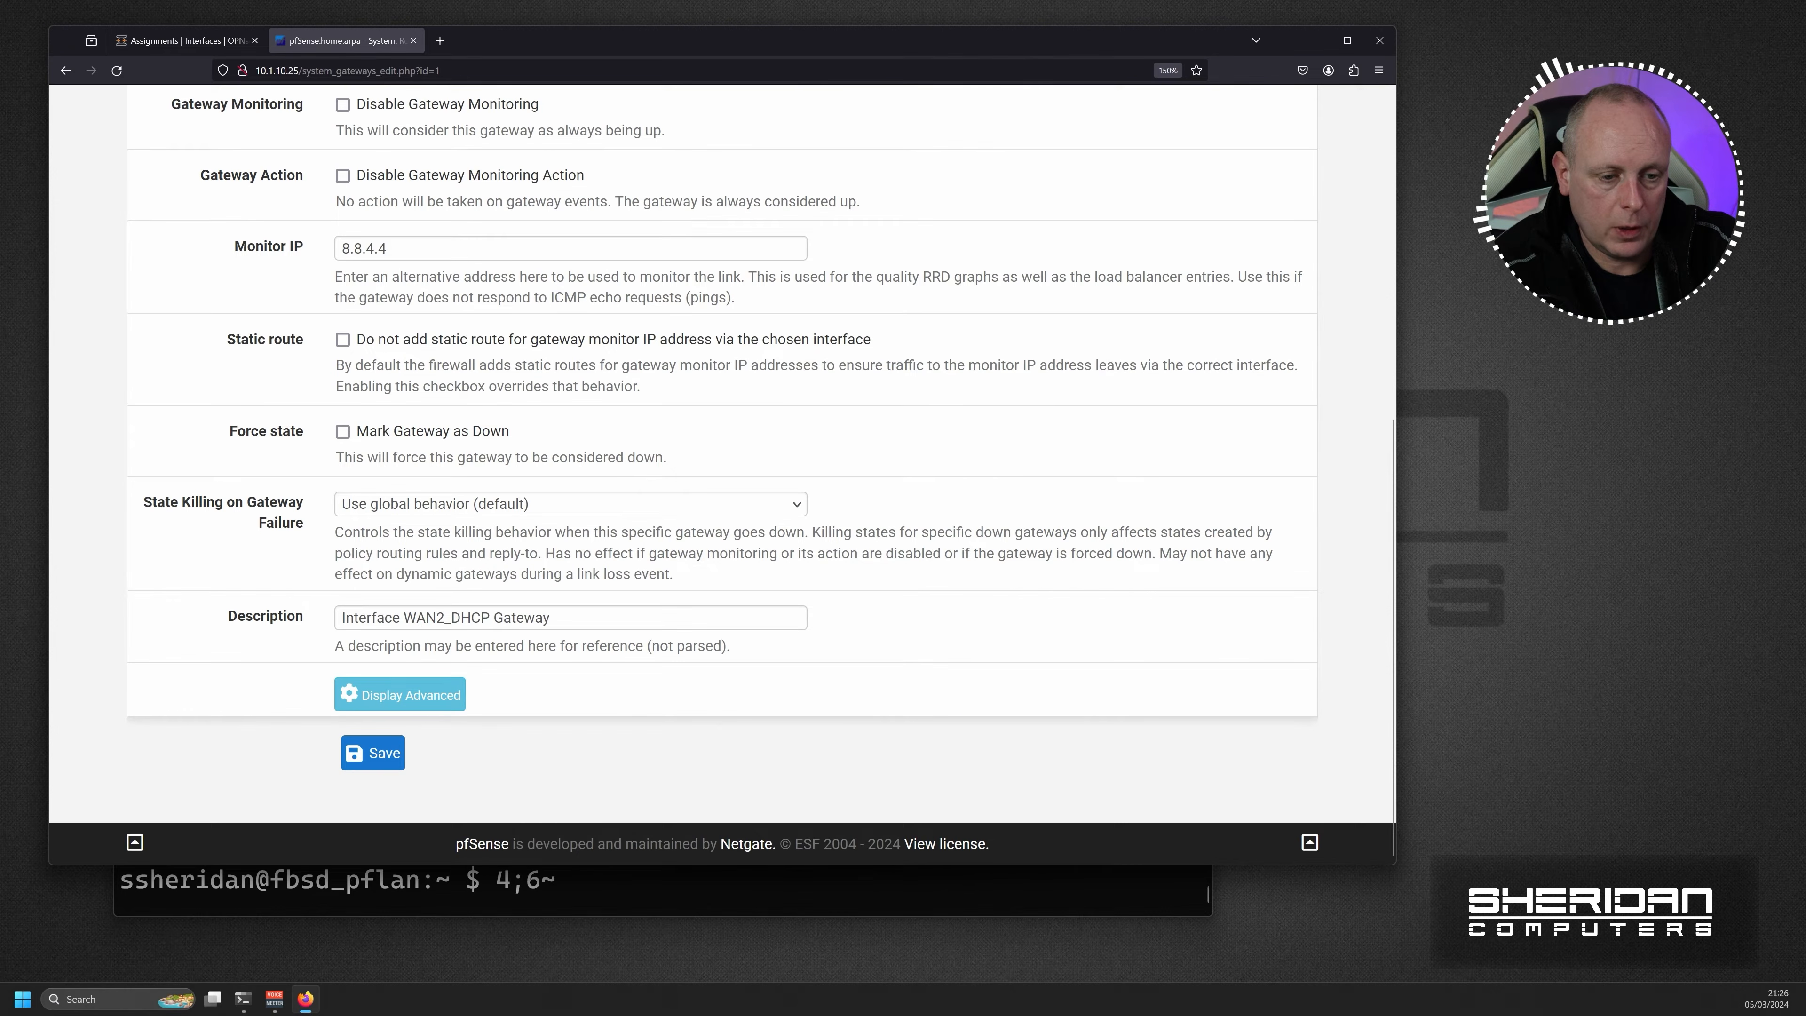
click(377, 751)
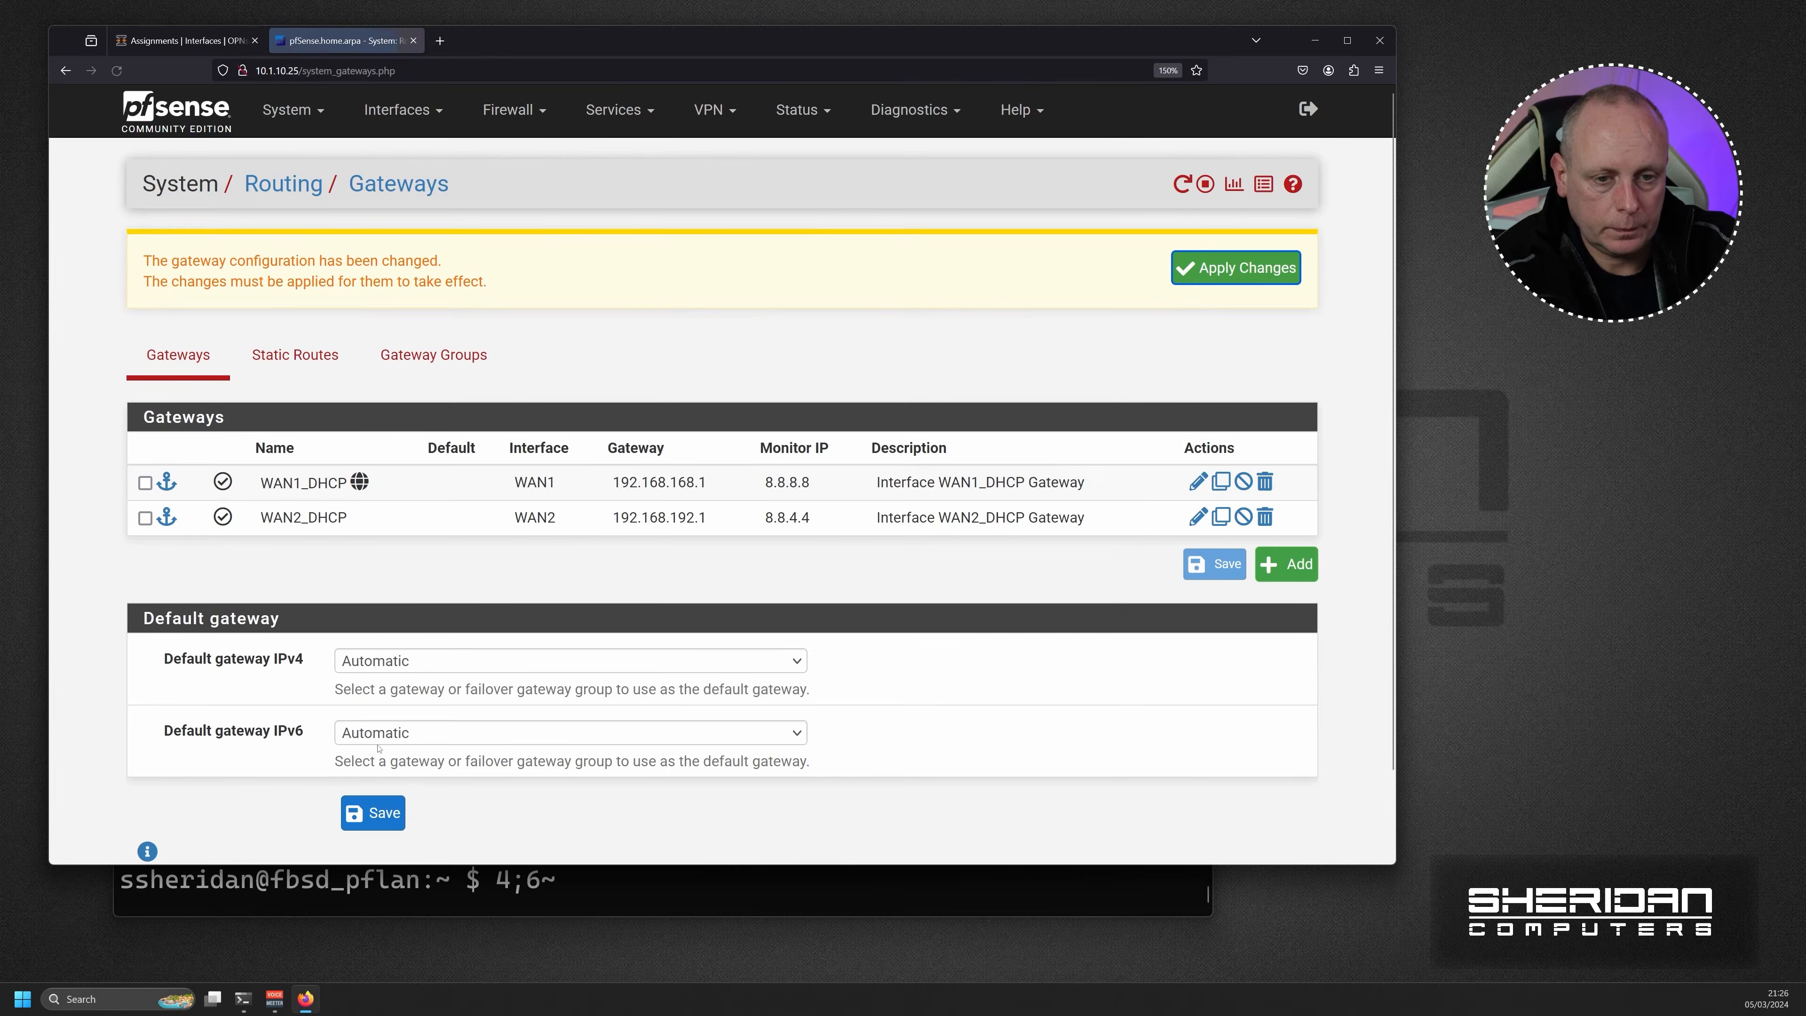
click(1201, 279)
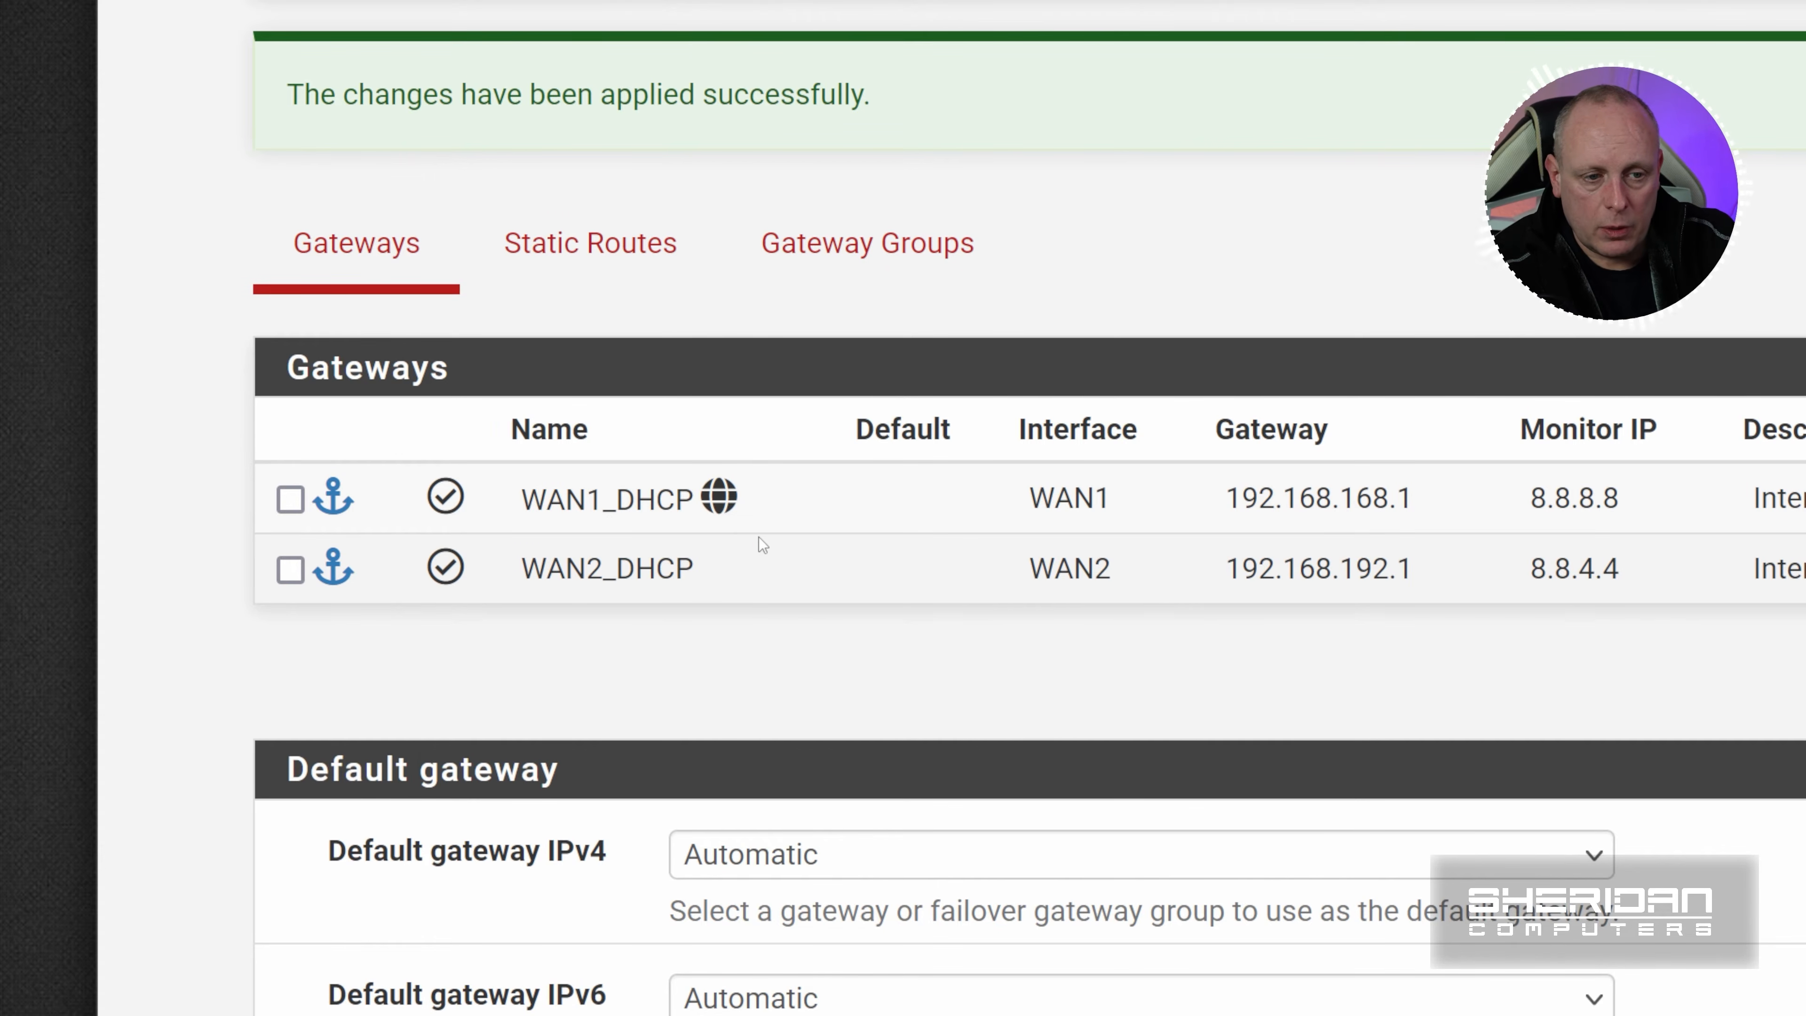
Add a new gateway group and name it Untrusted
click(889, 279)
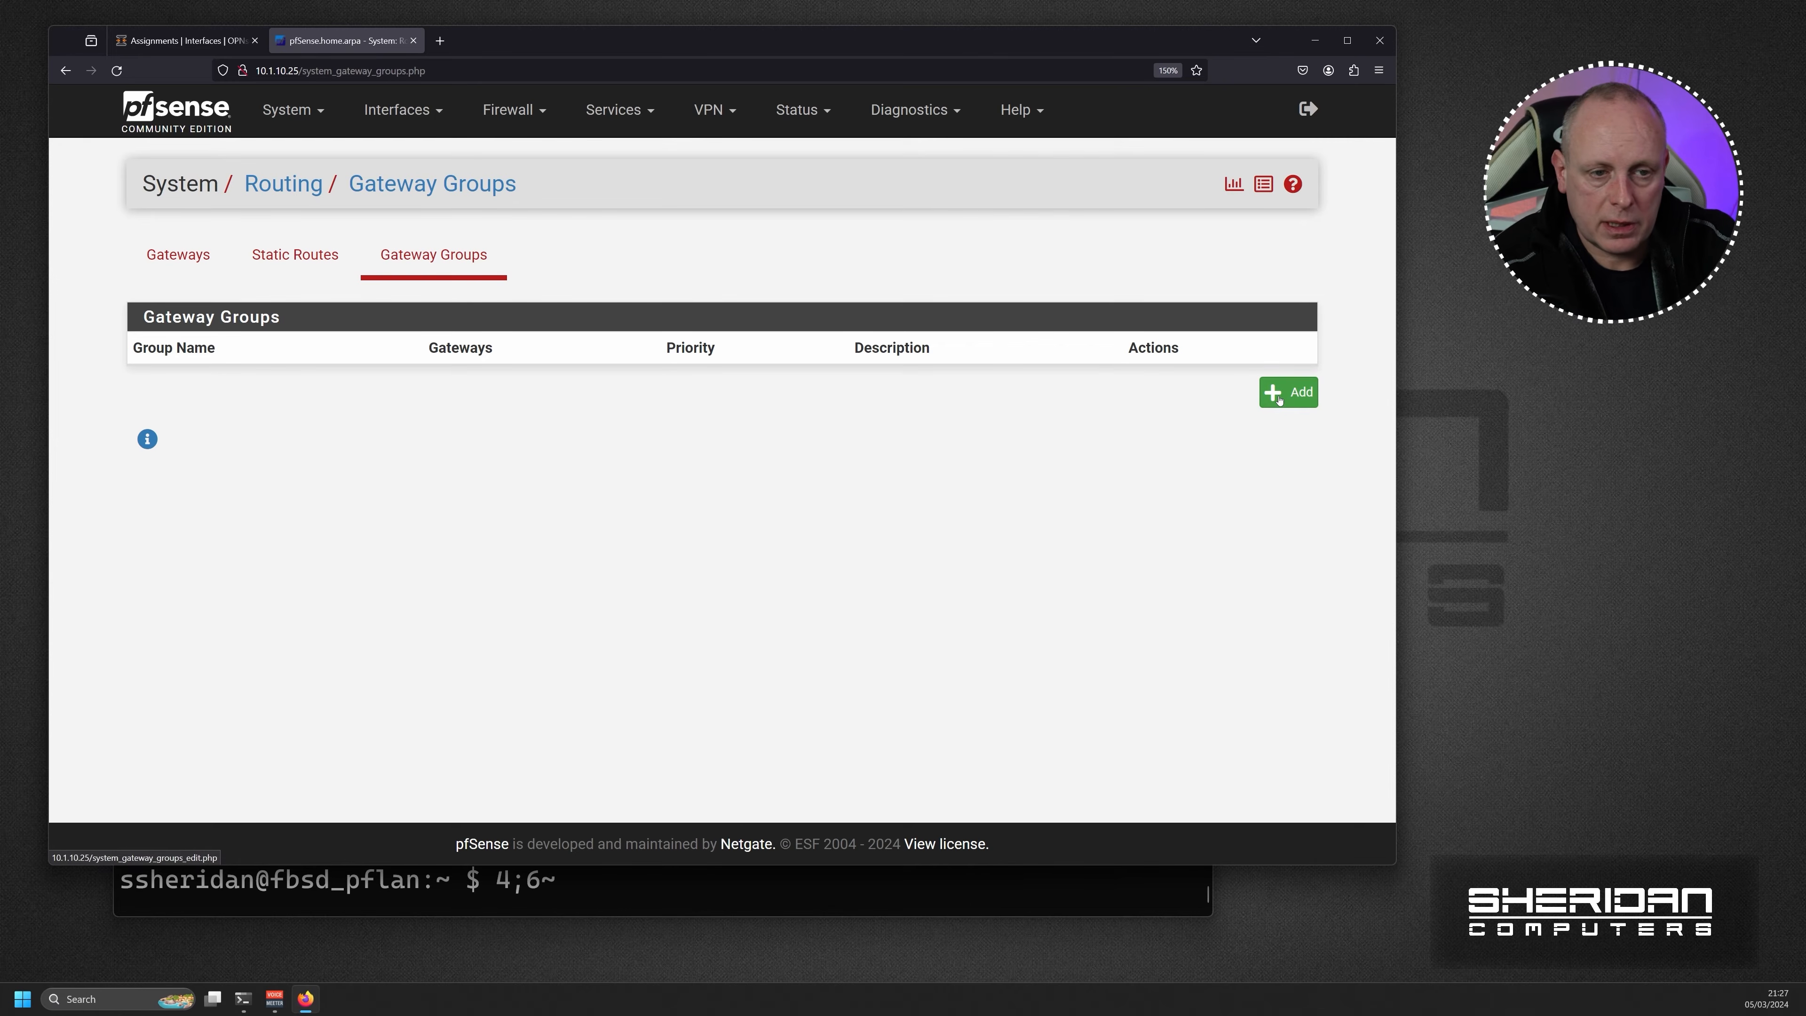
click(1279, 399)
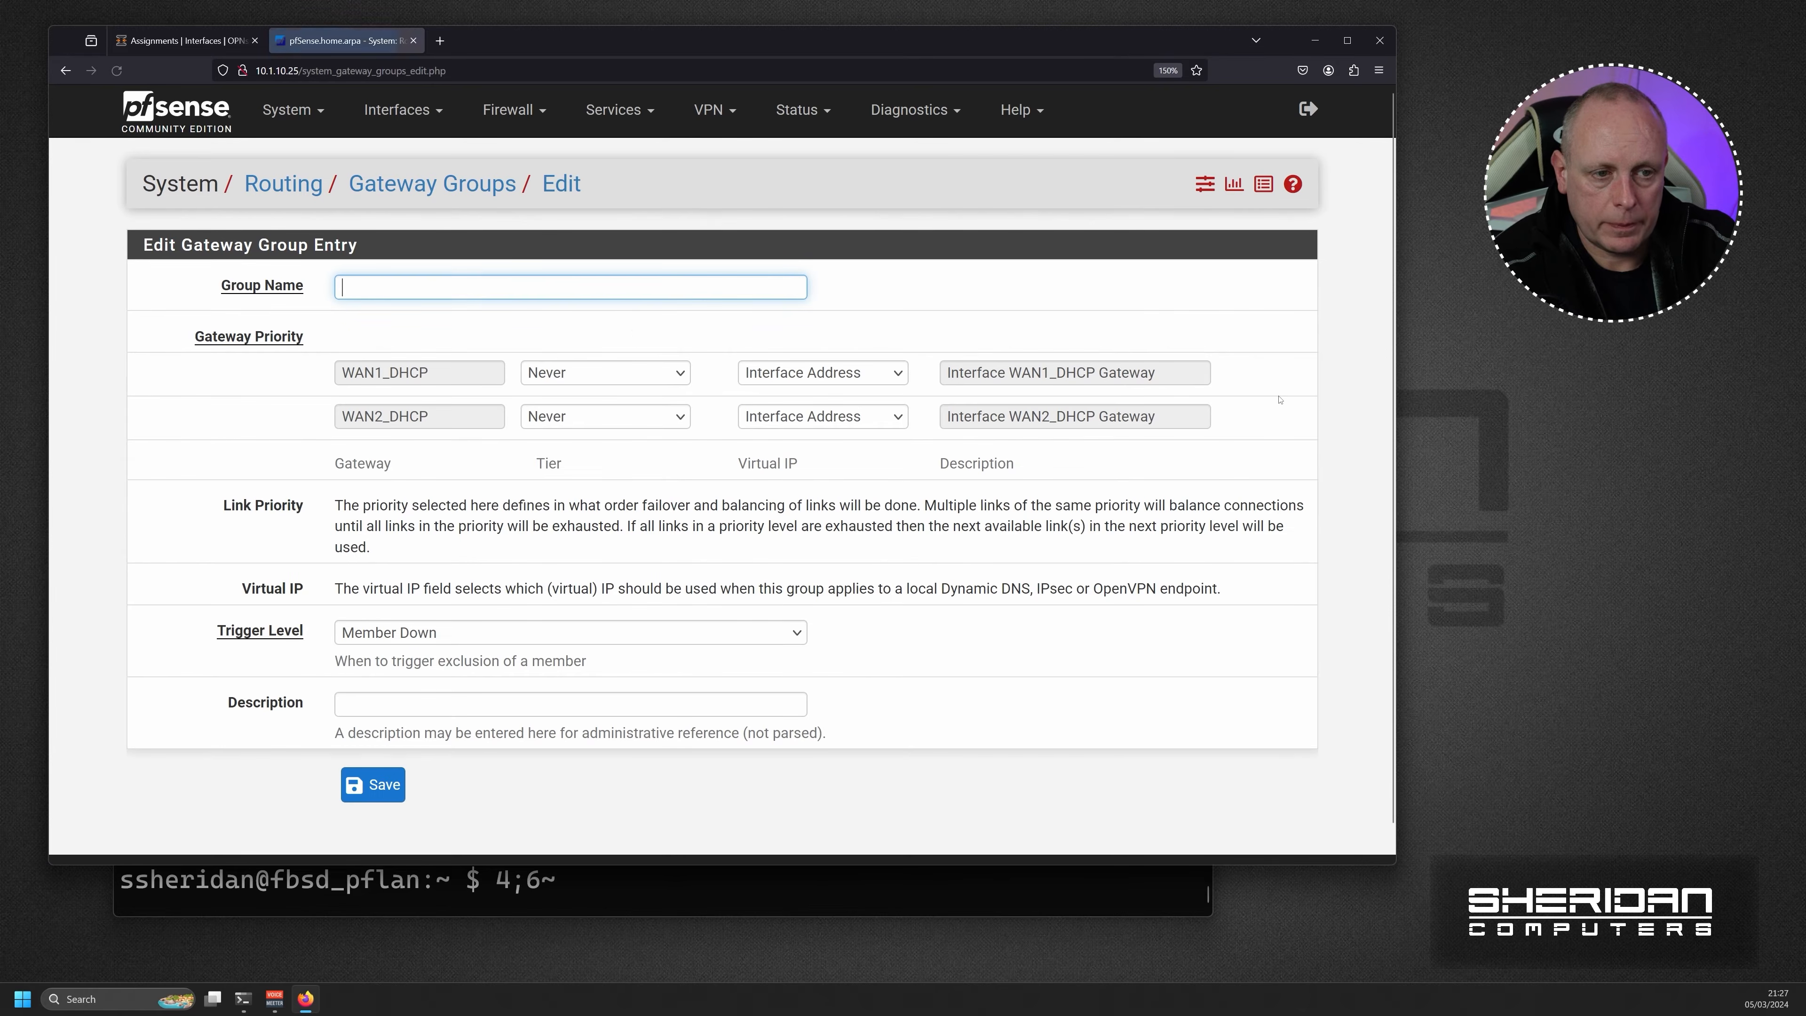
click(359, 287)
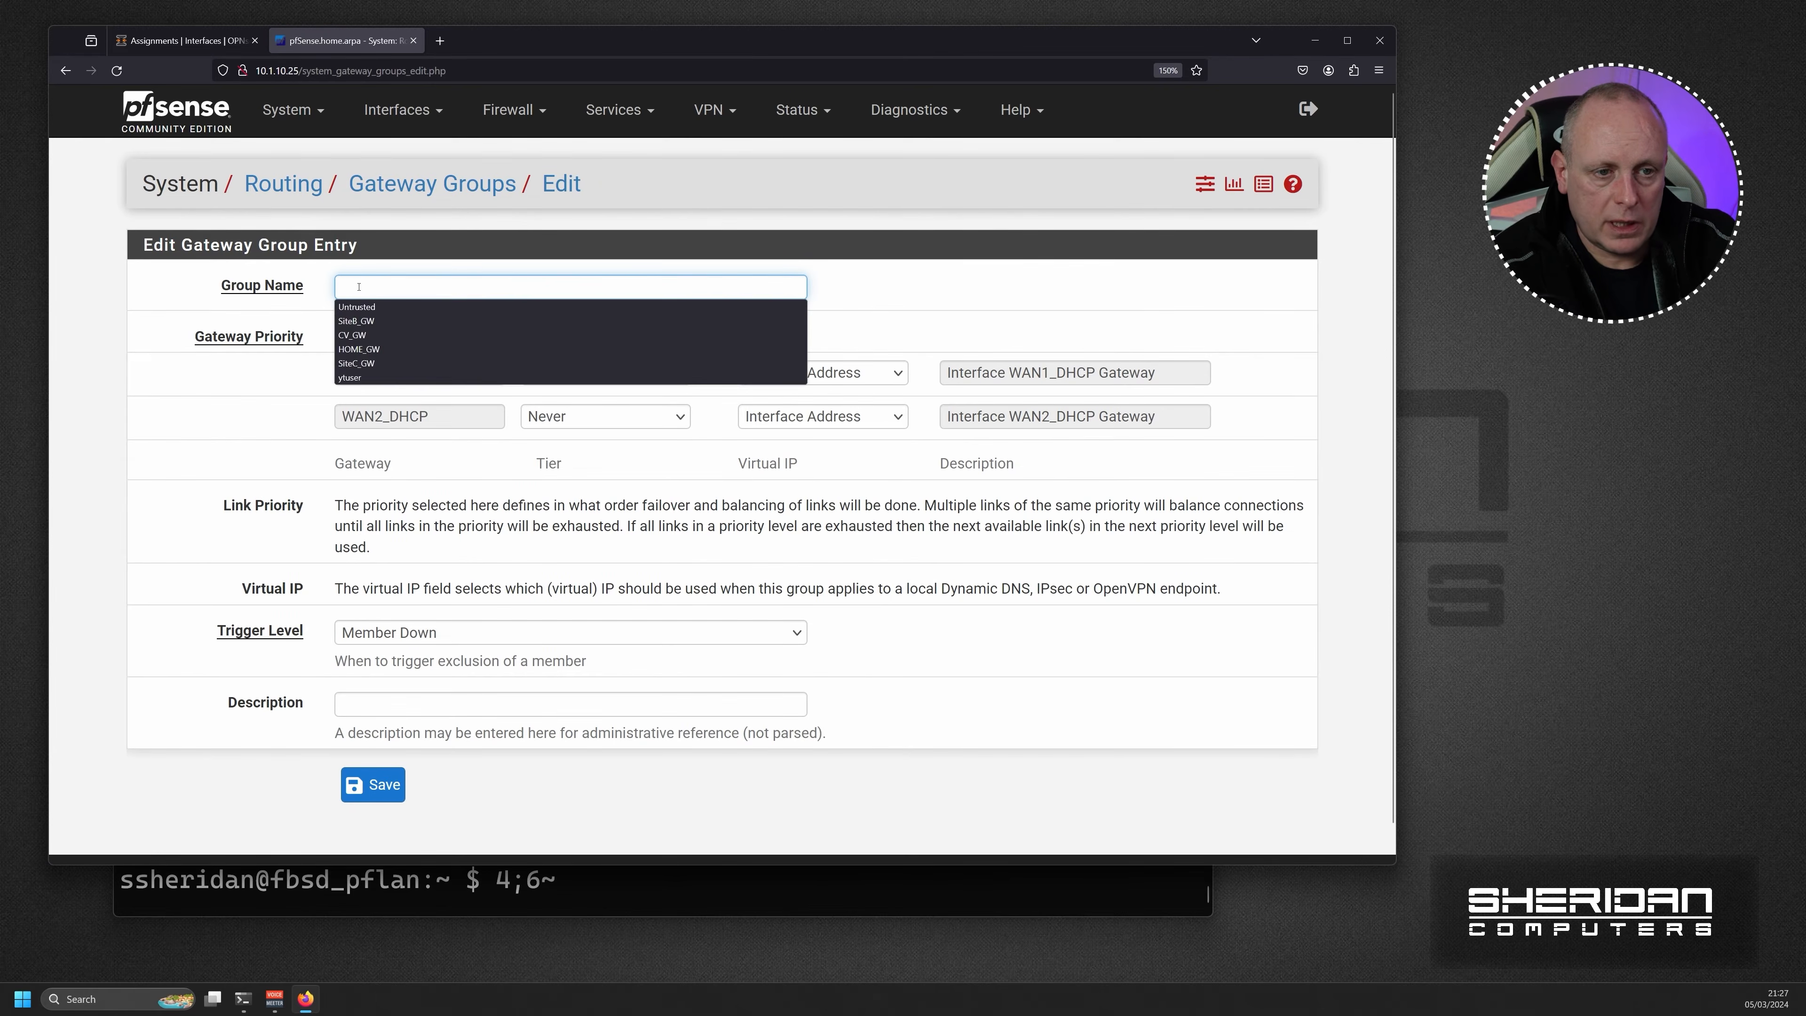
click(358, 286)
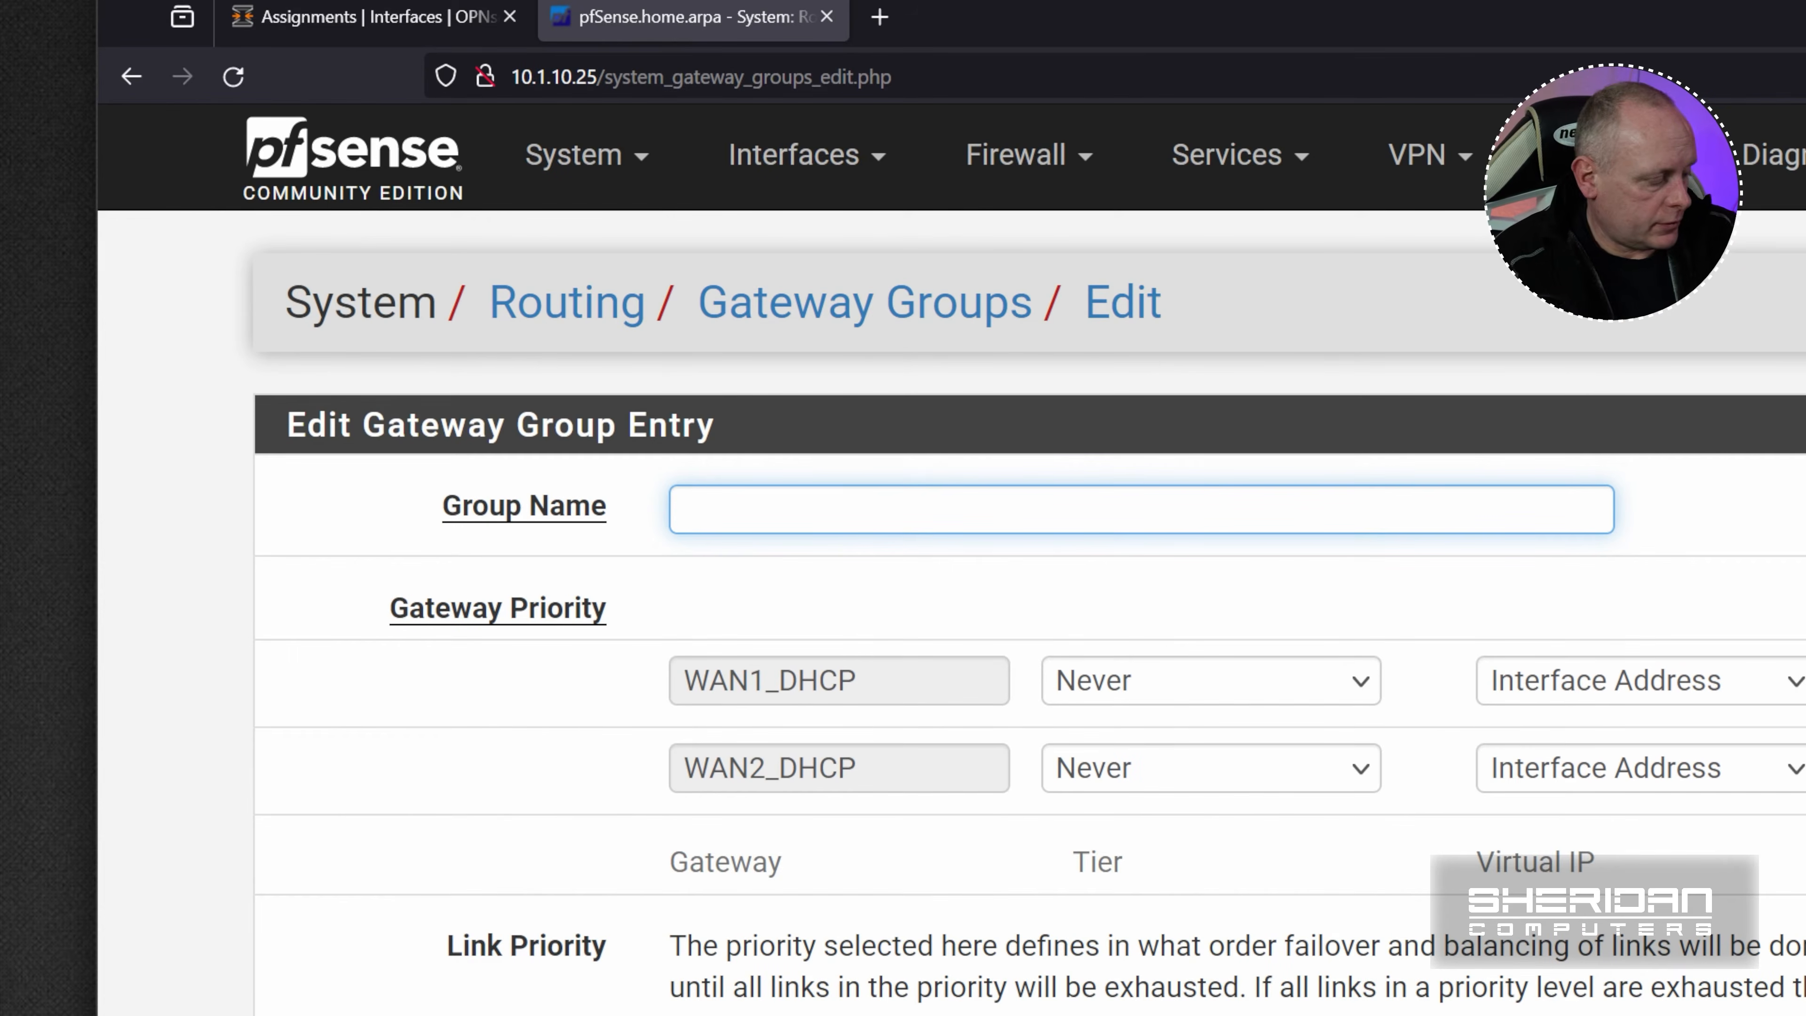
text(nt)
key(BackSpace)
key(BackSpace)
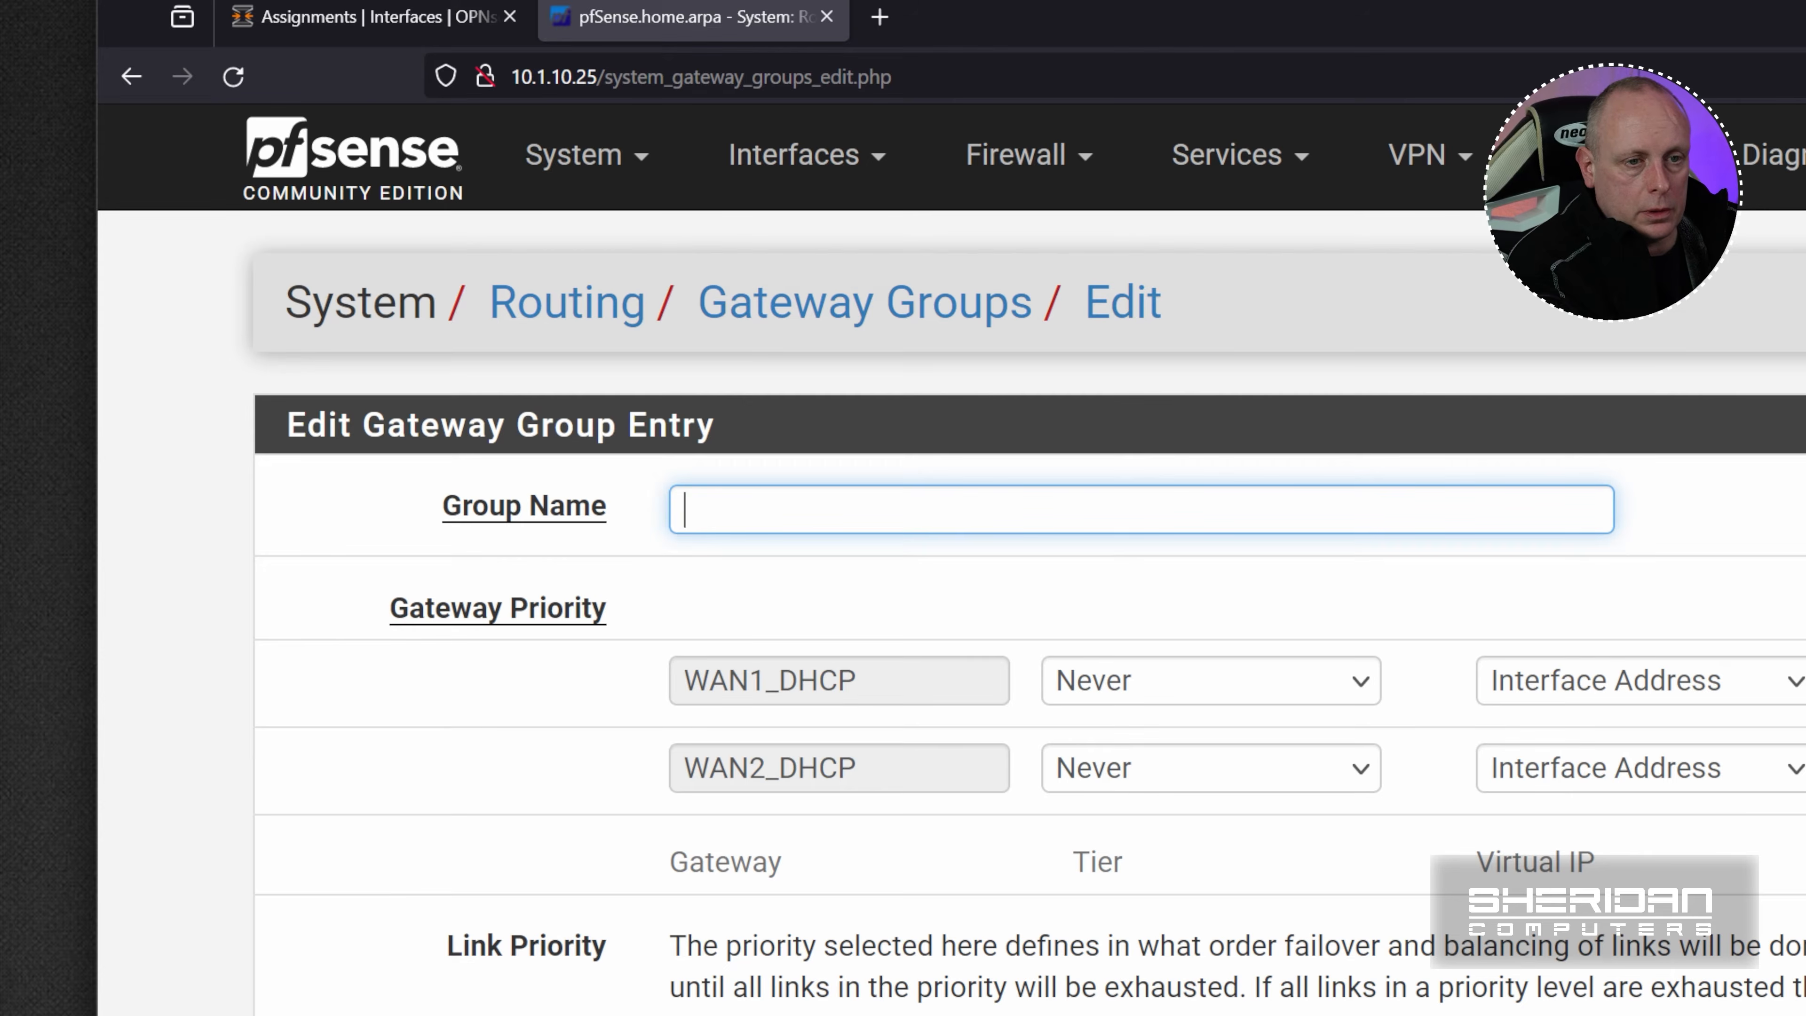
text(Un)
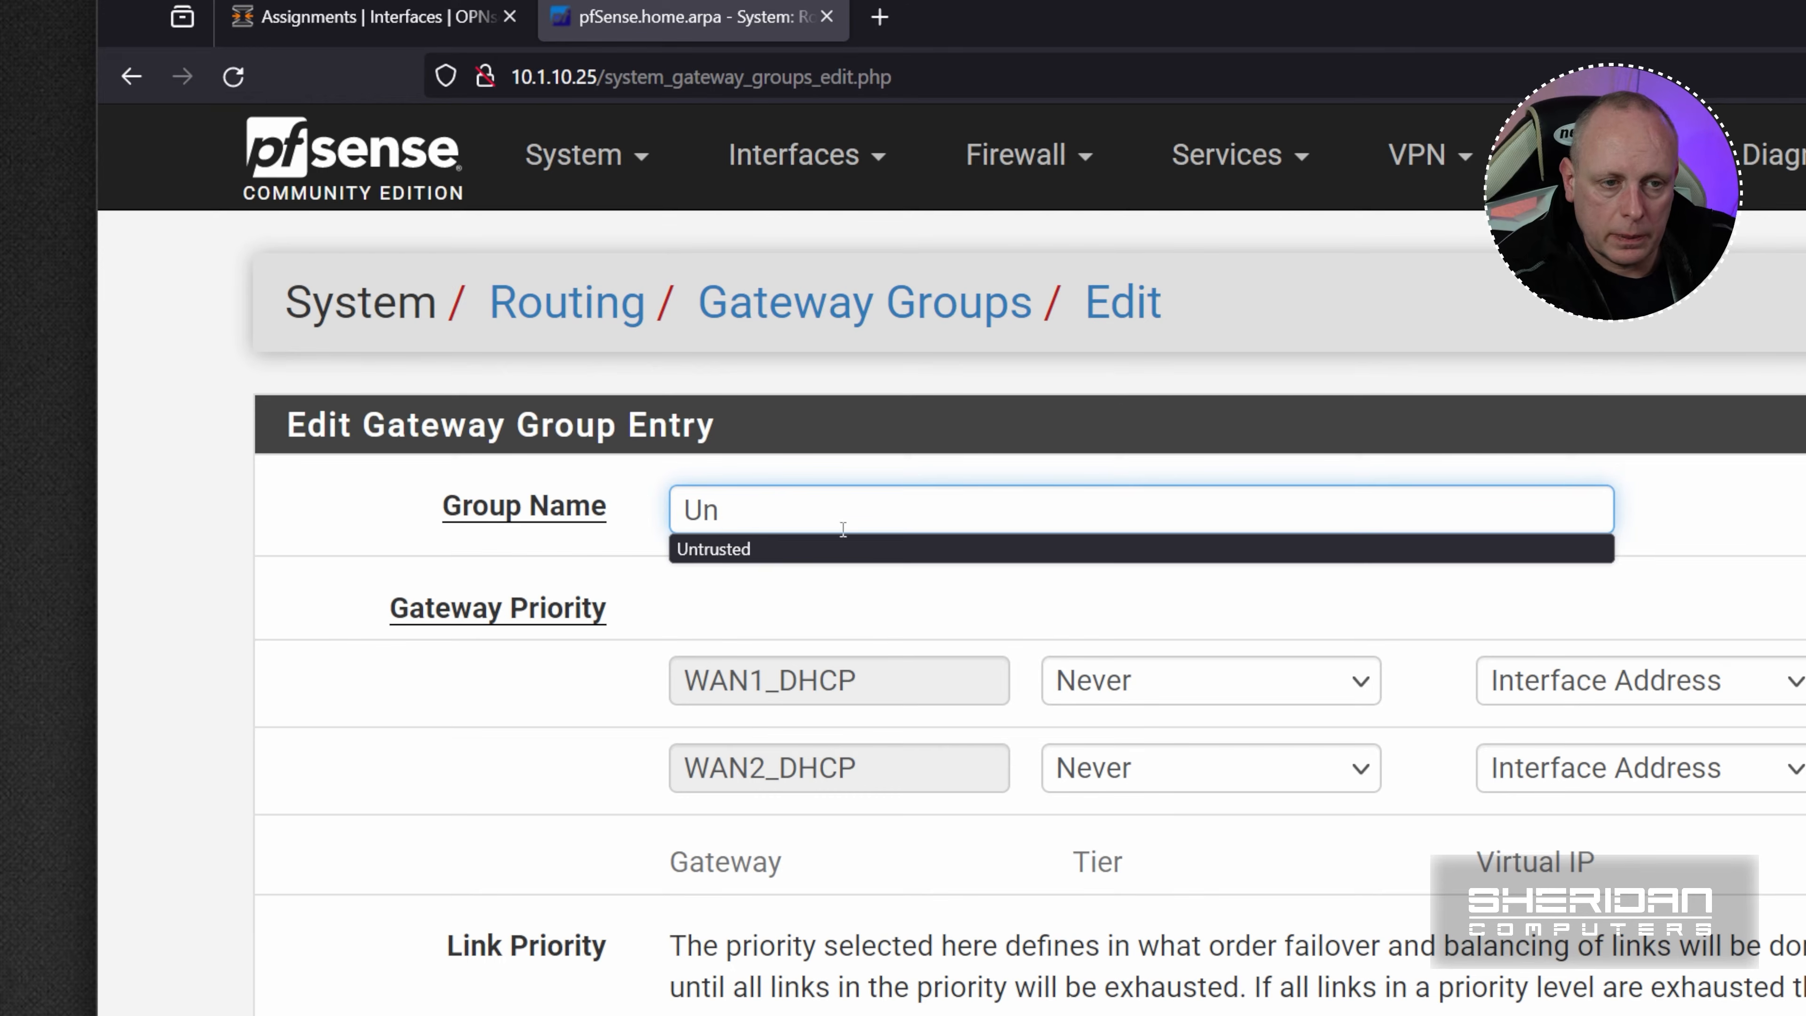
click(850, 553)
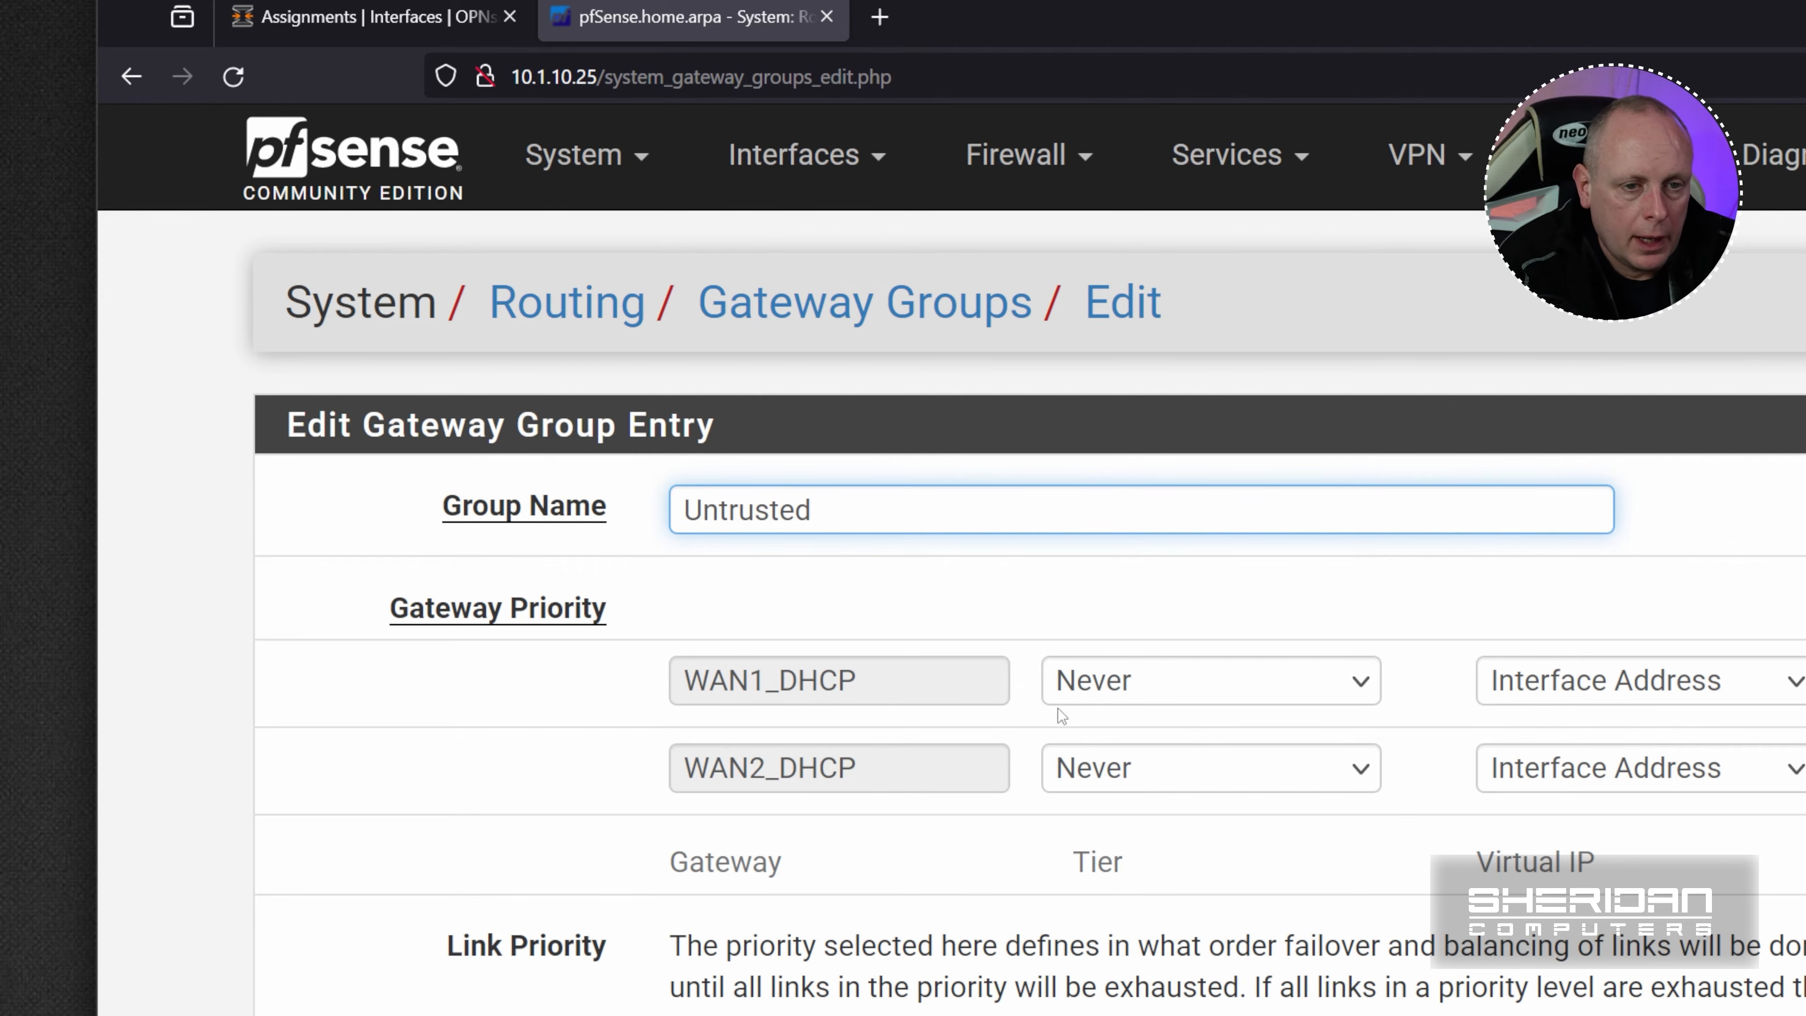
Set the gateway priority to Tier 1 for WAN1_DHCP and Tier 2 for WAN2_DHCP
click(1158, 700)
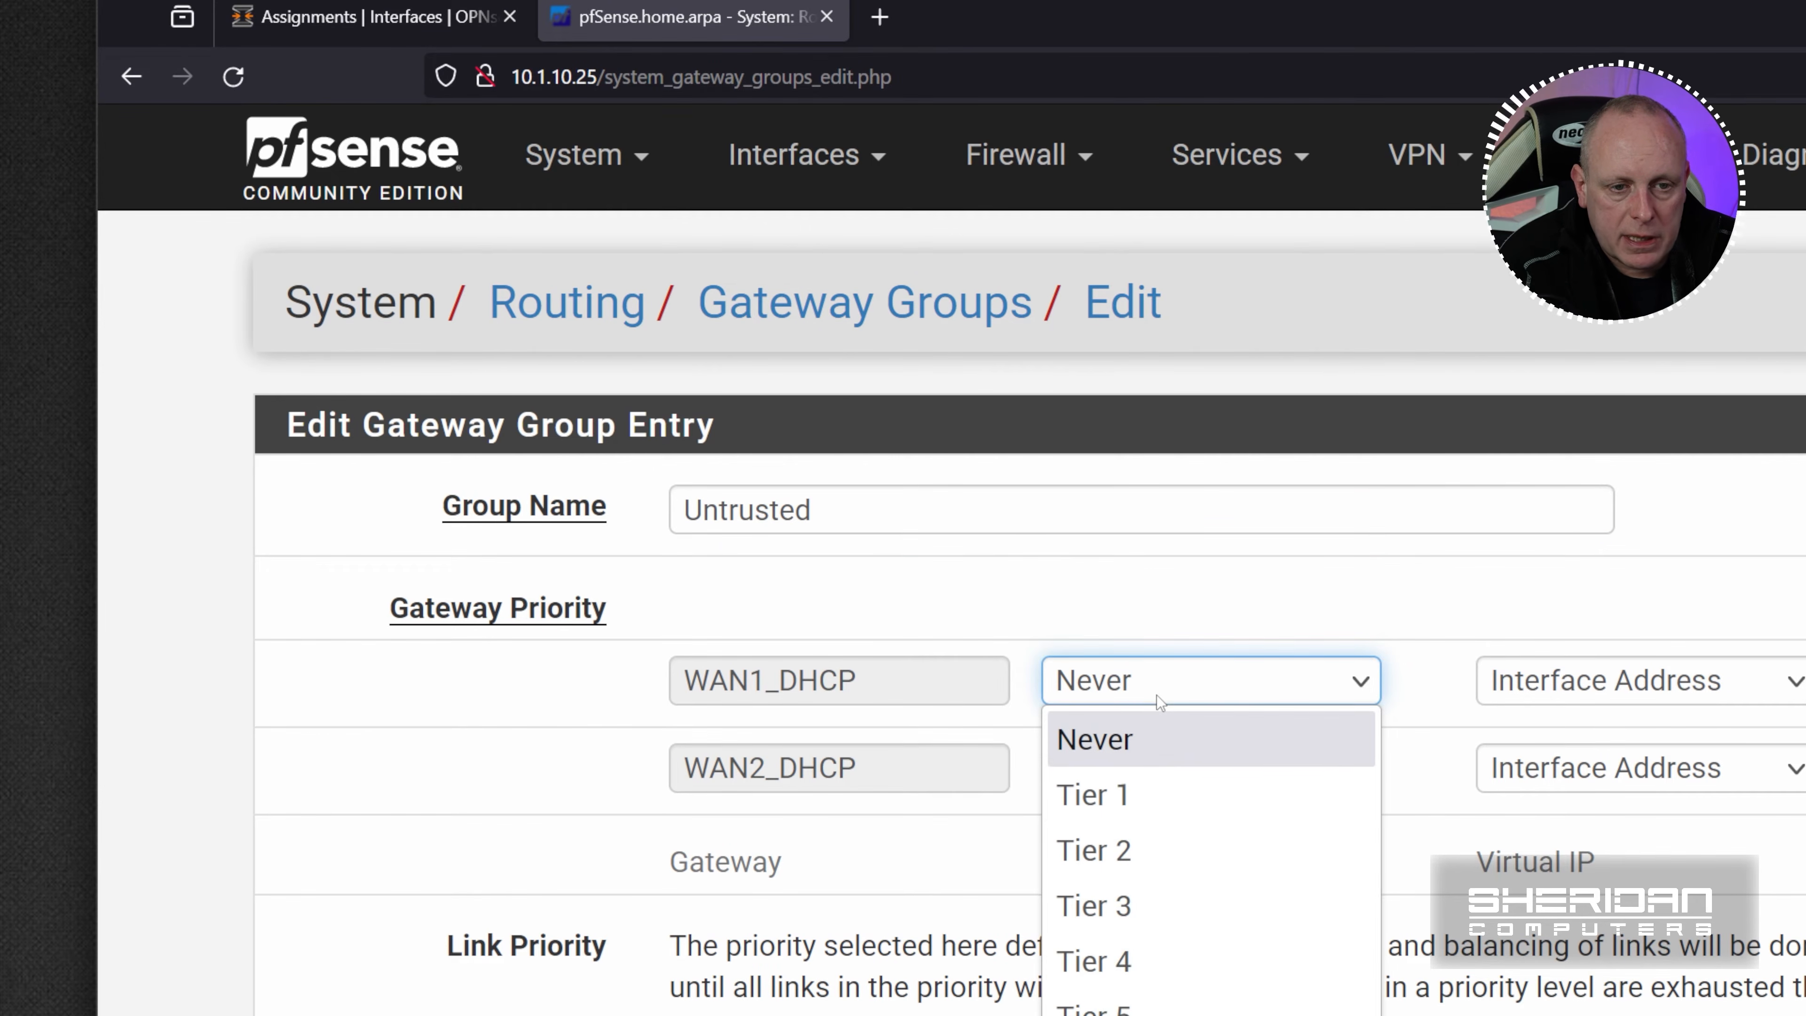
click(1152, 795)
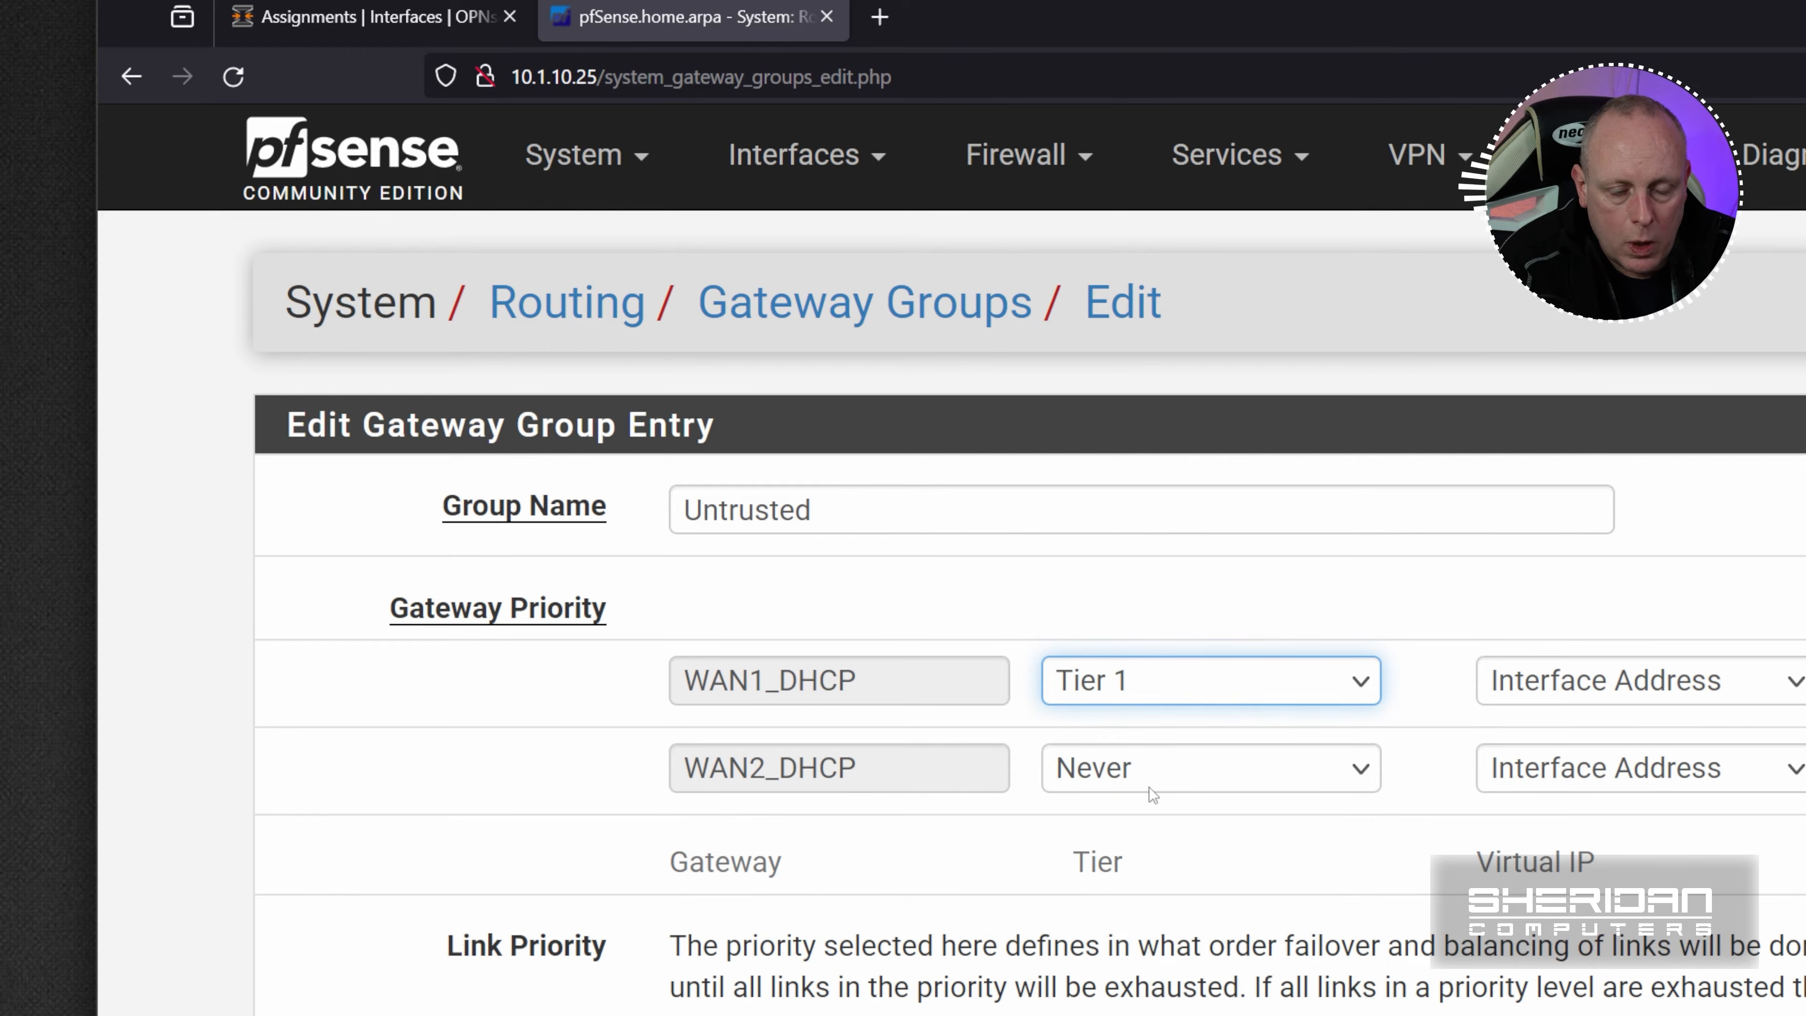
click(1199, 761)
click(1174, 938)
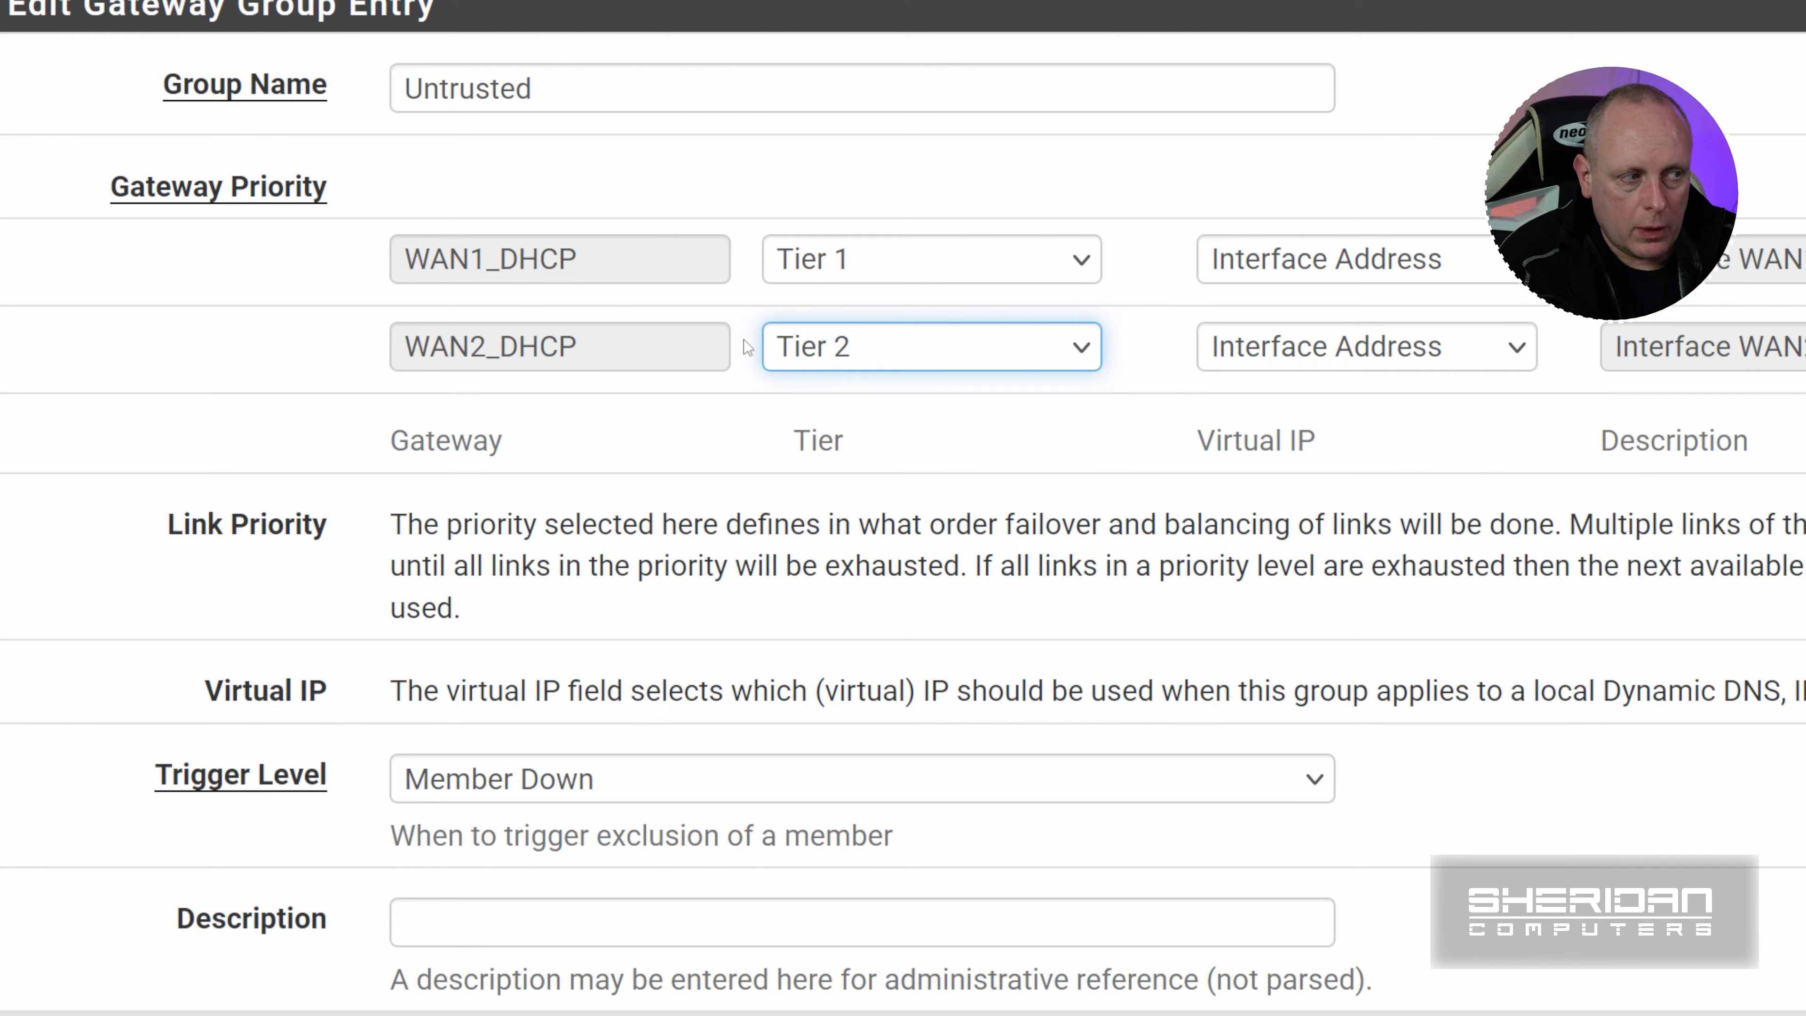
Swap the gateway priorities so that WAN1_DHCP is Tier 2 and WAN2_DHCP is Tier 1
click(824, 265)
click(827, 416)
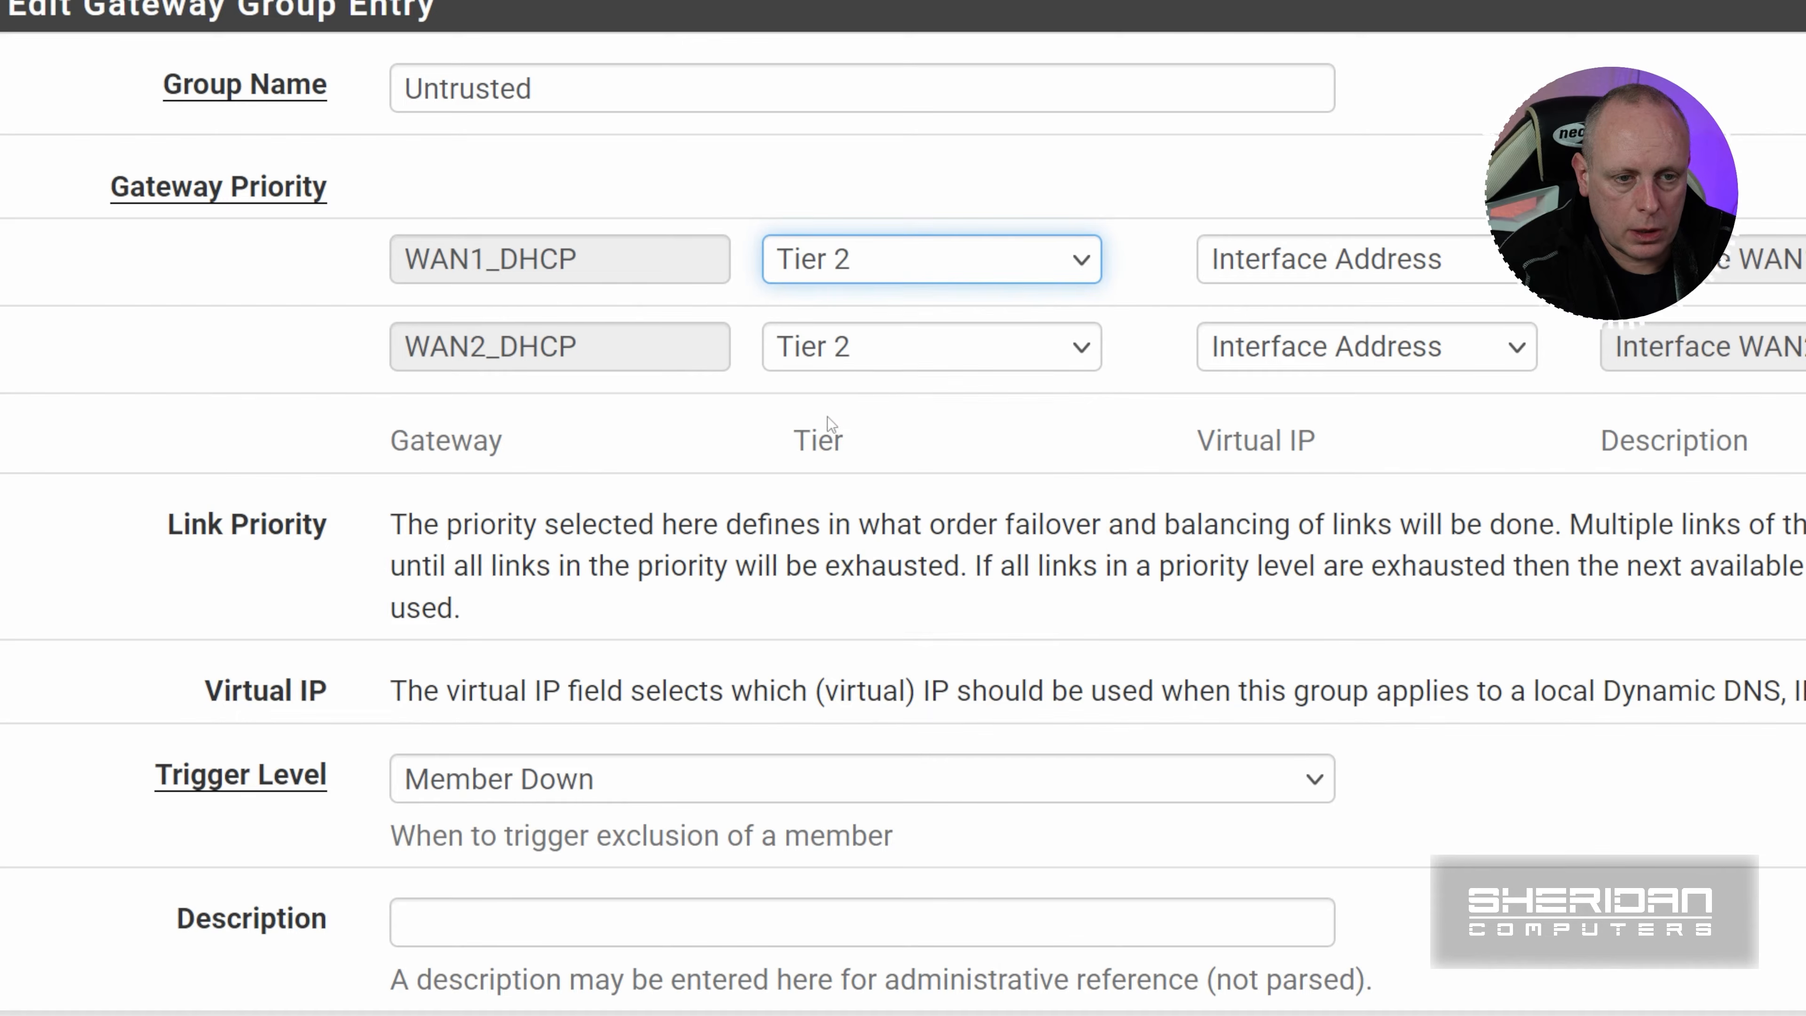
click(852, 356)
click(809, 459)
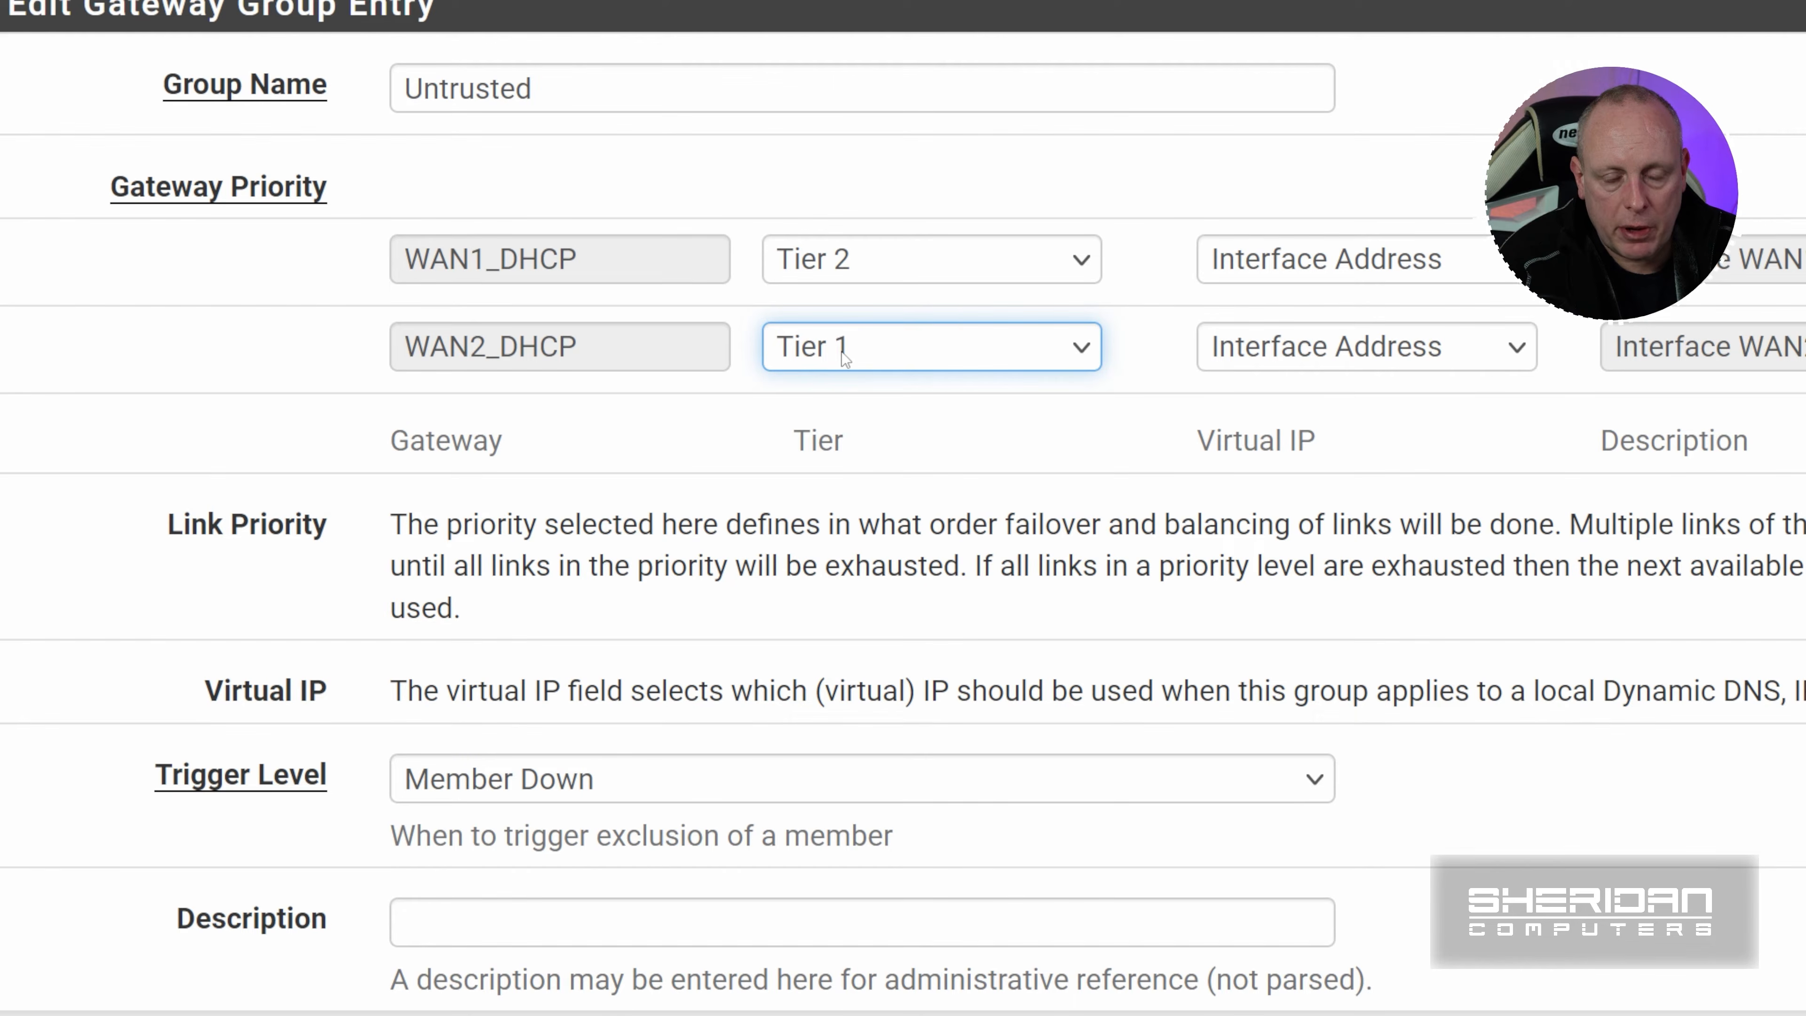
click(889, 266)
click(886, 265)
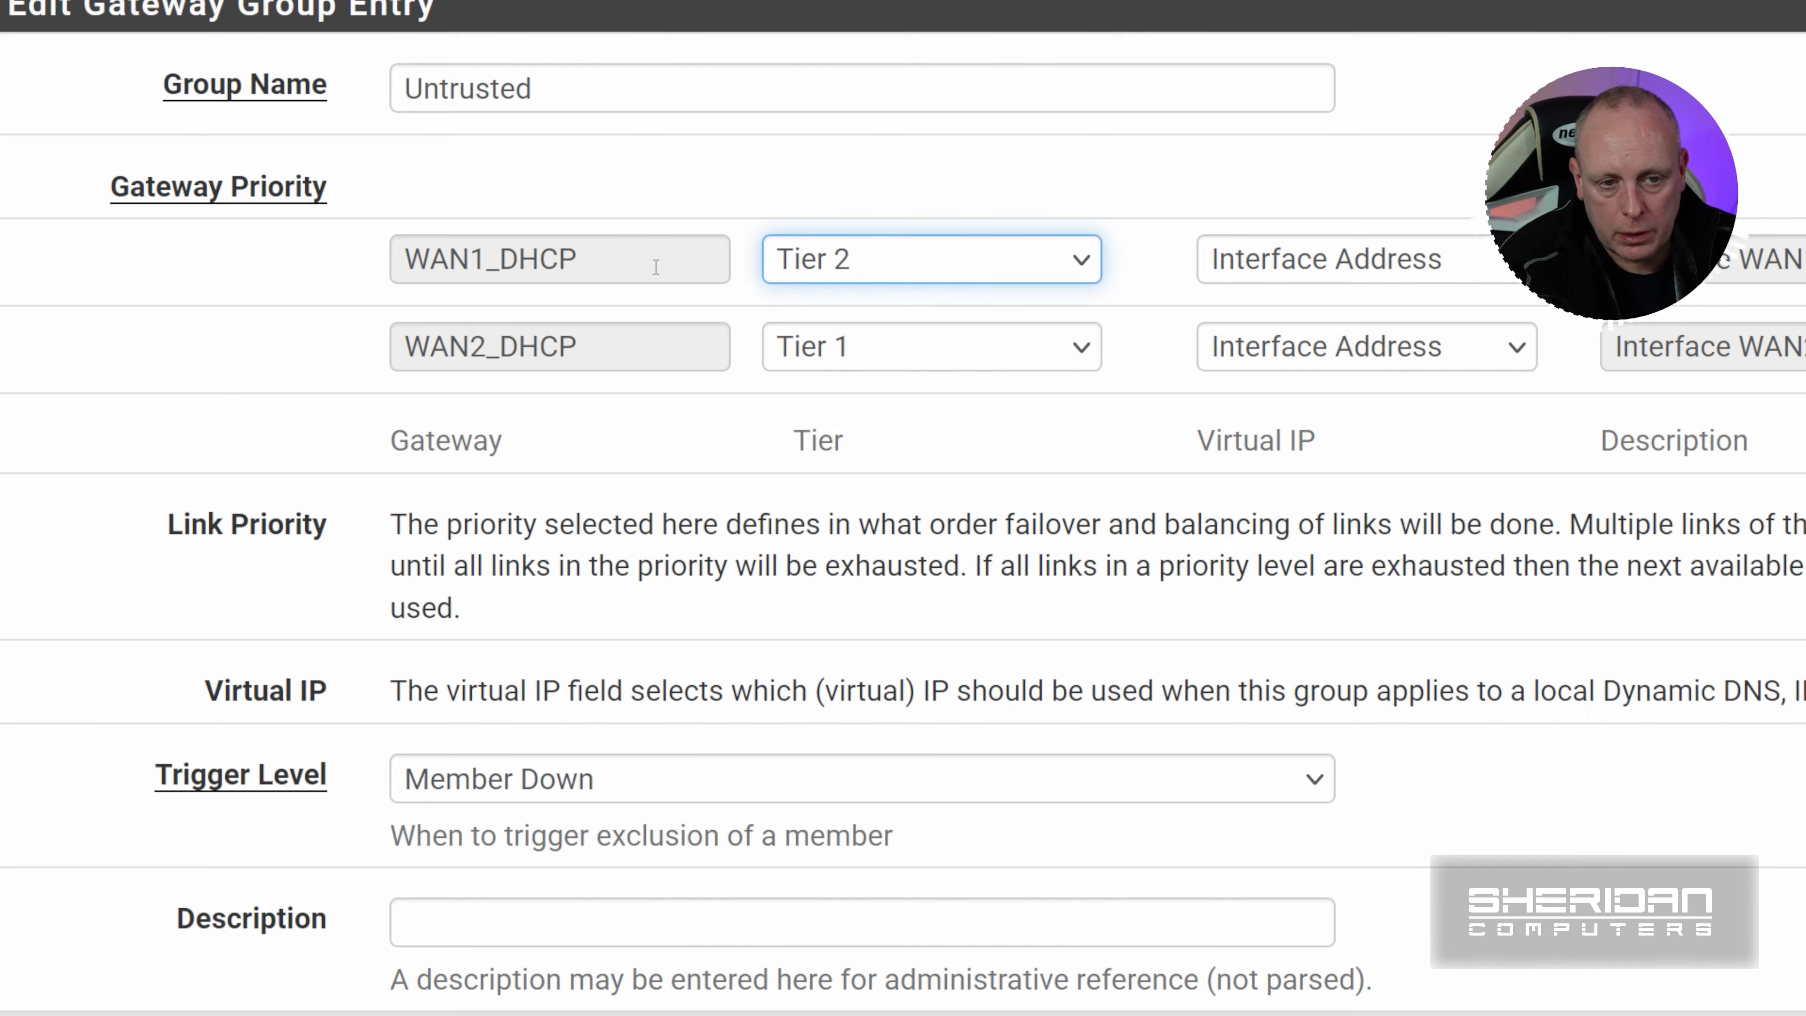
Return WAN1_DHCP to Tier 1 and WAN2_DHCP to Tier 2
click(831, 262)
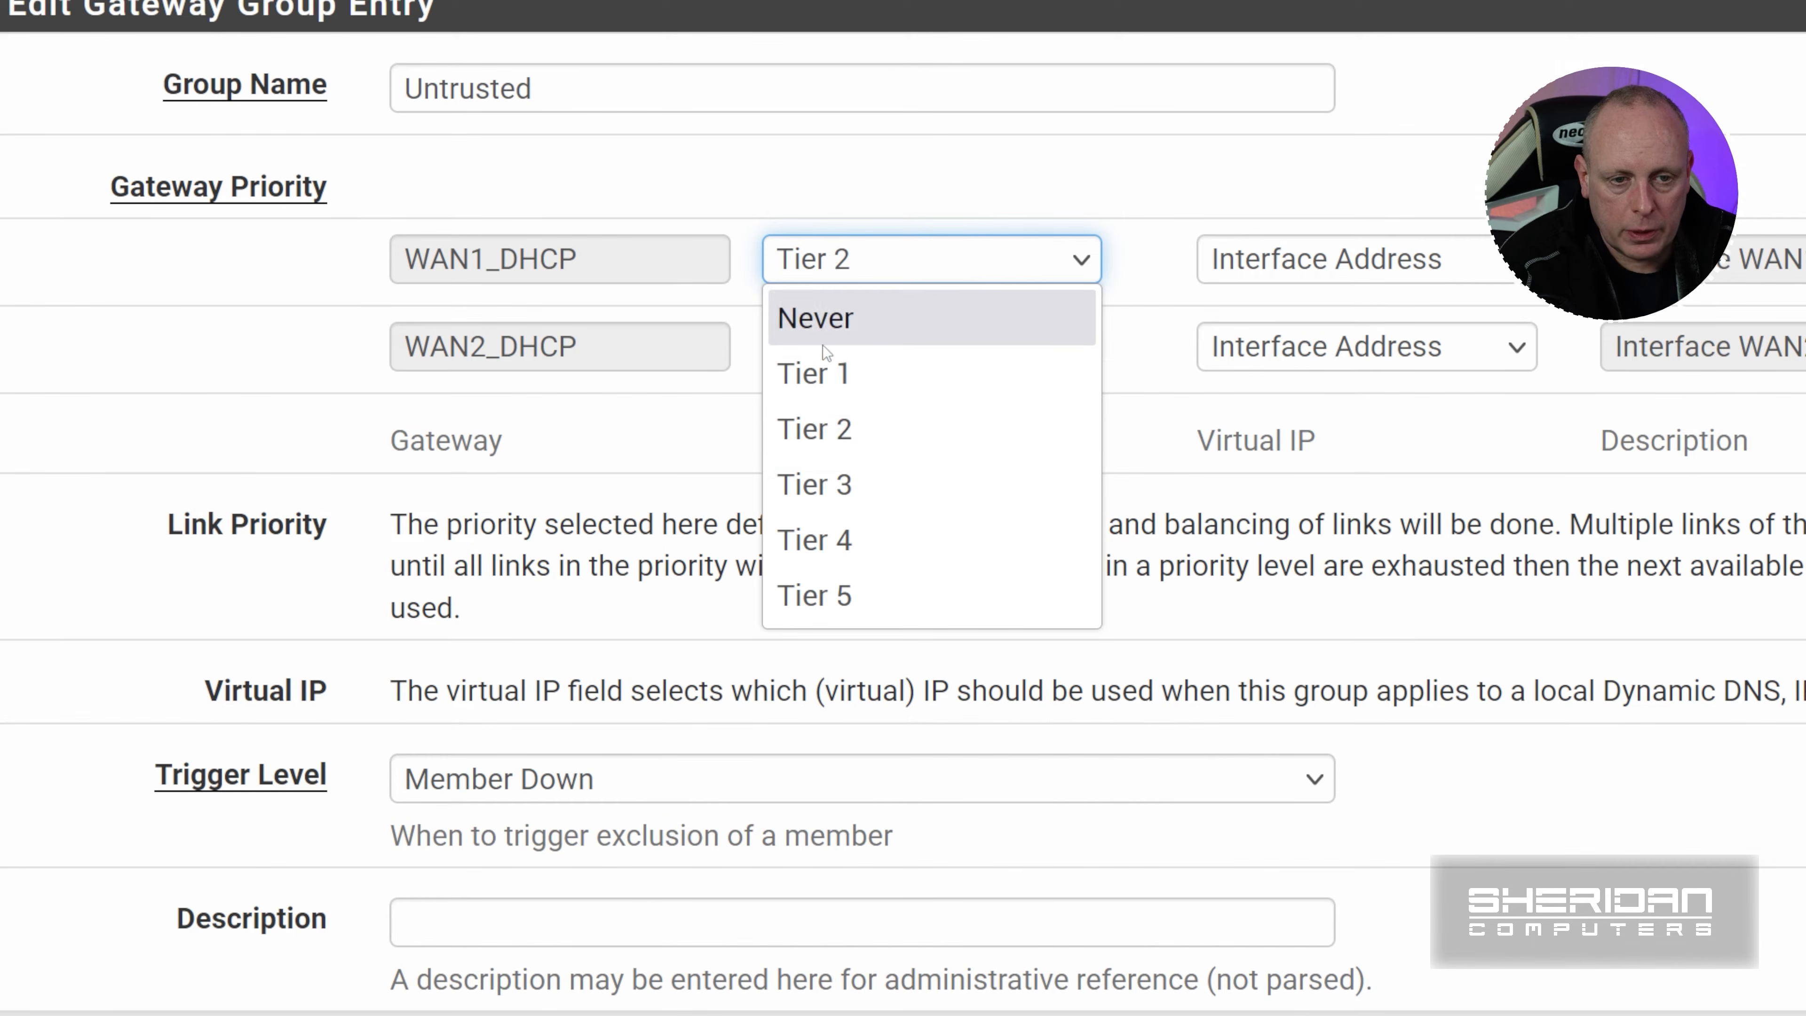
click(819, 368)
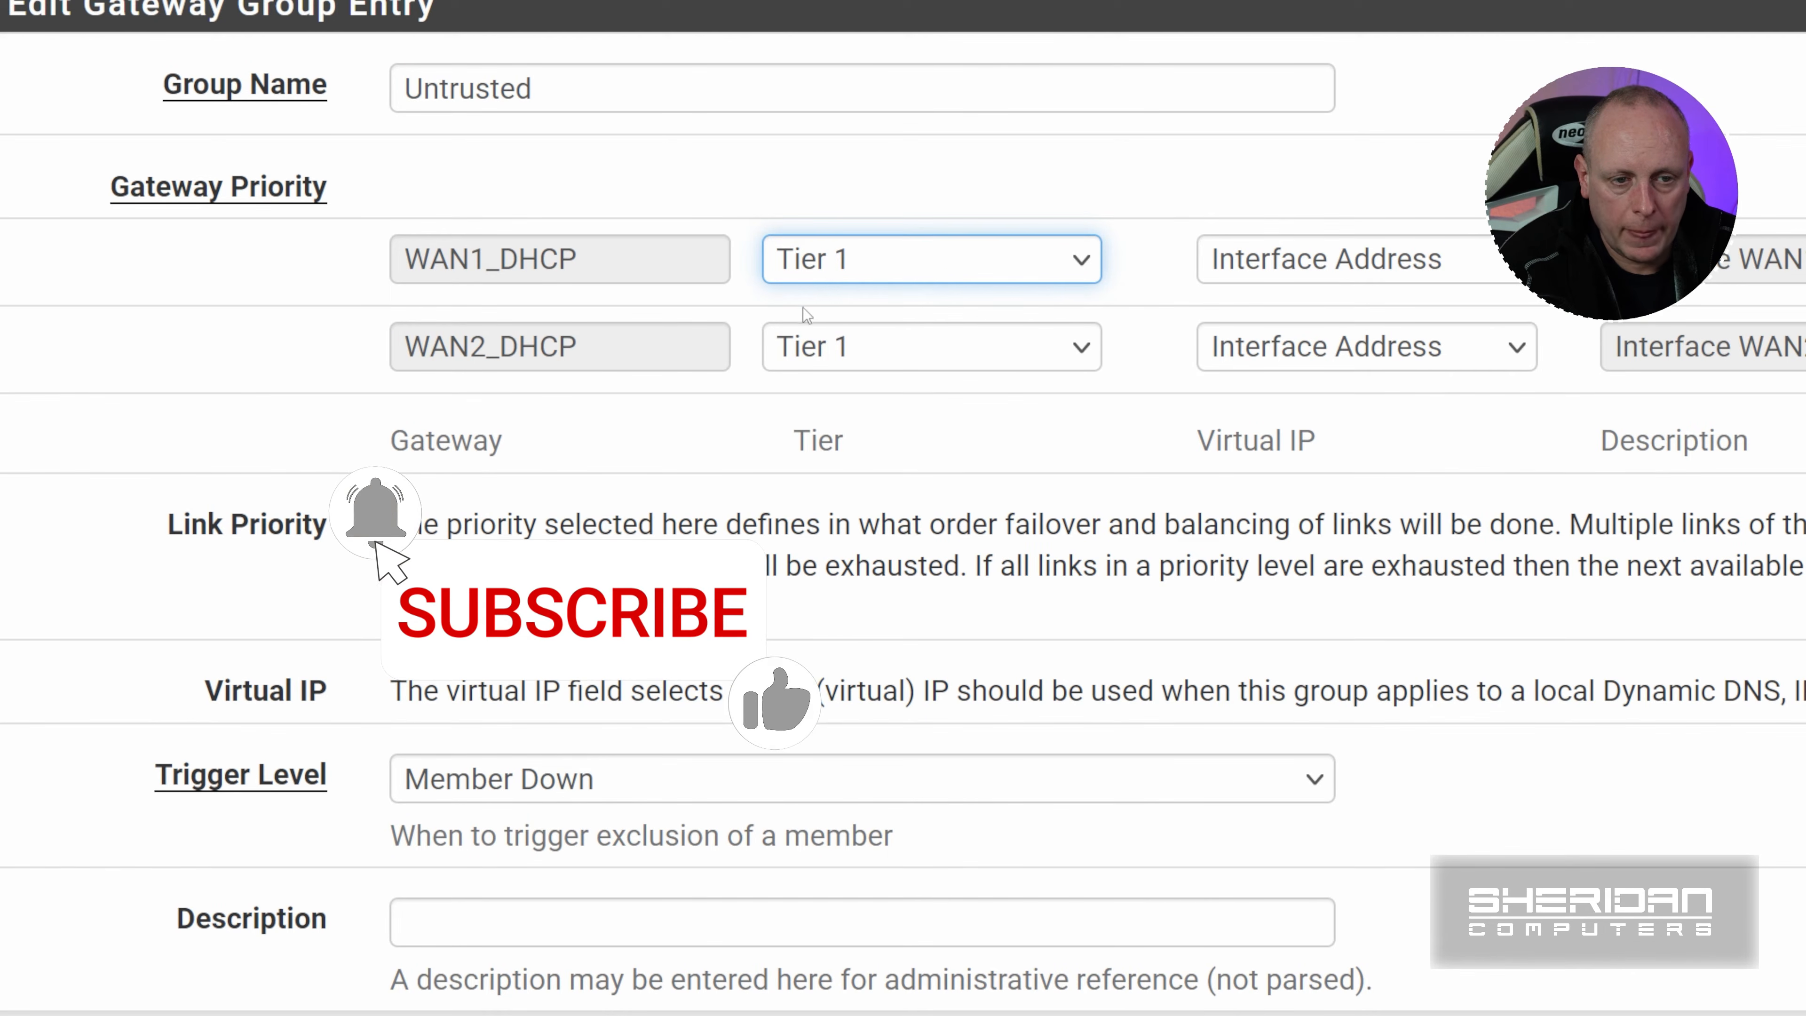
click(839, 350)
click(844, 515)
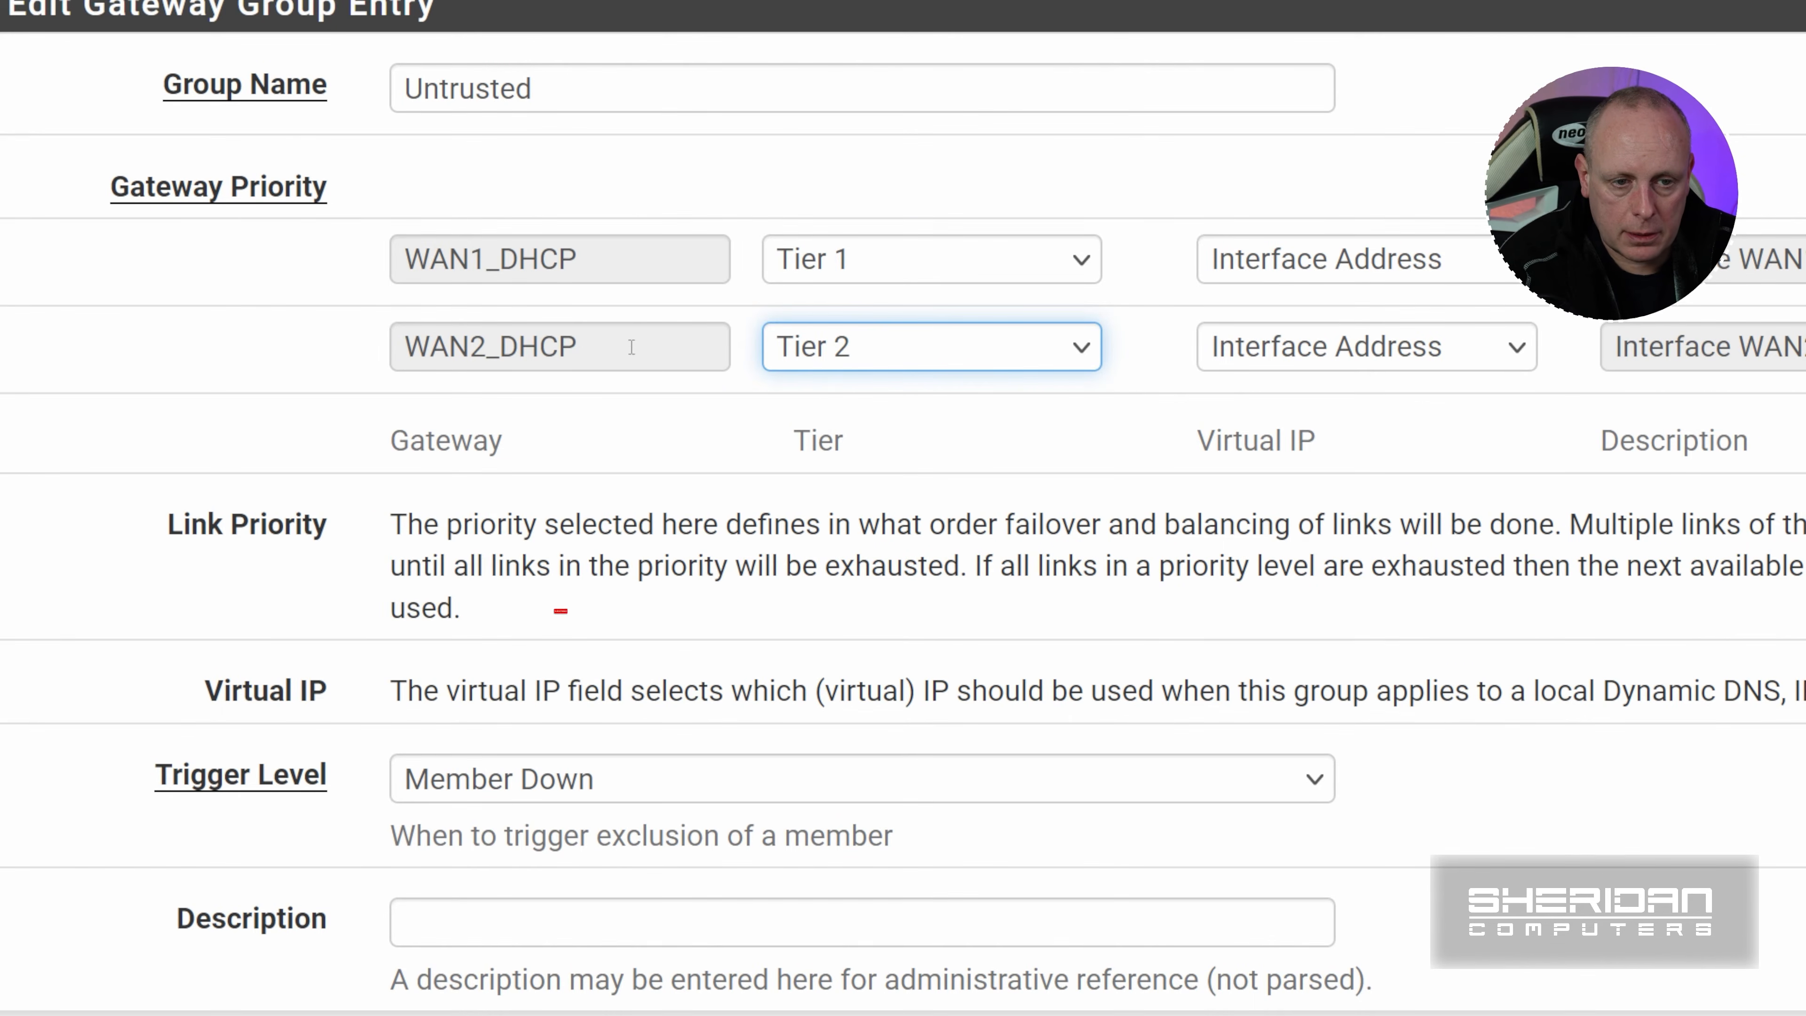
Try WAN2_DHCP on Tier 1 alongside WAN1_DHCP, and put it back on Tier 2
click(866, 356)
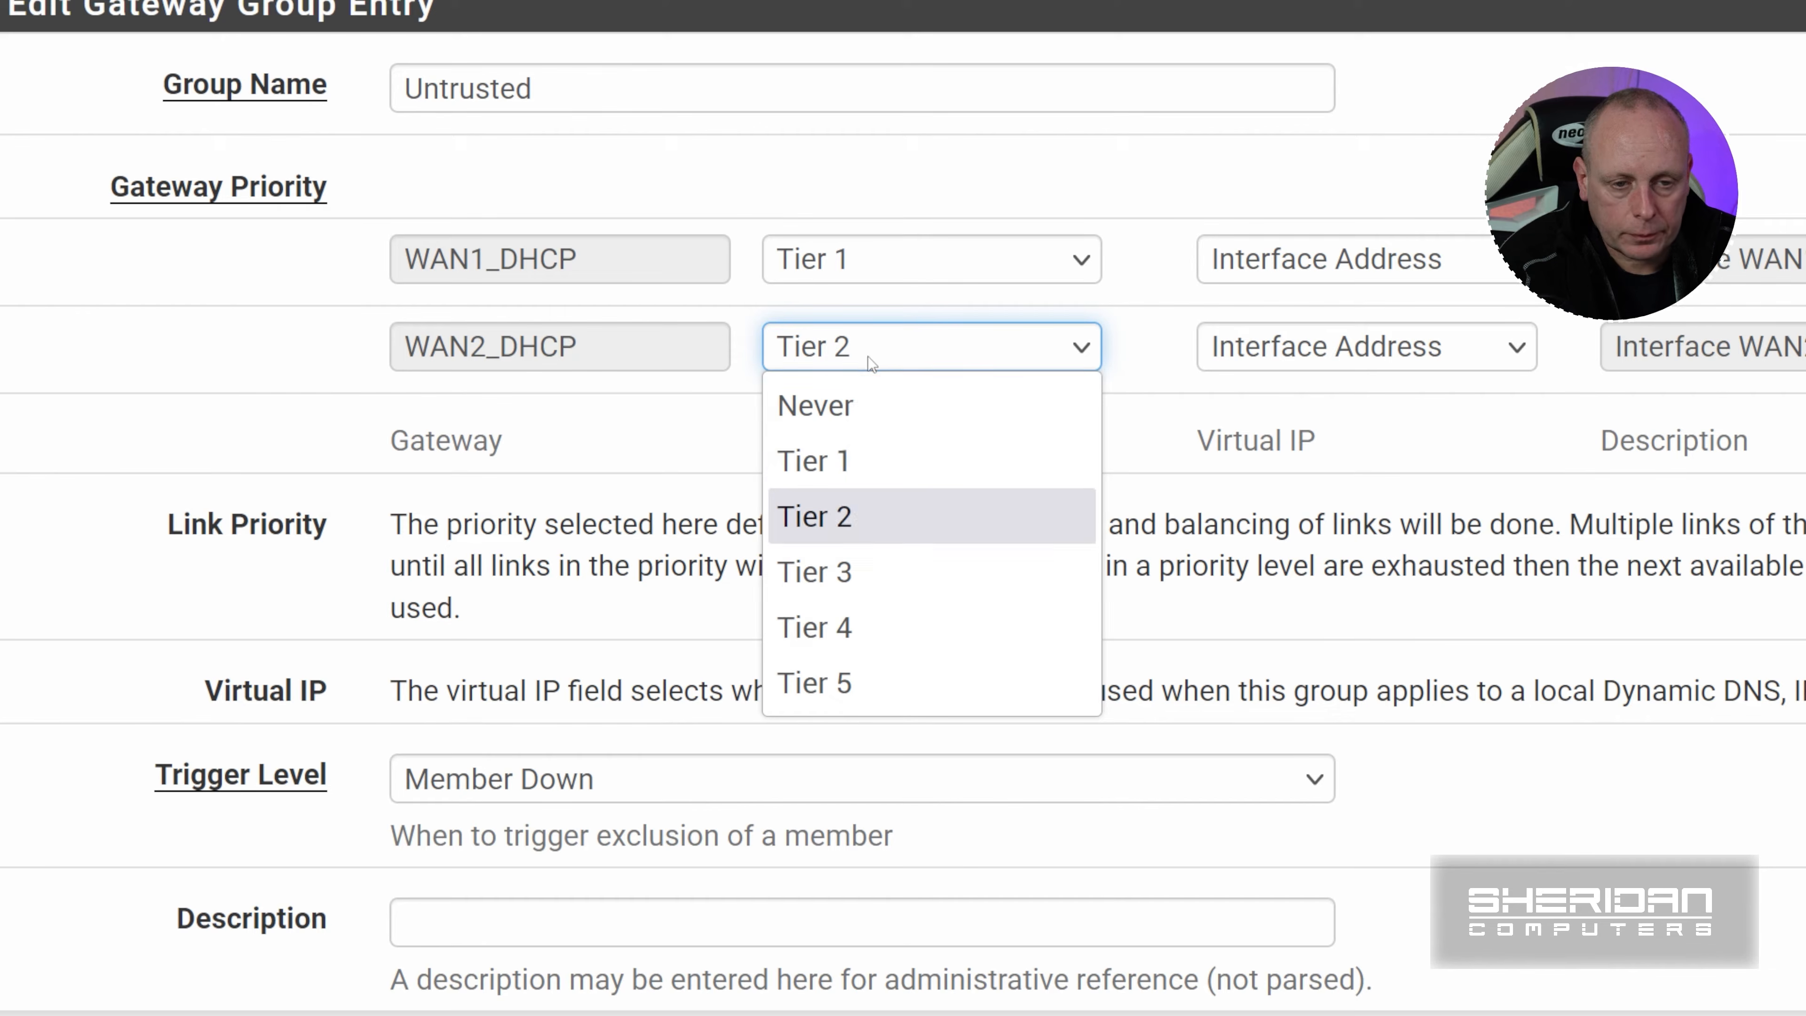
click(858, 459)
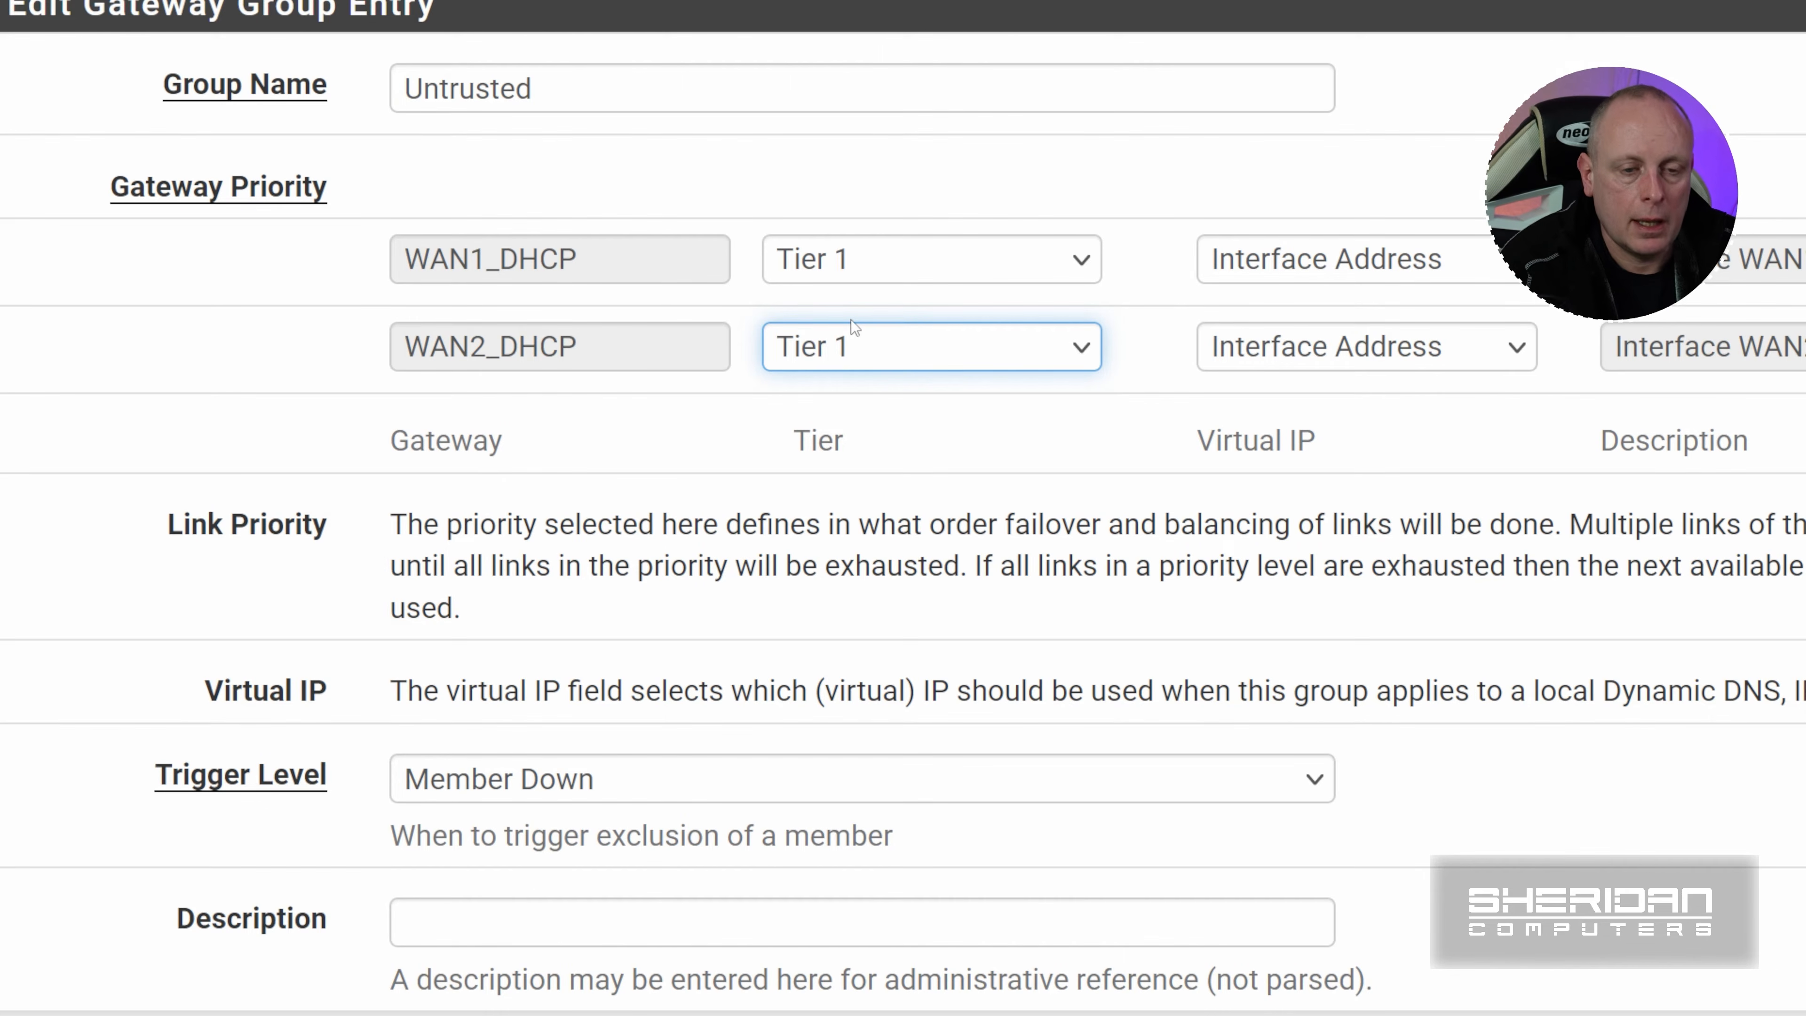
click(860, 349)
click(827, 513)
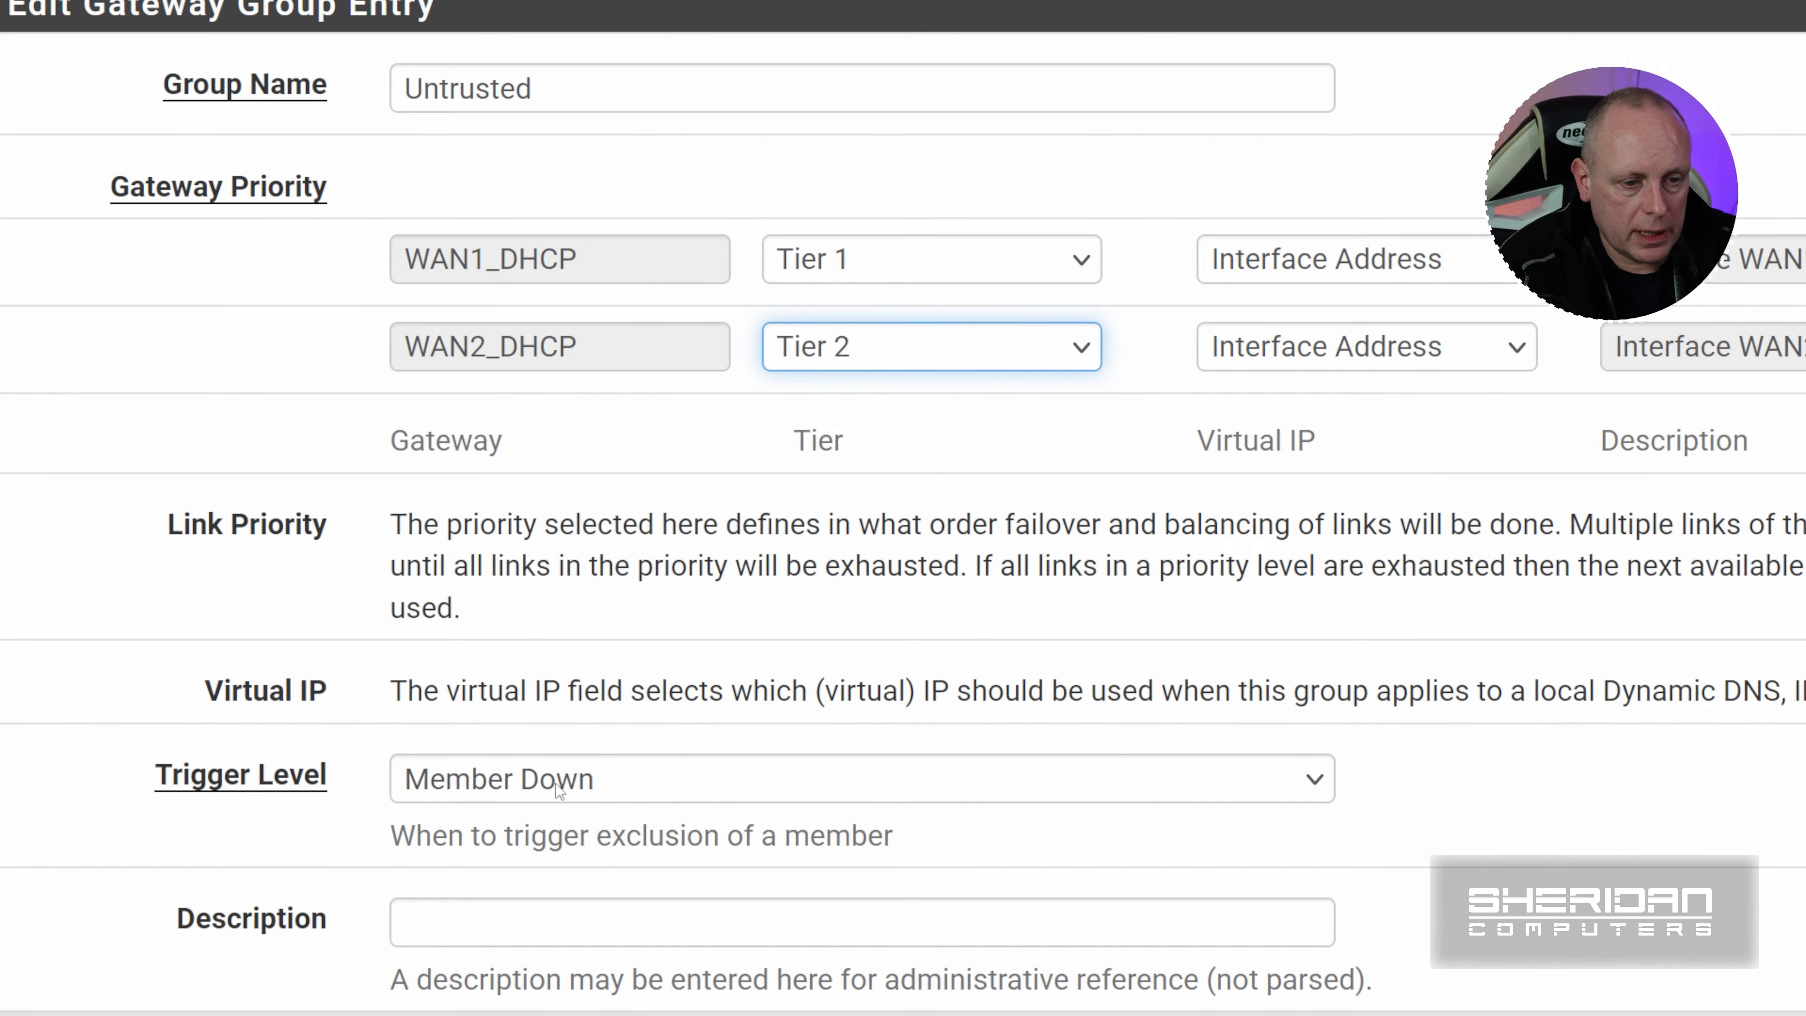
Set the group's trigger level to Packet Loss or High Latency and description to WAN Failover Group, then save and apply the group
click(572, 780)
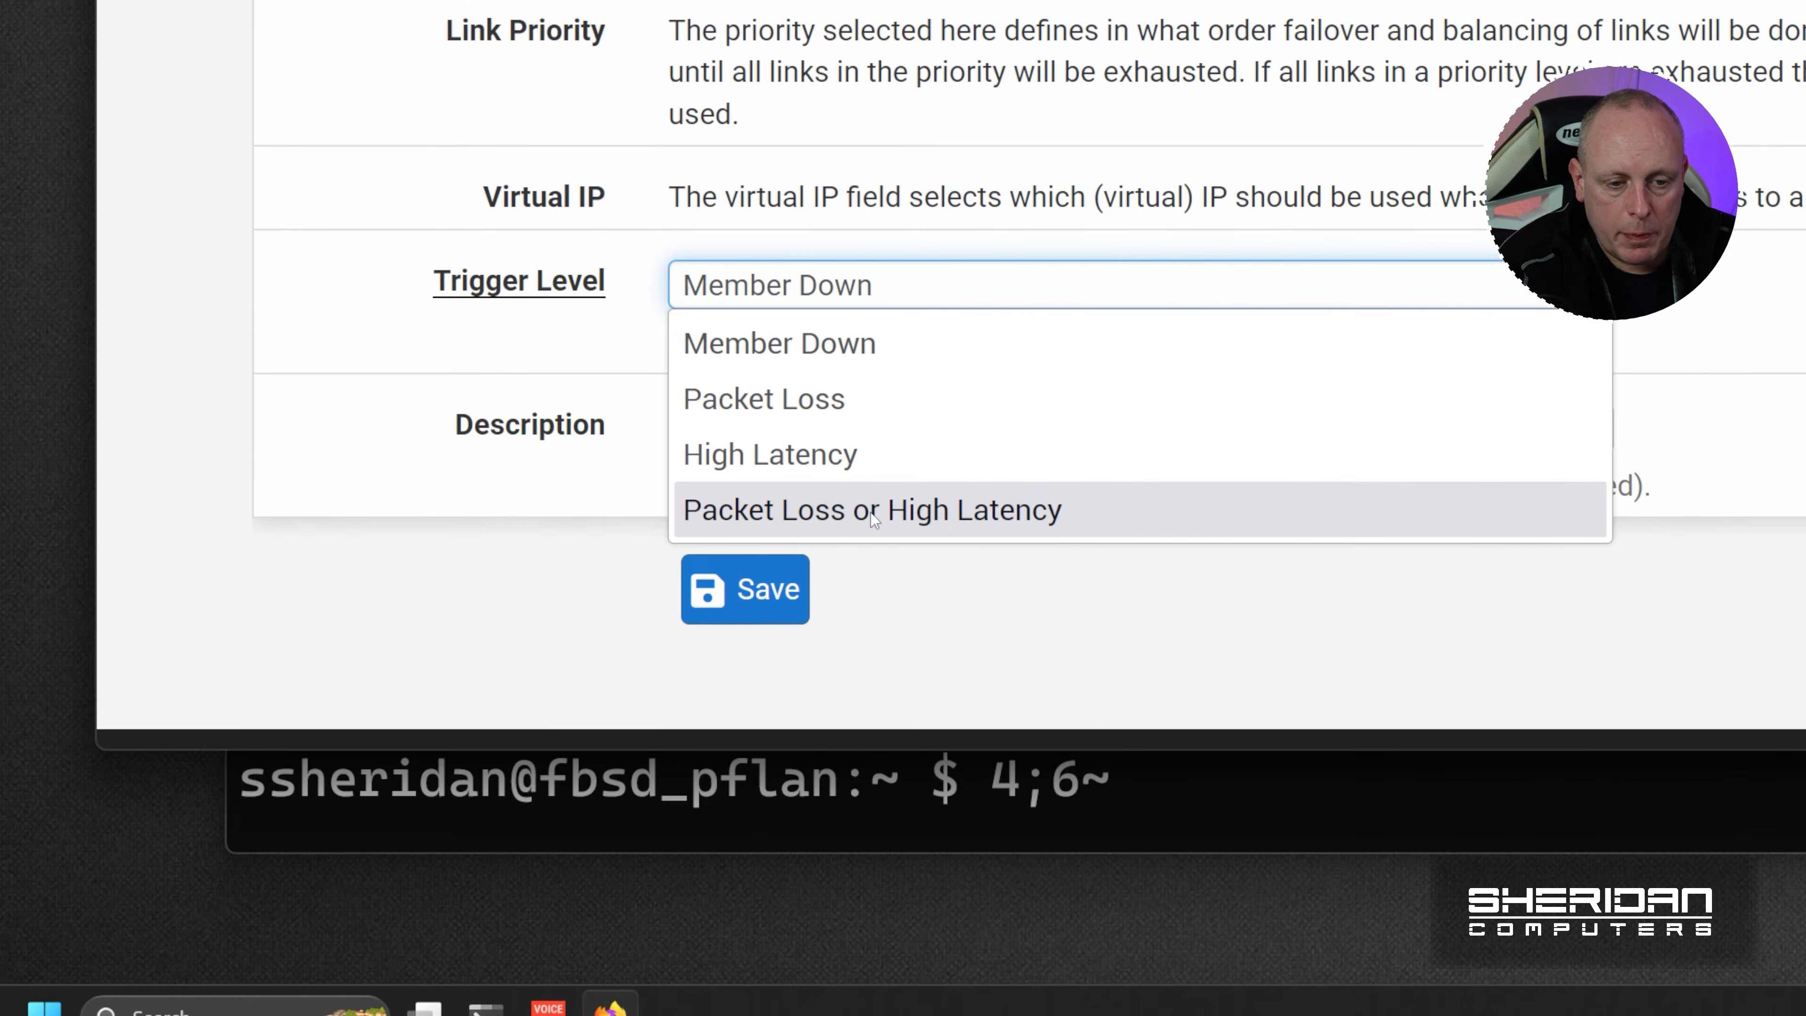
click(871, 512)
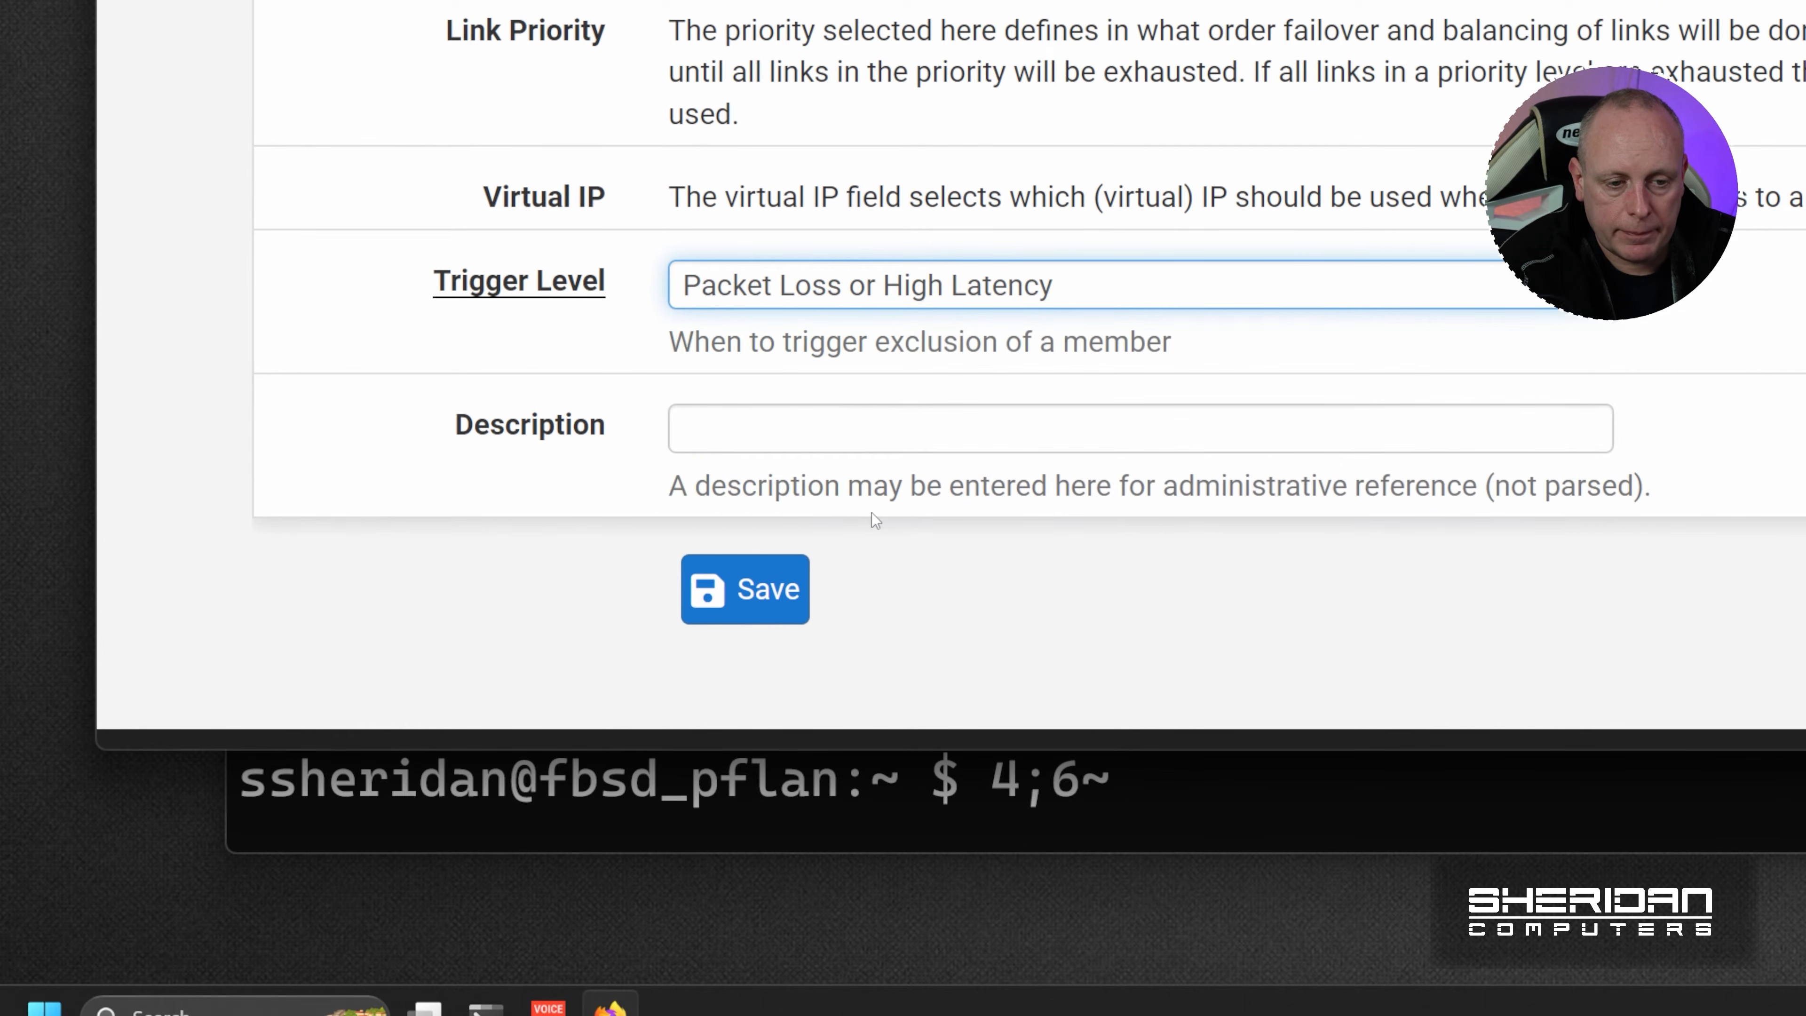
click(863, 418)
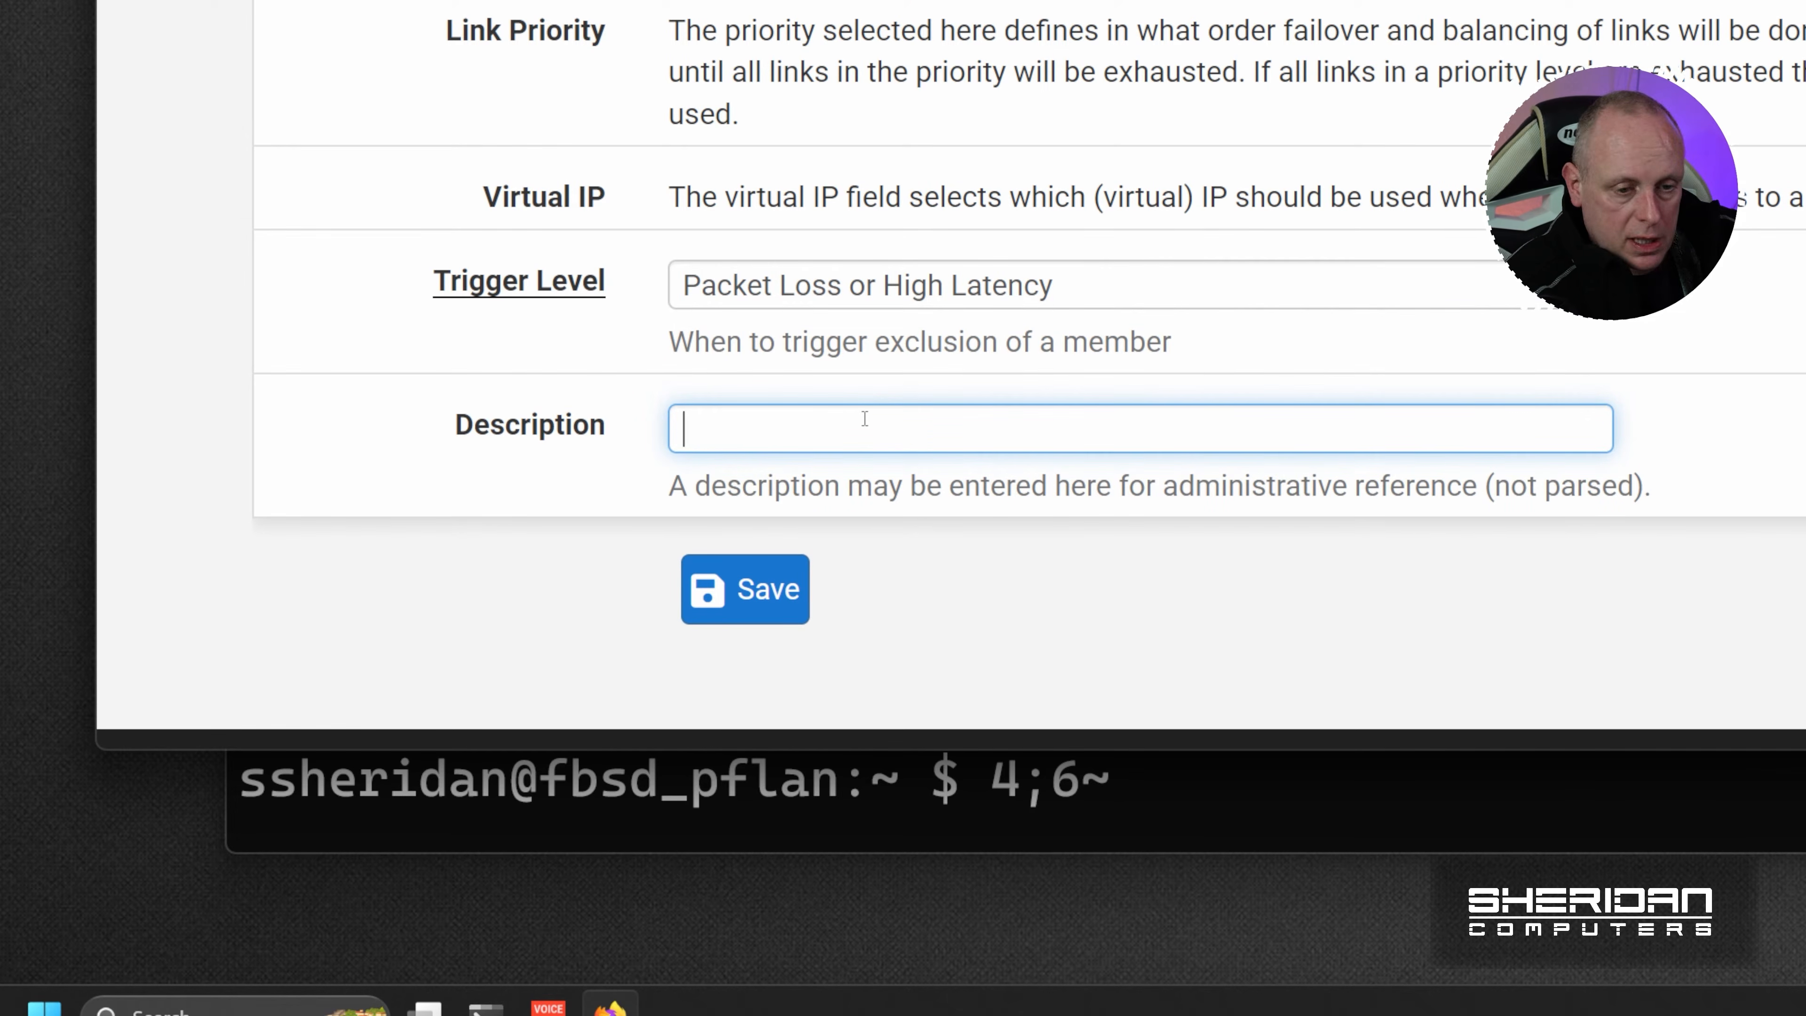
text(WAN)
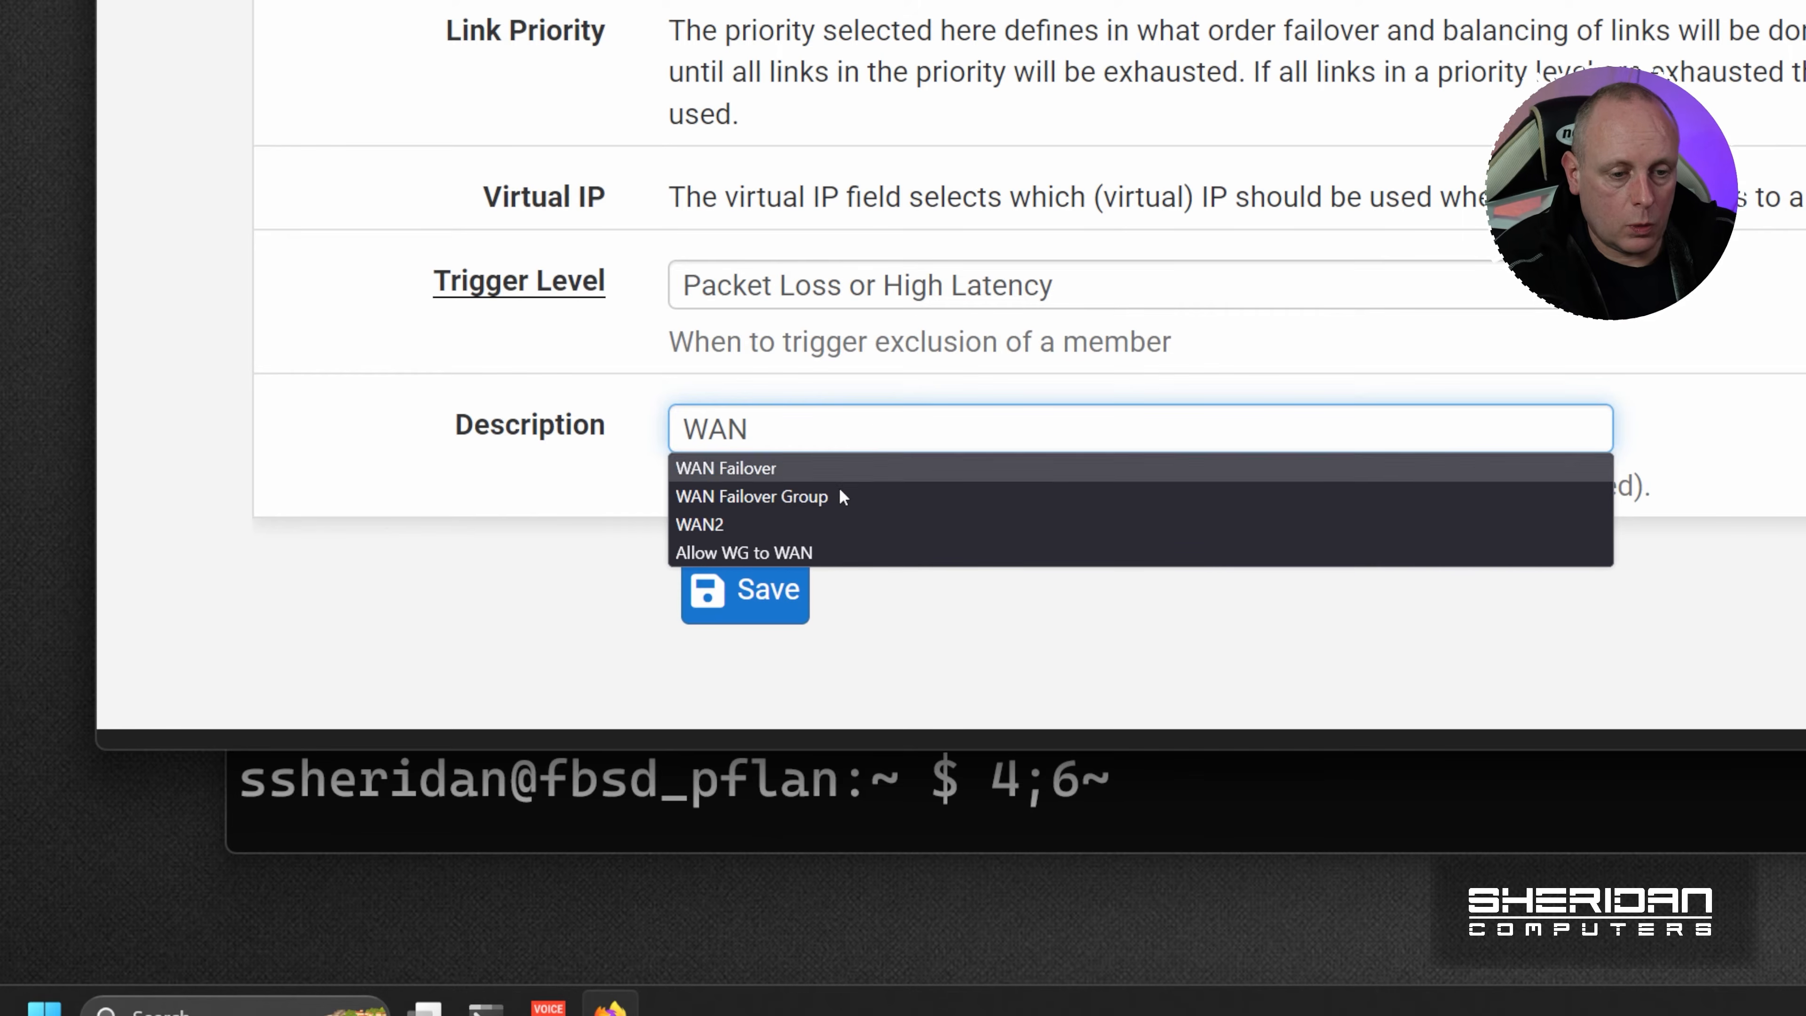
click(842, 499)
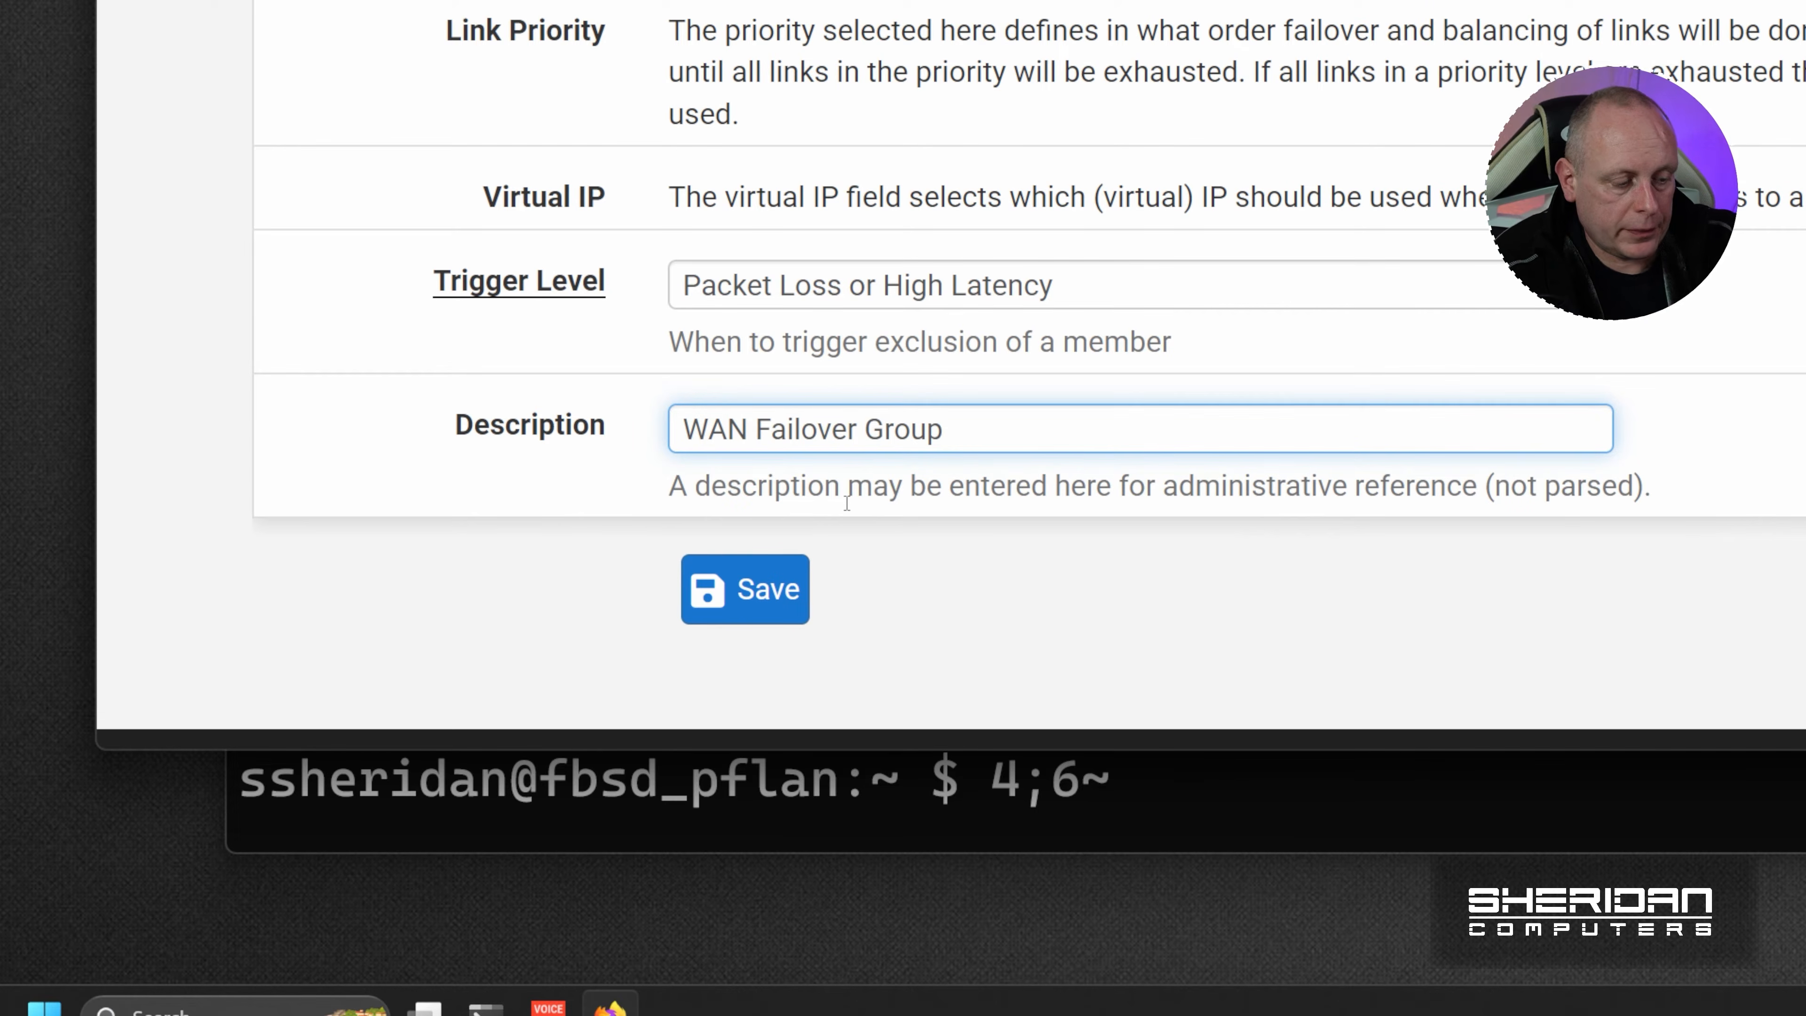
click(737, 594)
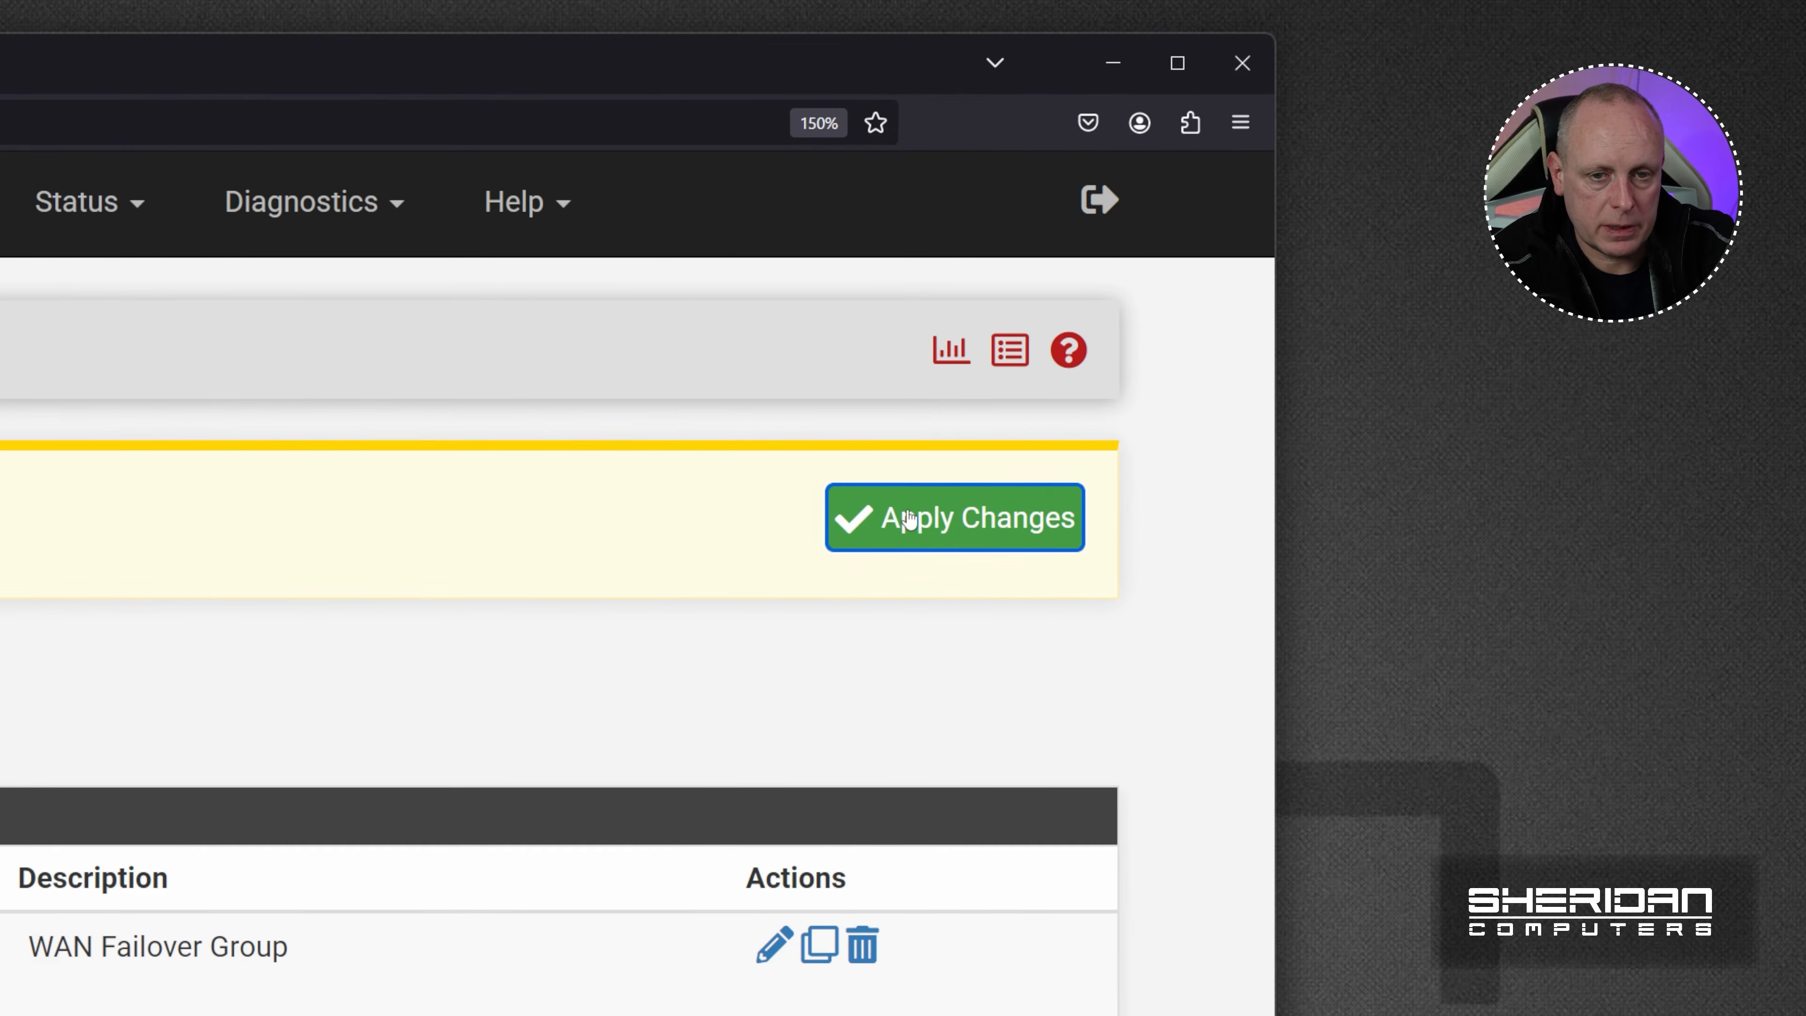
click(910, 517)
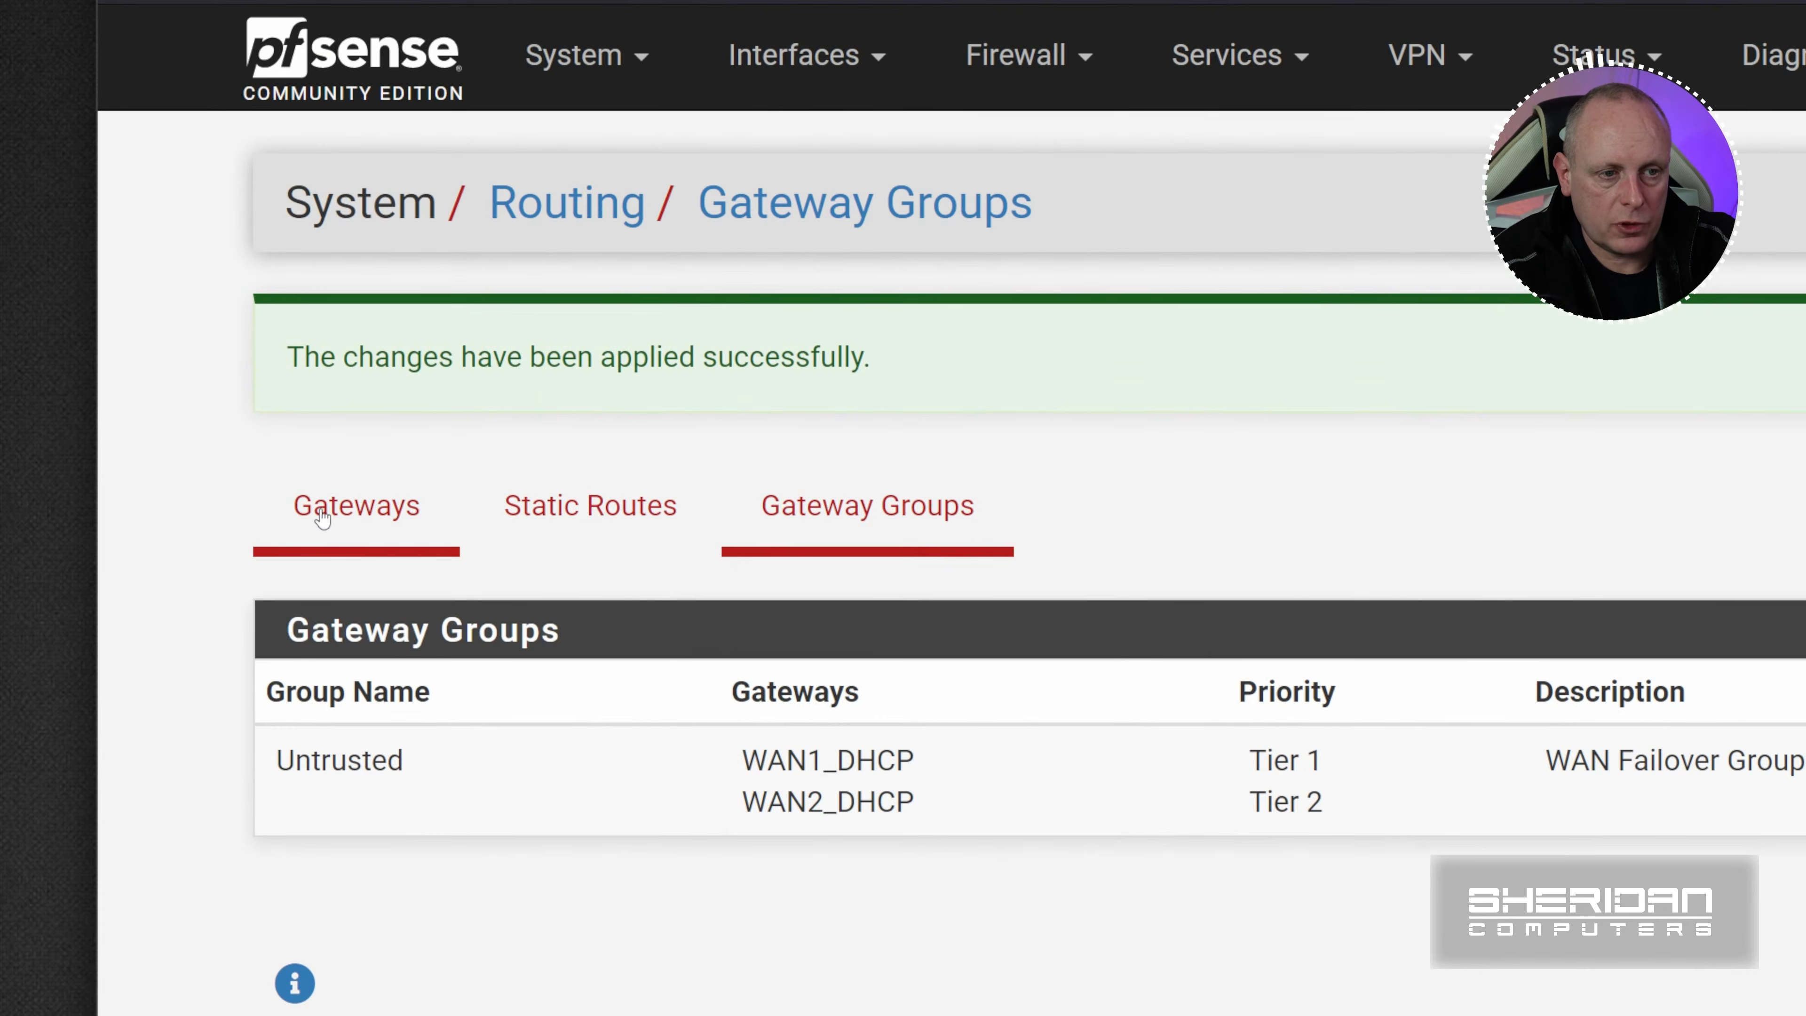
Set the default IPv4 gateway to Untrusted (WAN Failover Group), then save and apply the gateway changes
click(161, 340)
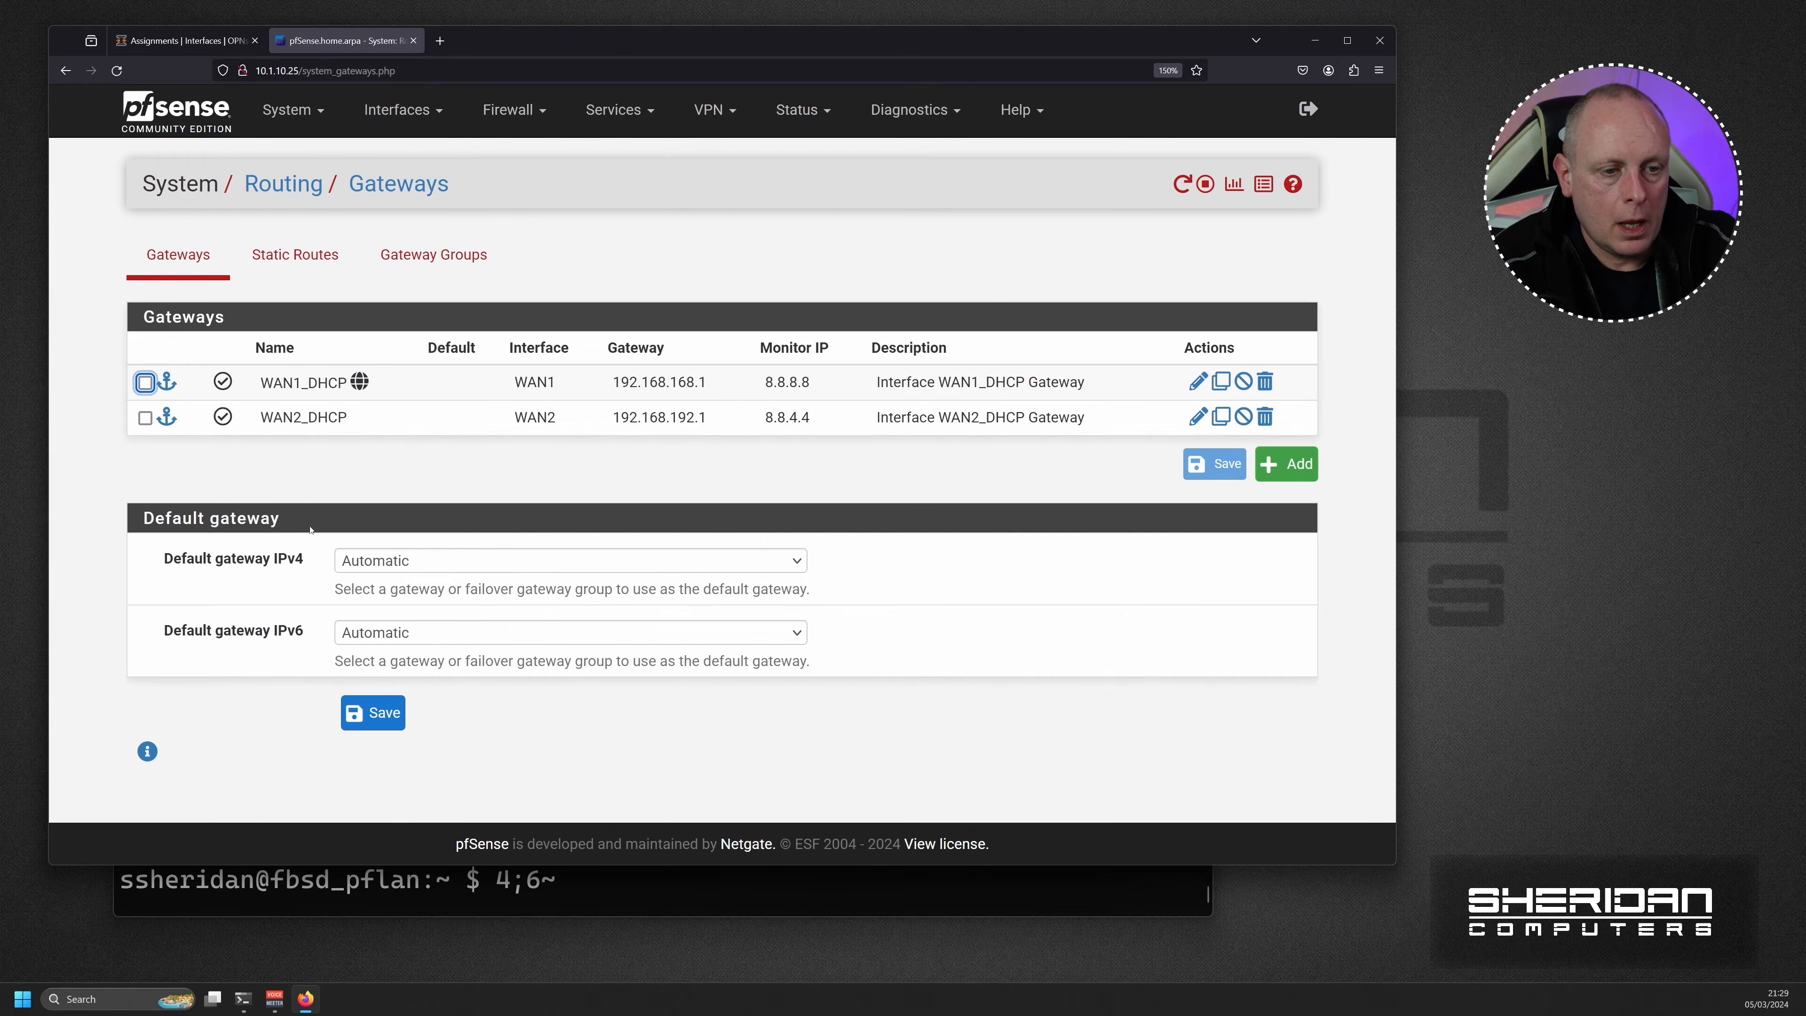
click(396, 568)
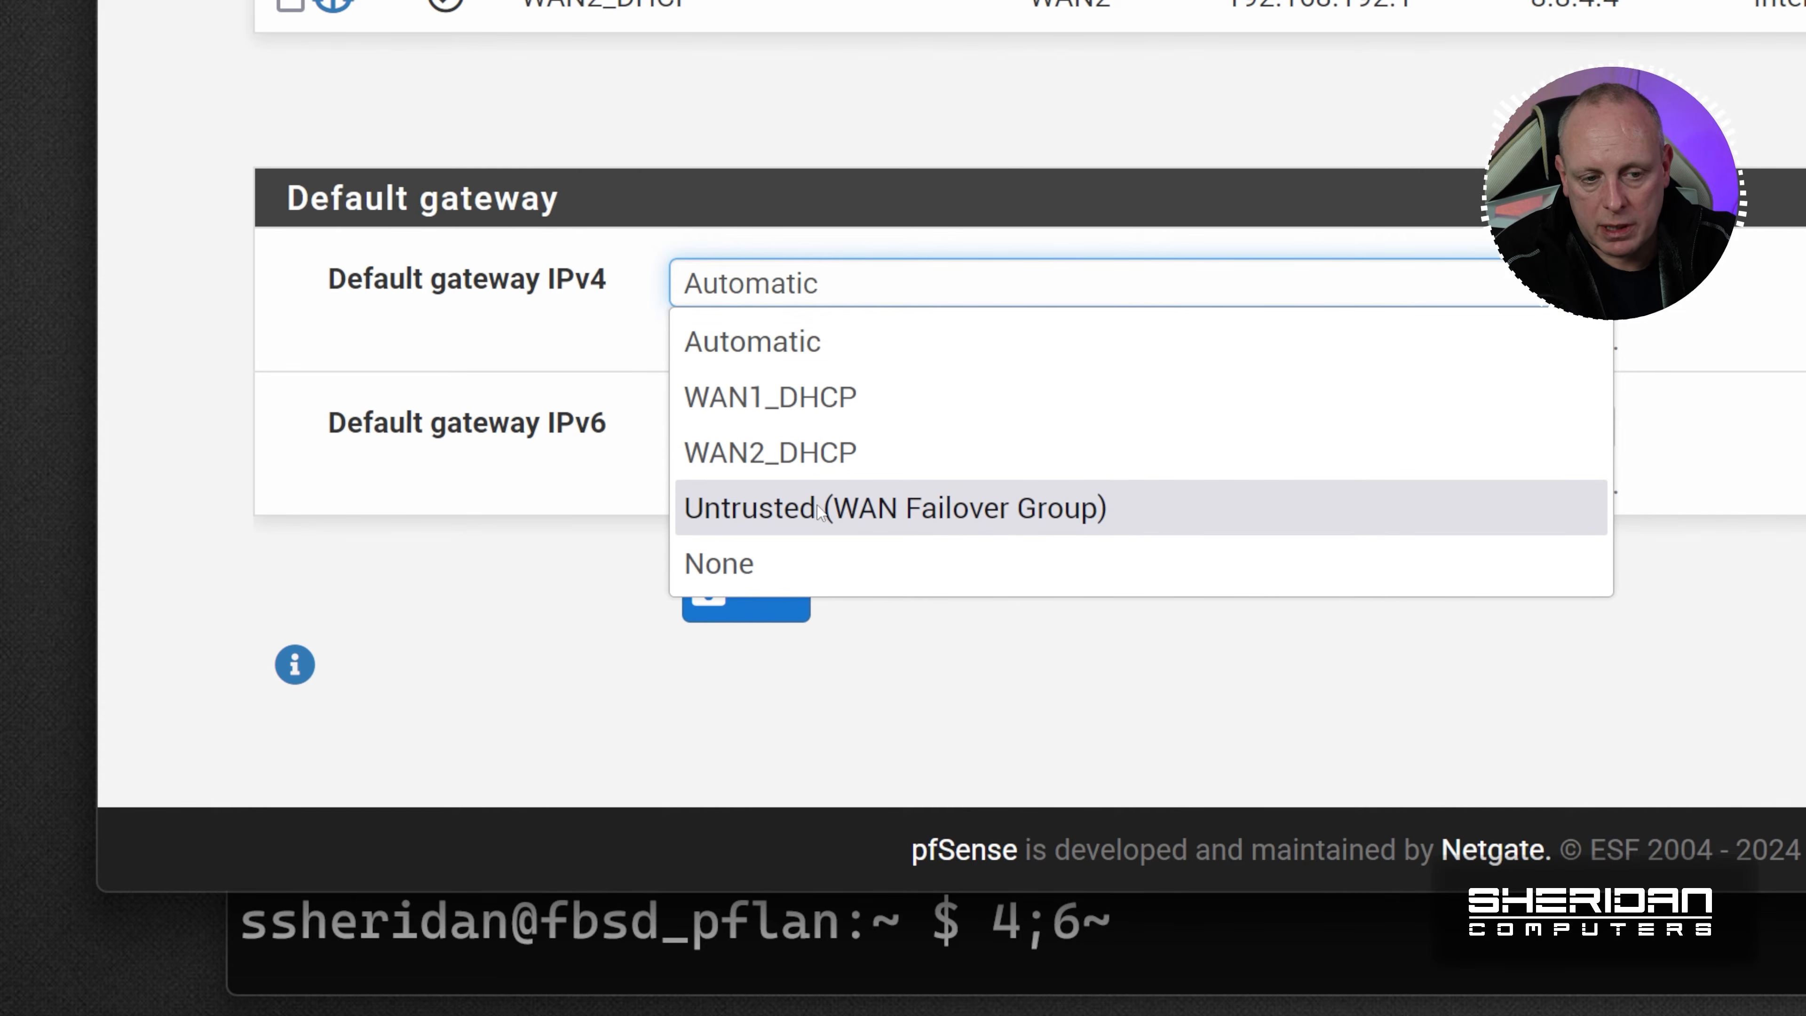
click(790, 507)
click(779, 589)
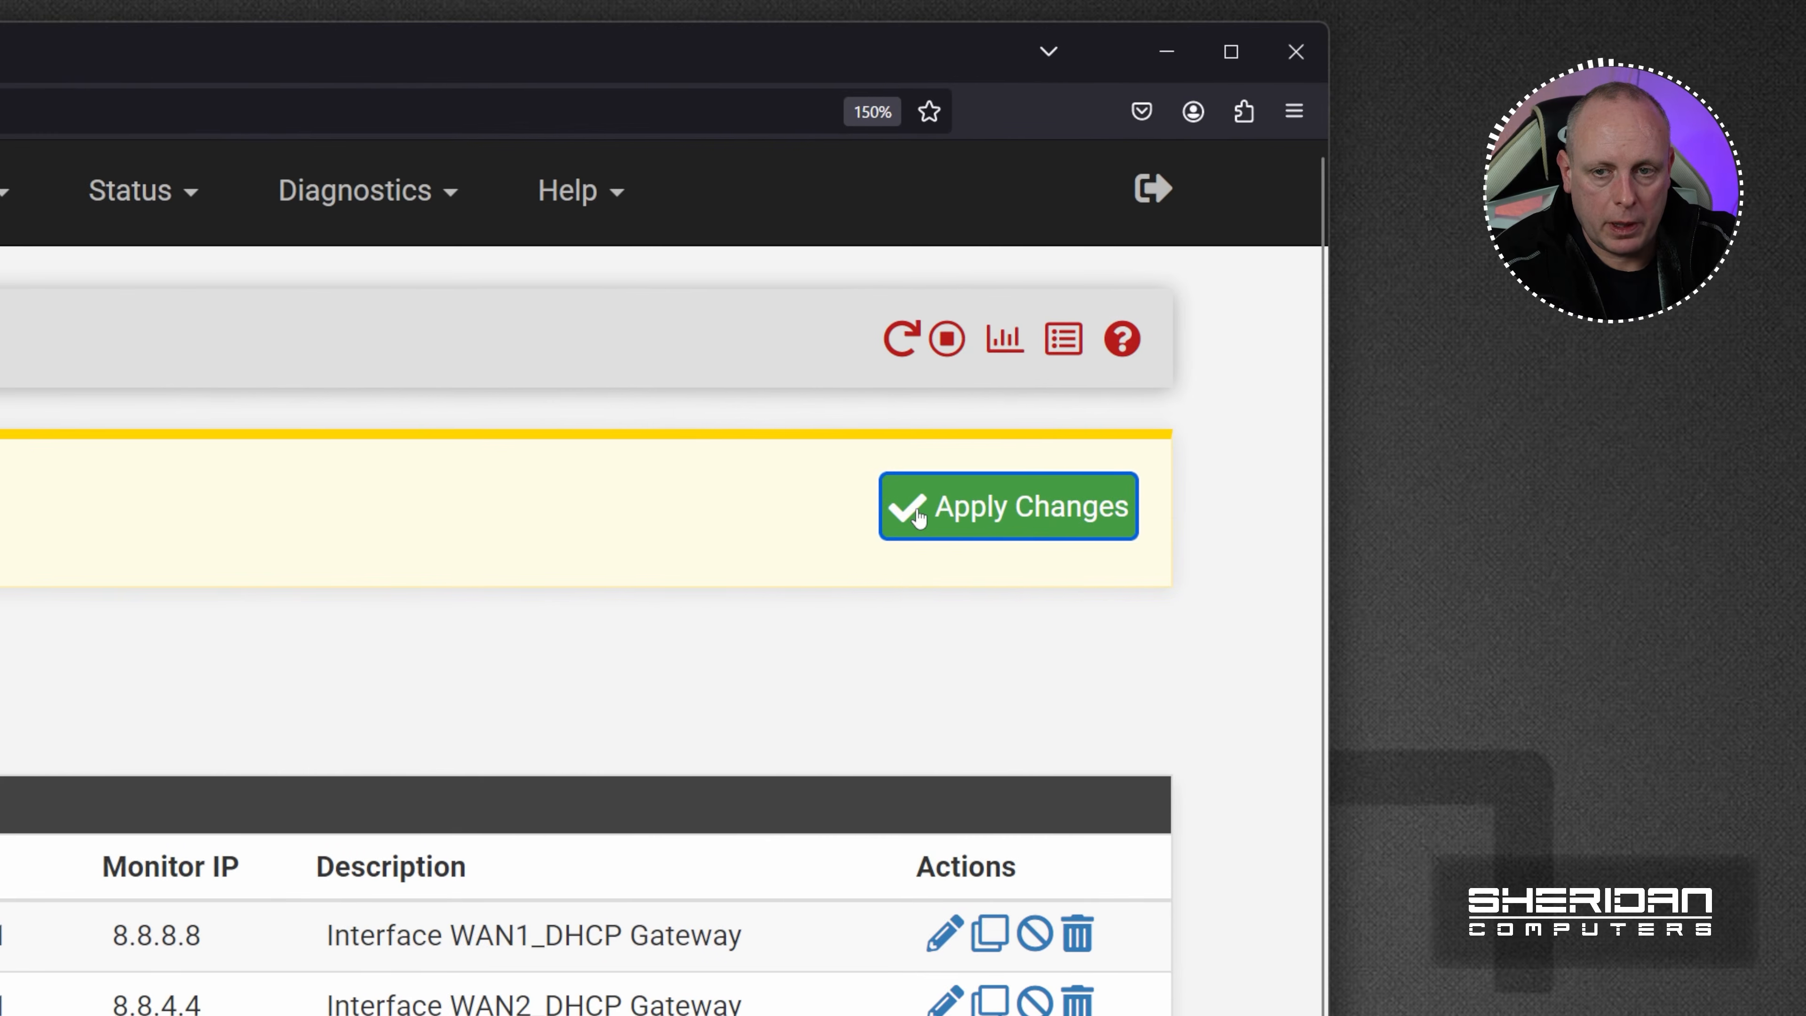
click(906, 511)
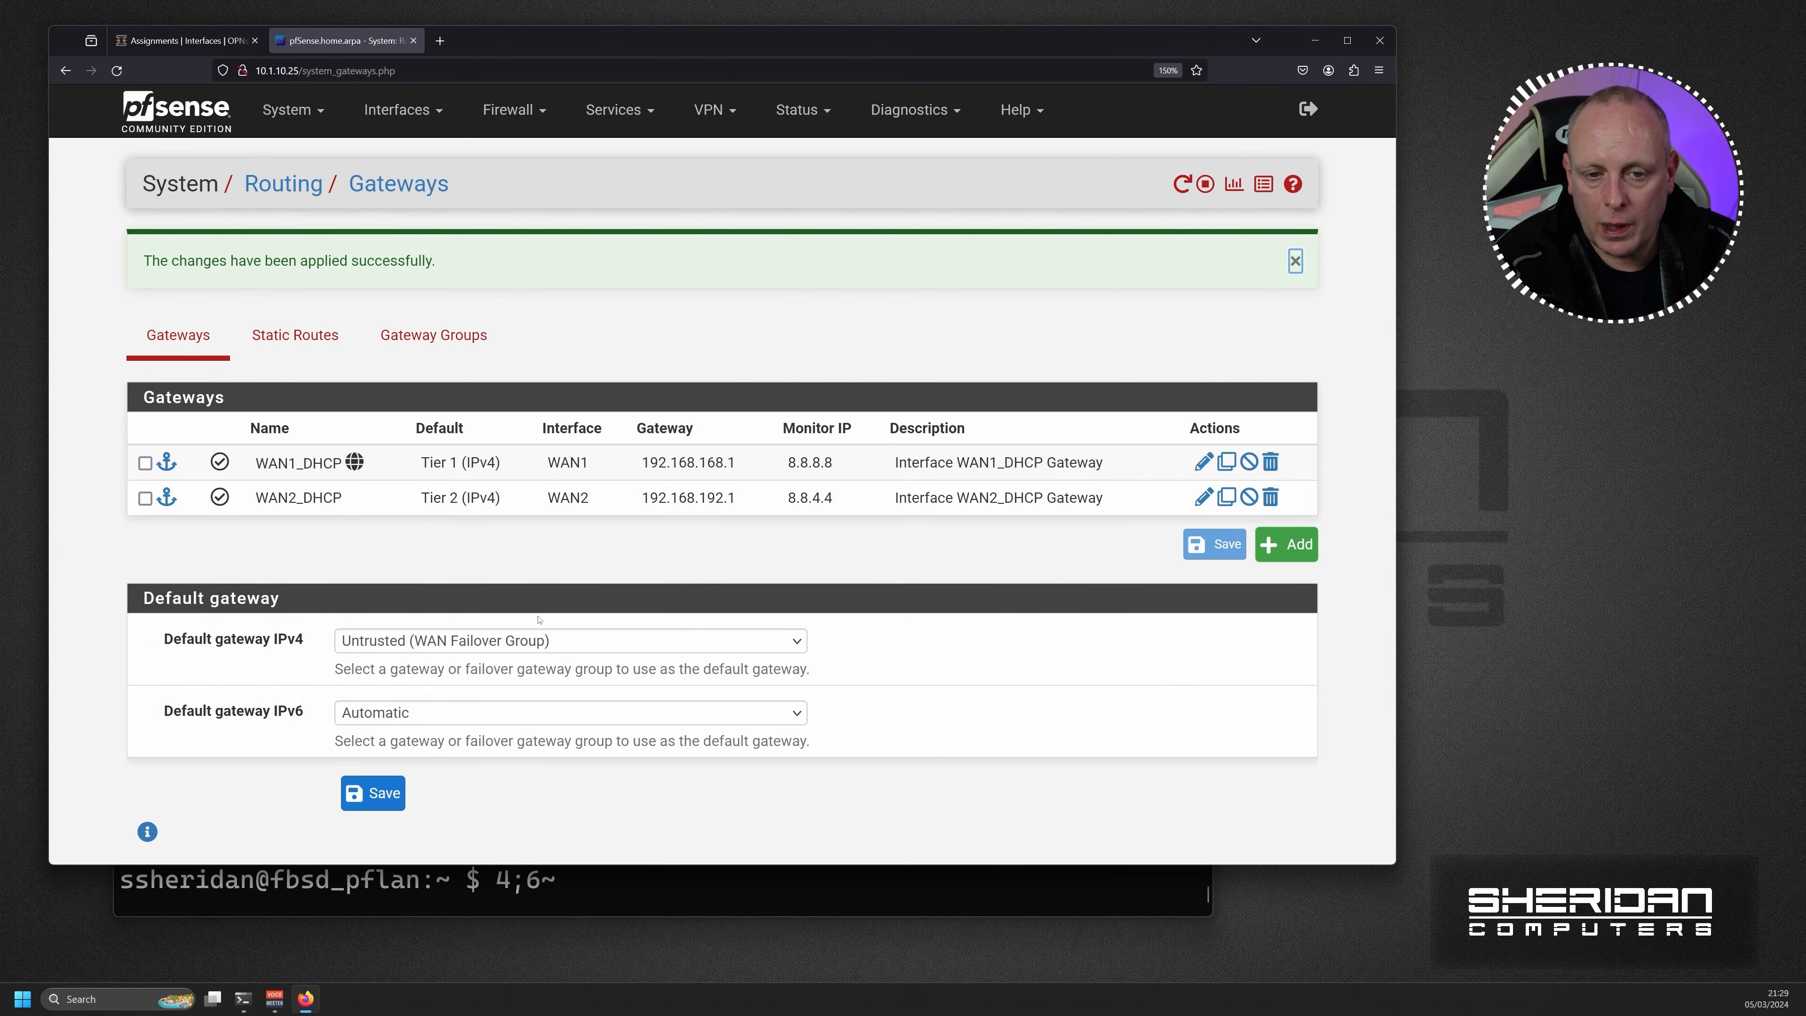
Reselect Untrusted (WAN Failover Group) as the default IPv4 gateway, and save and apply the configuration again
click(538, 642)
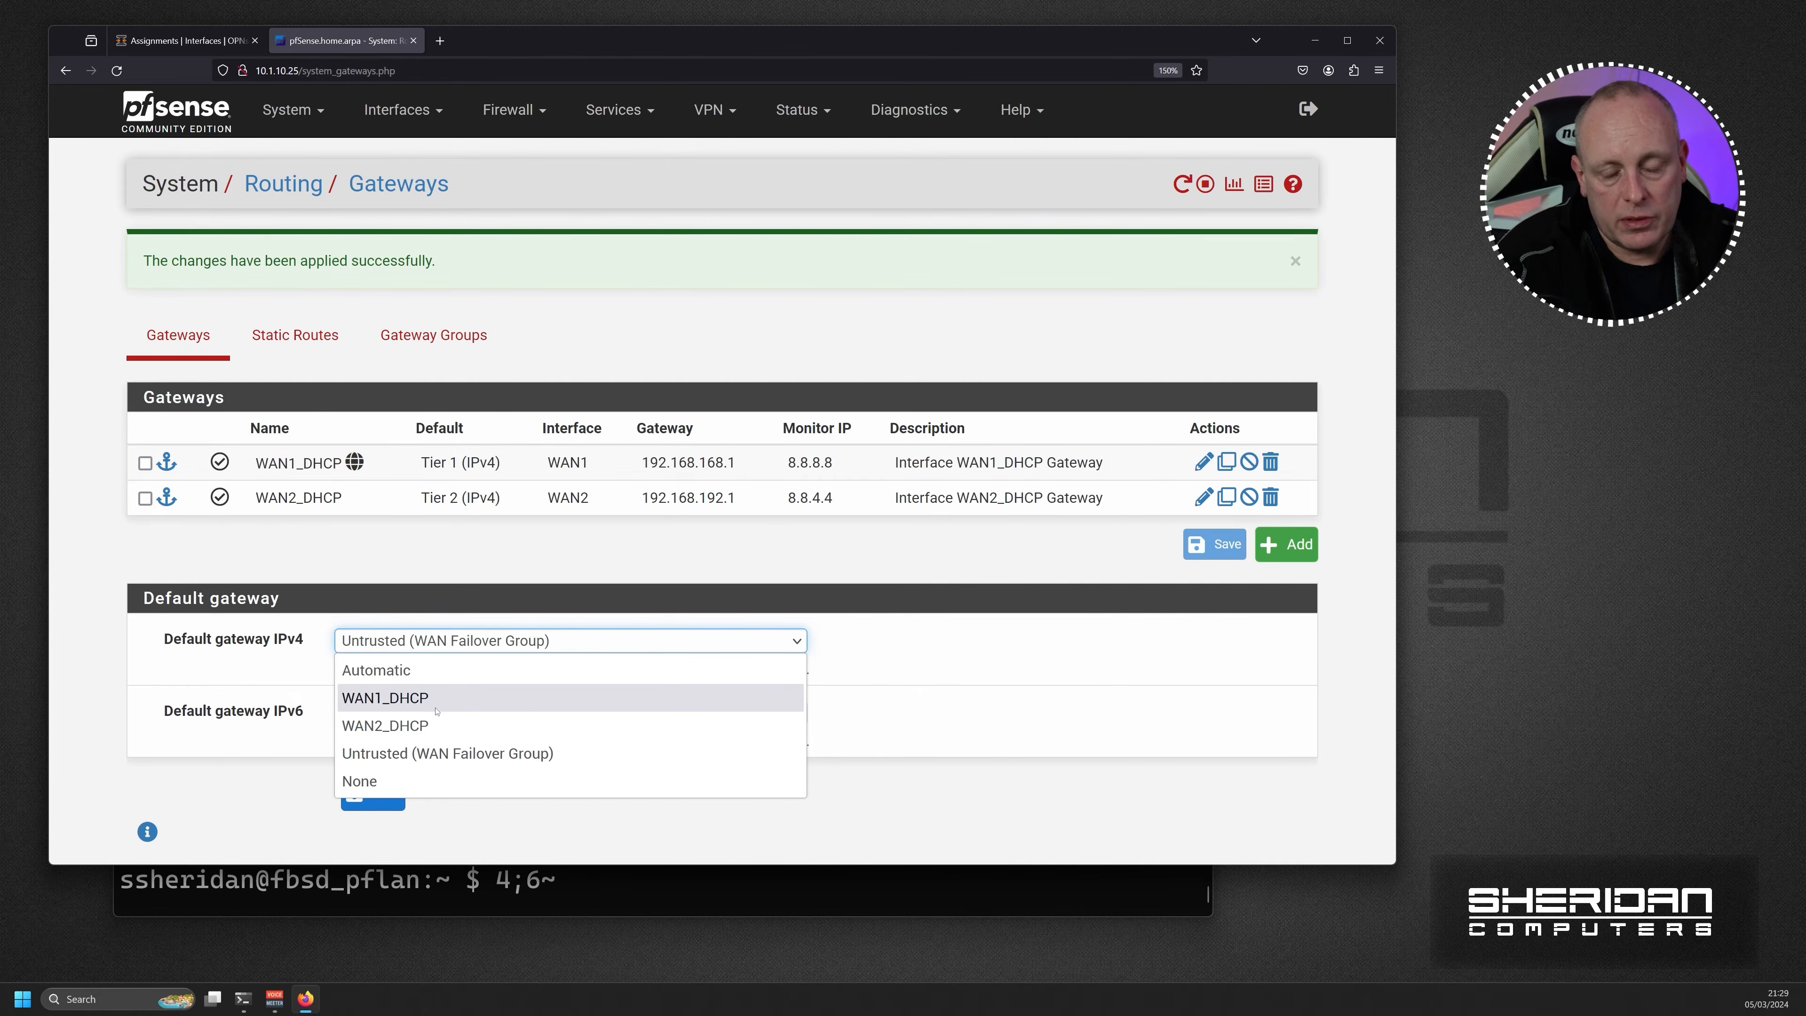
click(431, 753)
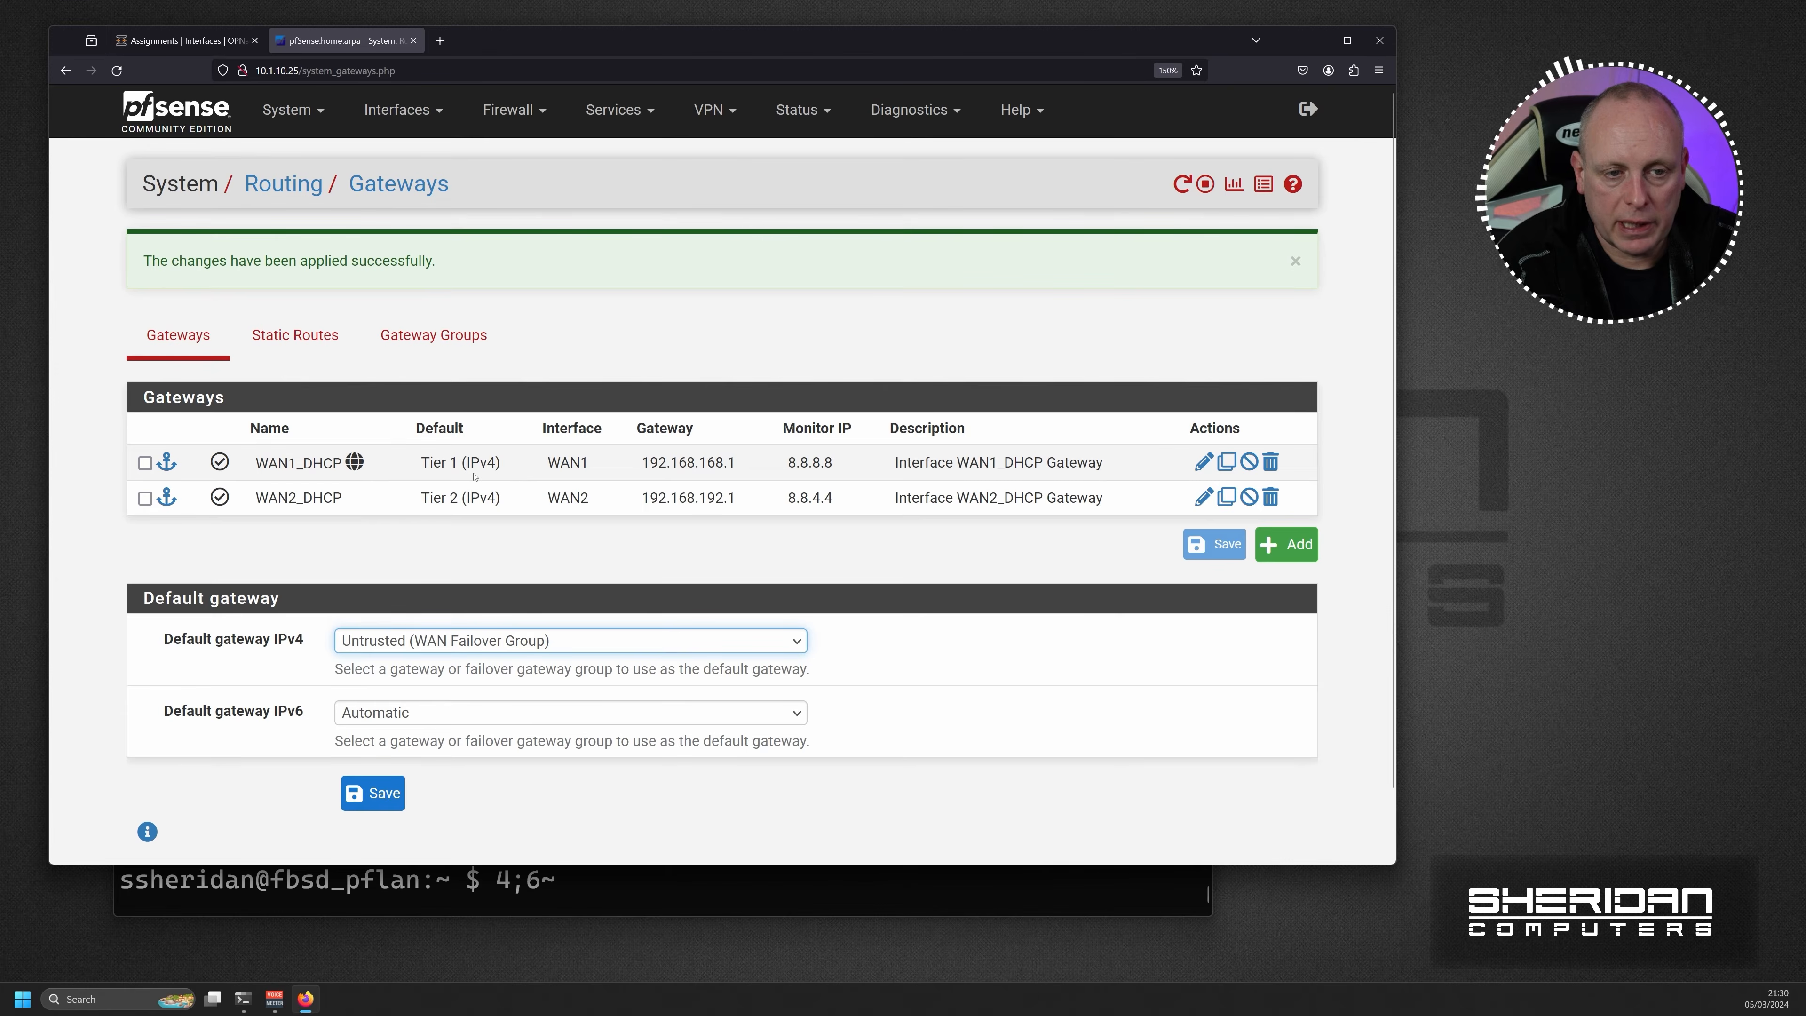
key(Tab)
key(Return)
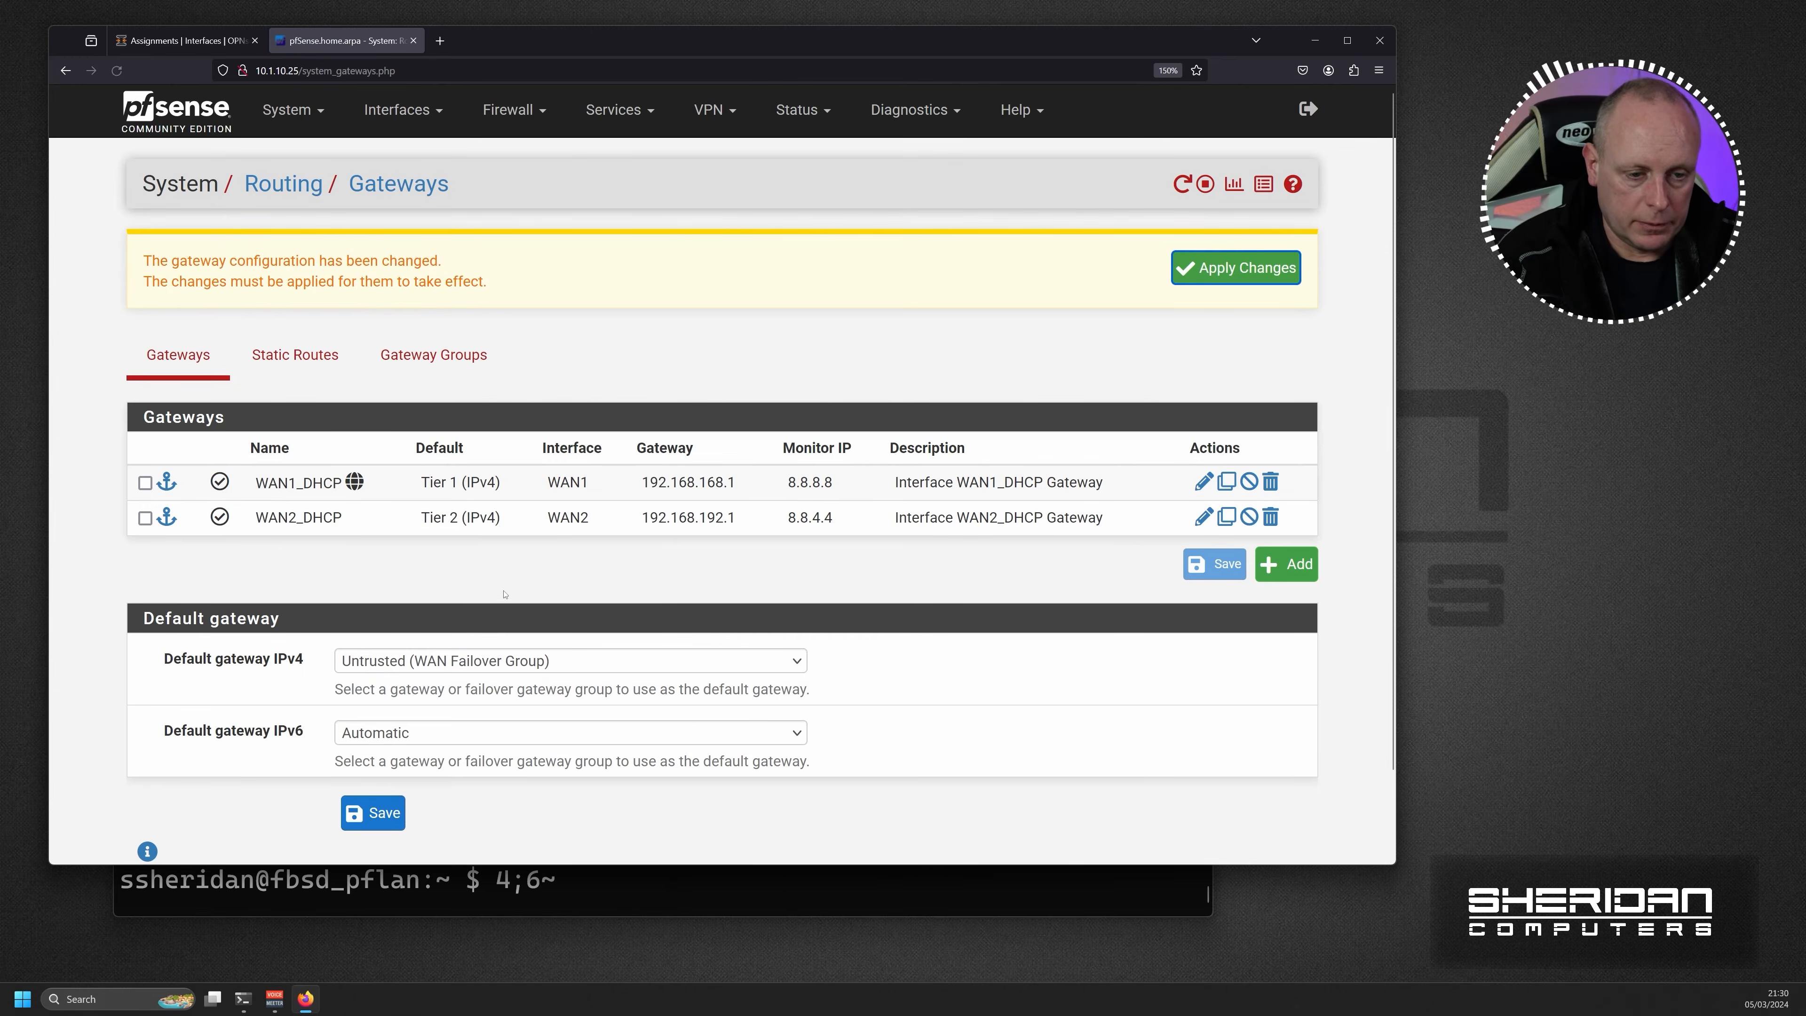
click(1229, 280)
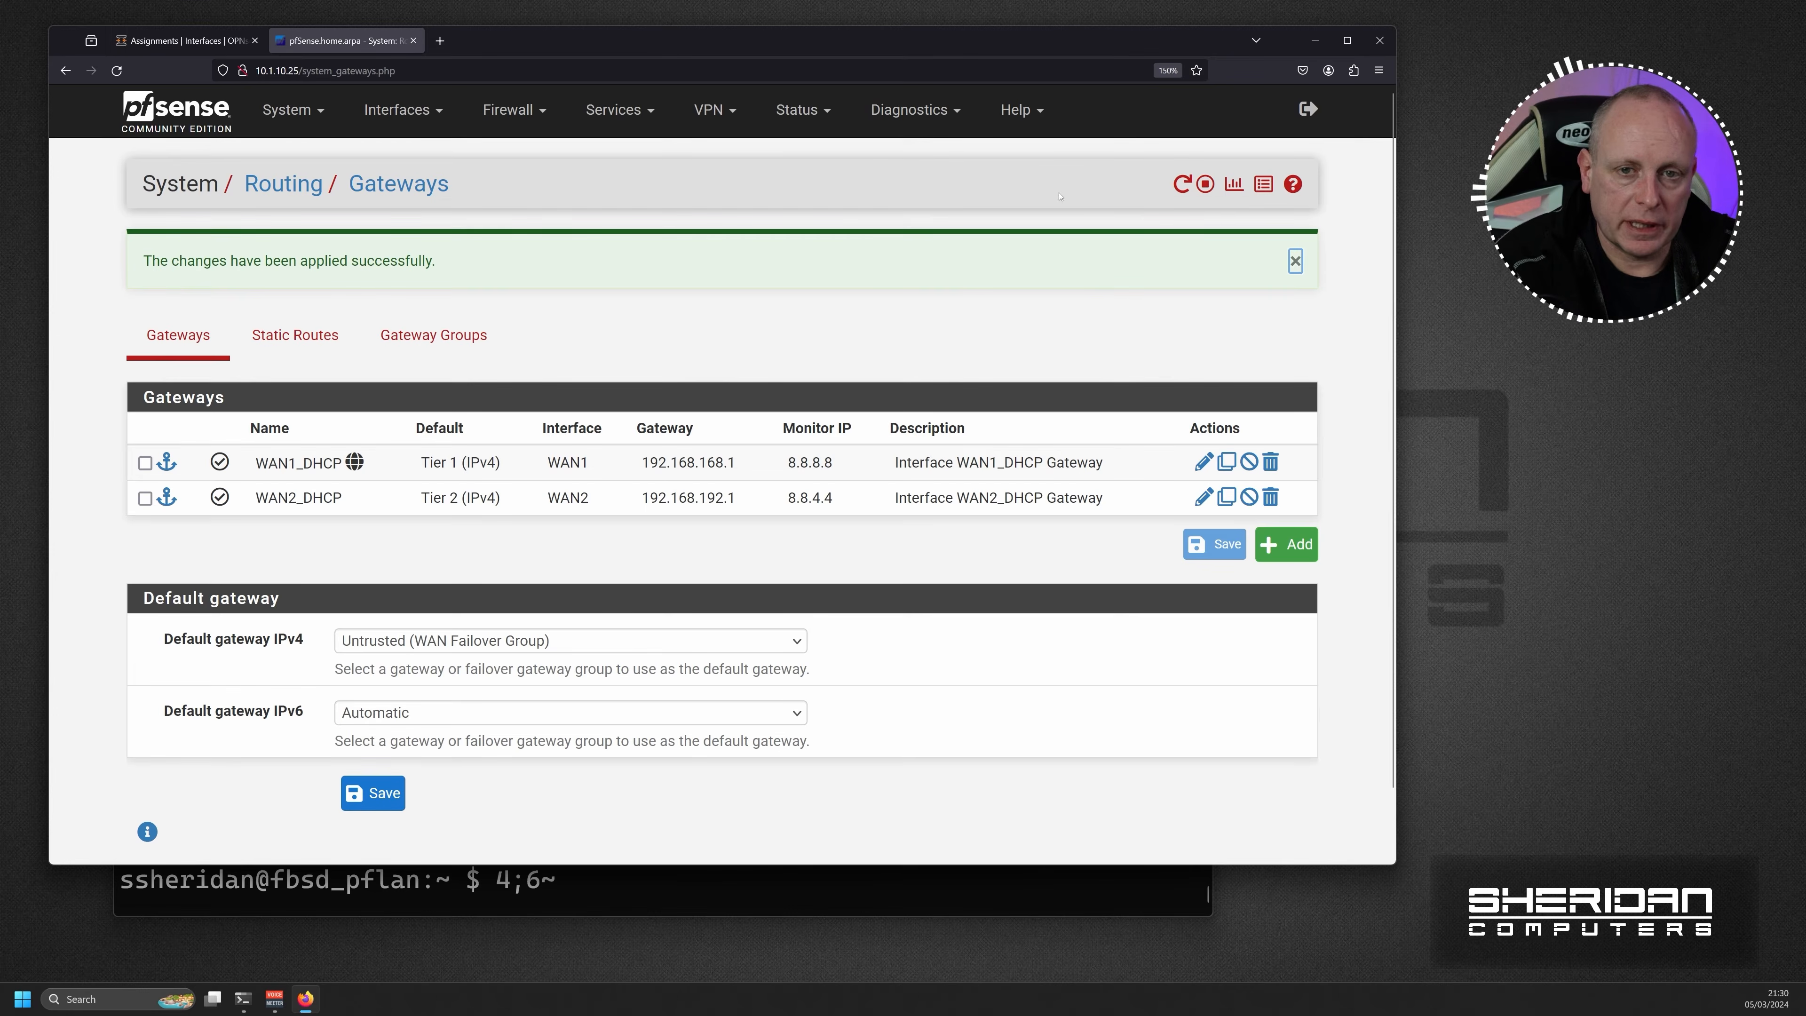
Open the dashboard and check the status of both WAN gateways and which one is the default
click(809, 114)
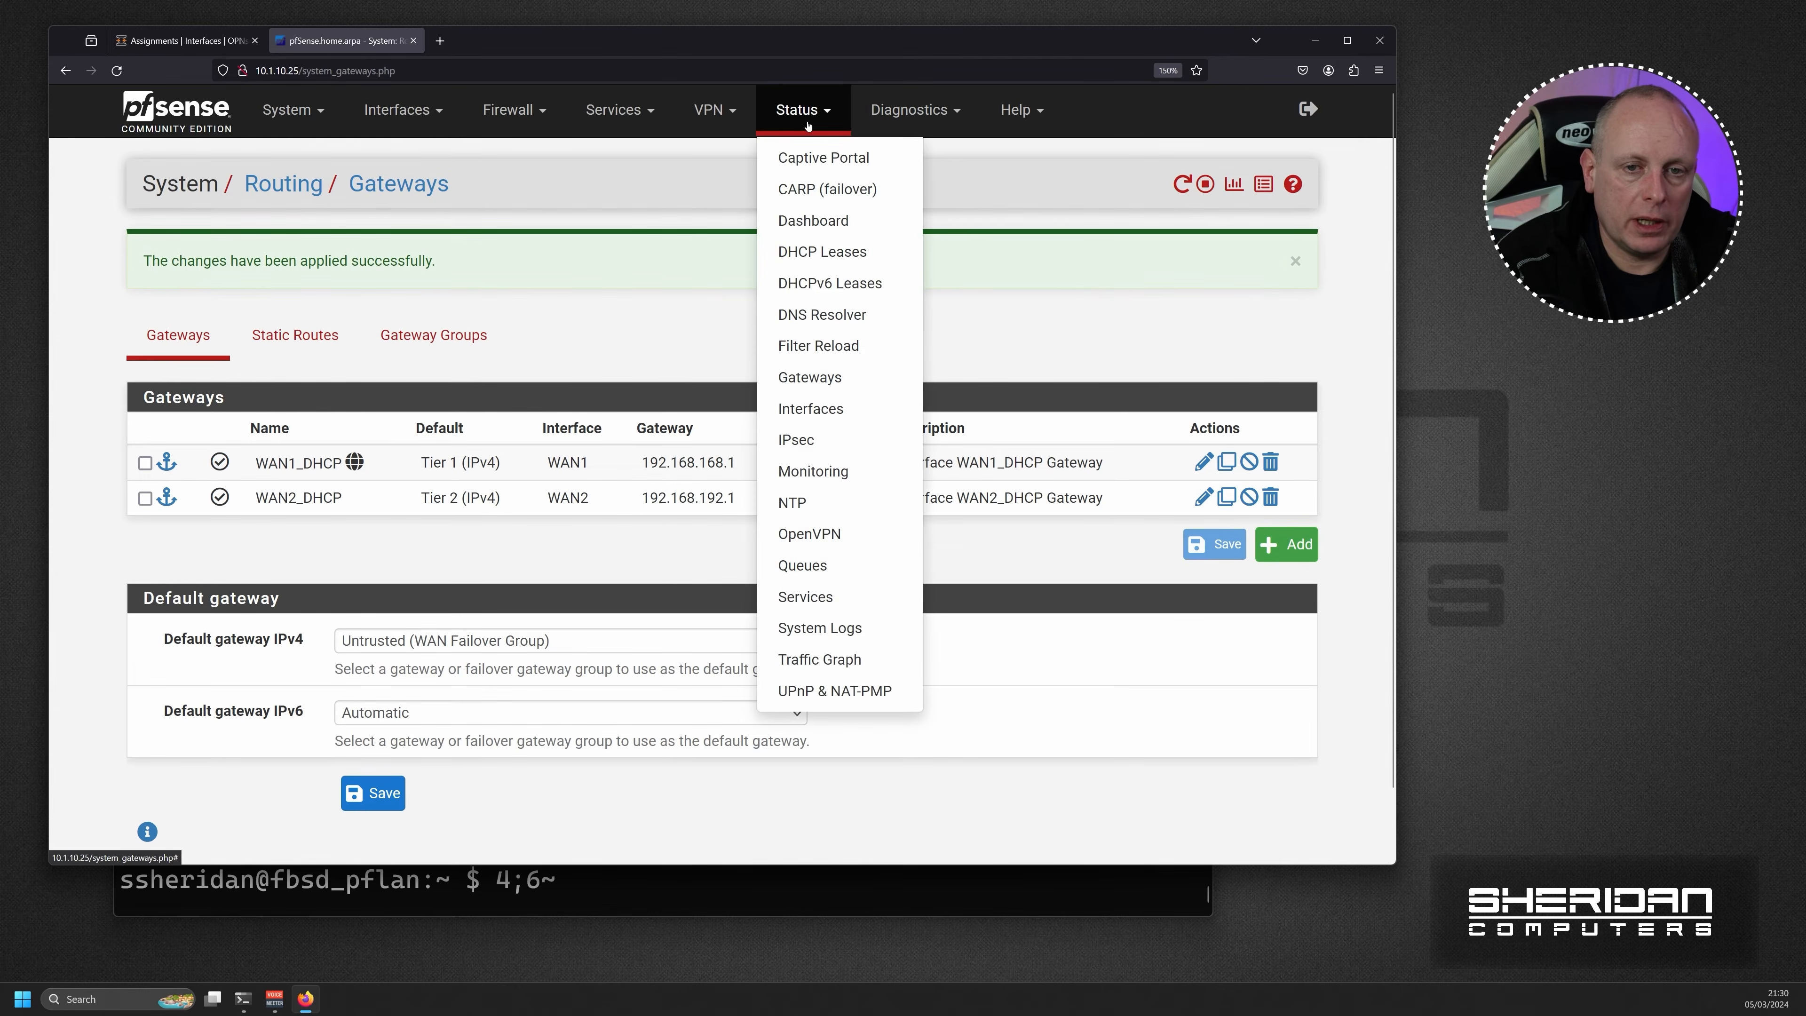
click(816, 222)
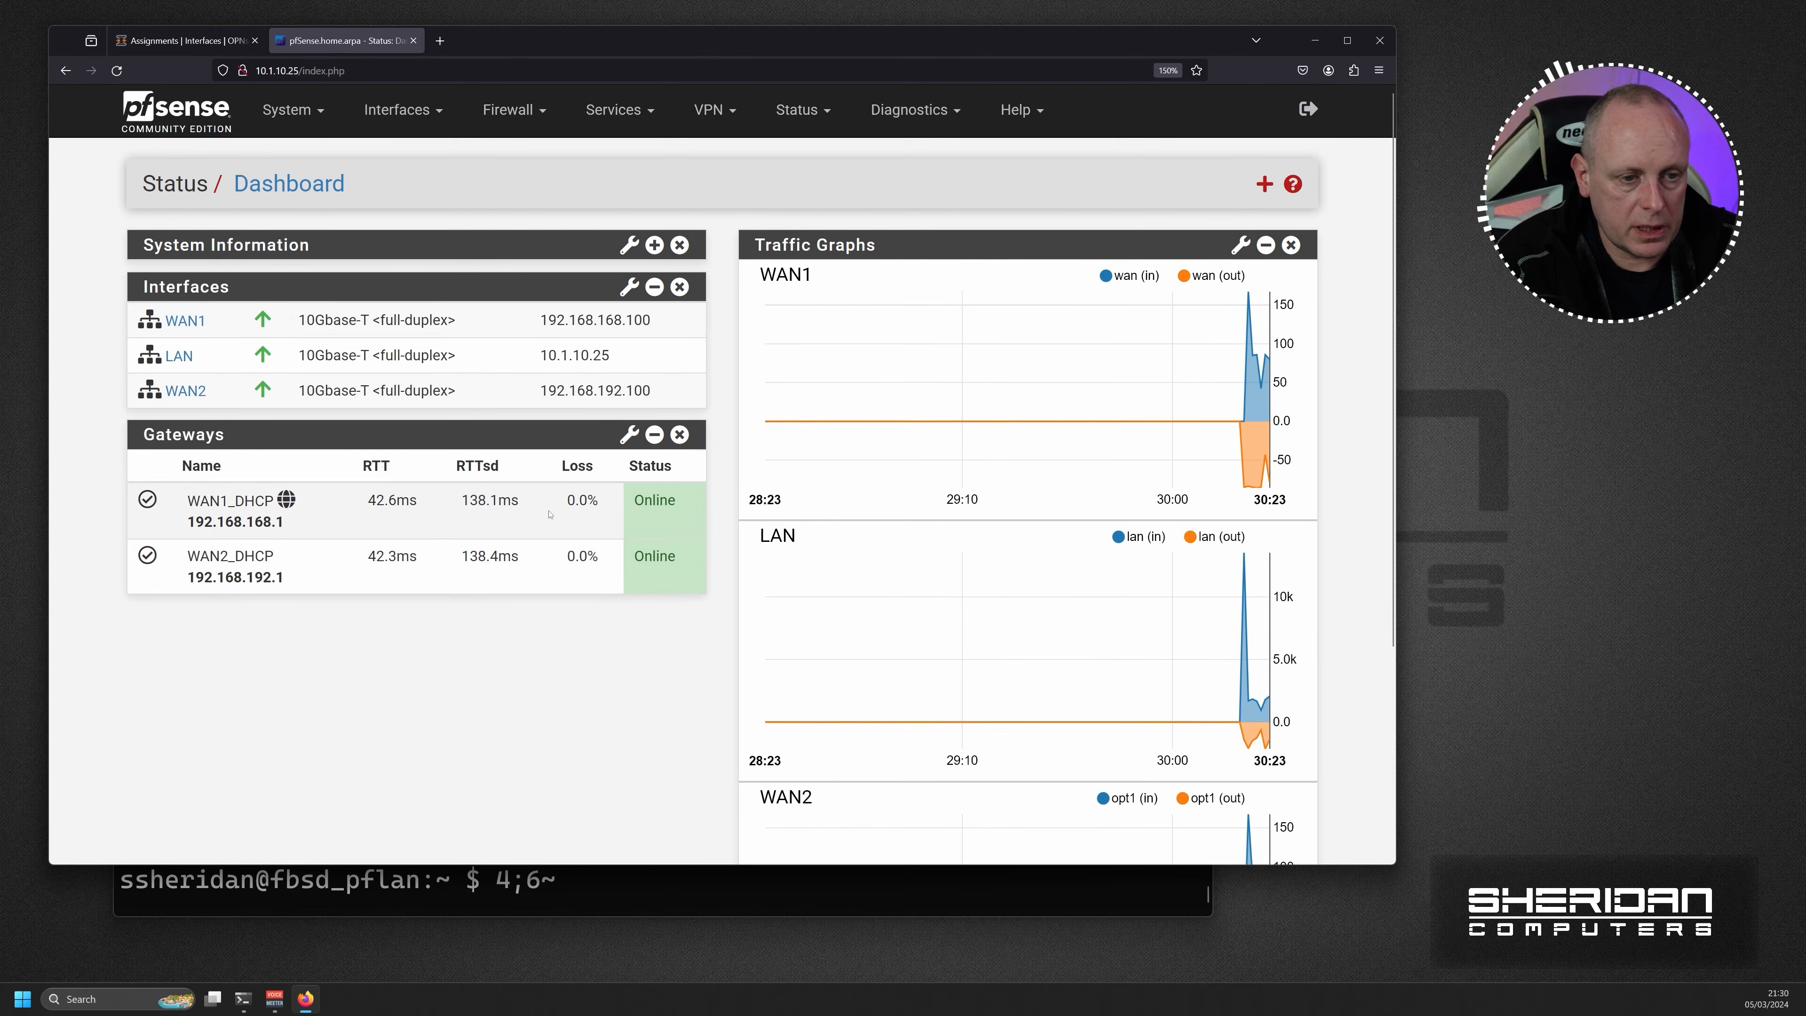
mouse_move(282, 503)
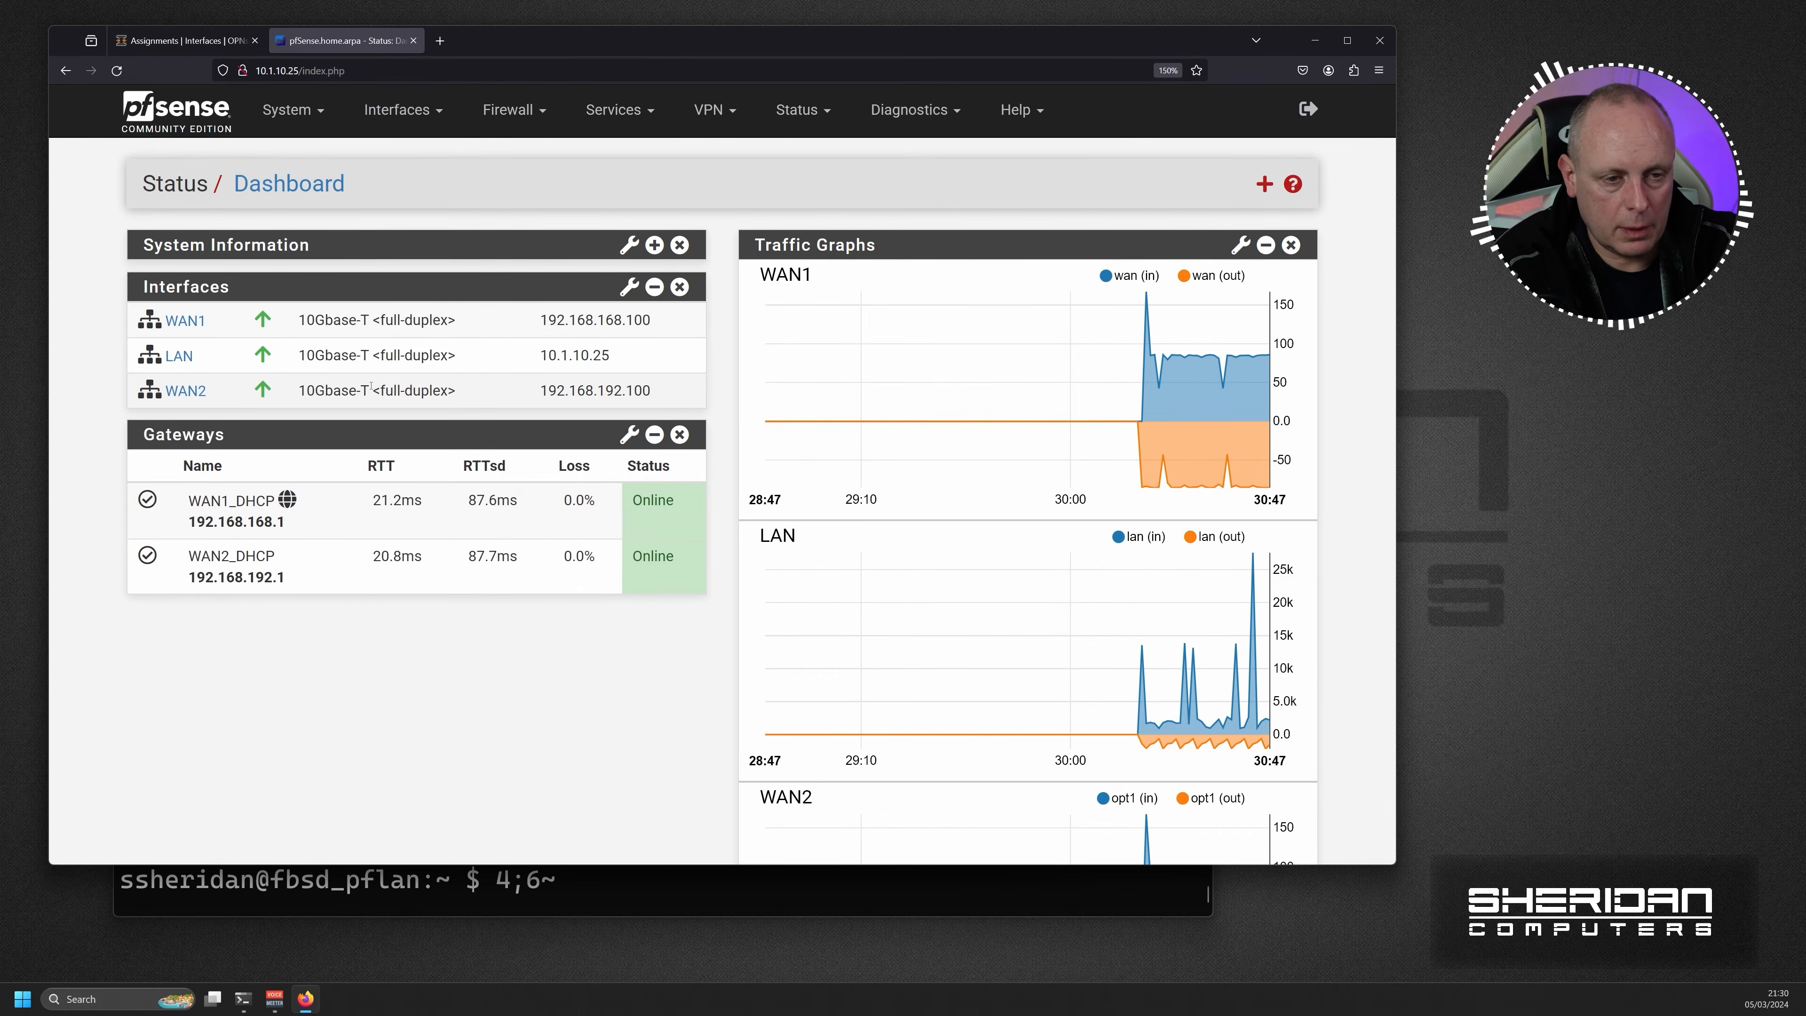
Switch to OPNsense and disable the pfSenseWAN1 interface, saving and applying the change to simulate a WAN1 outage
click(194, 44)
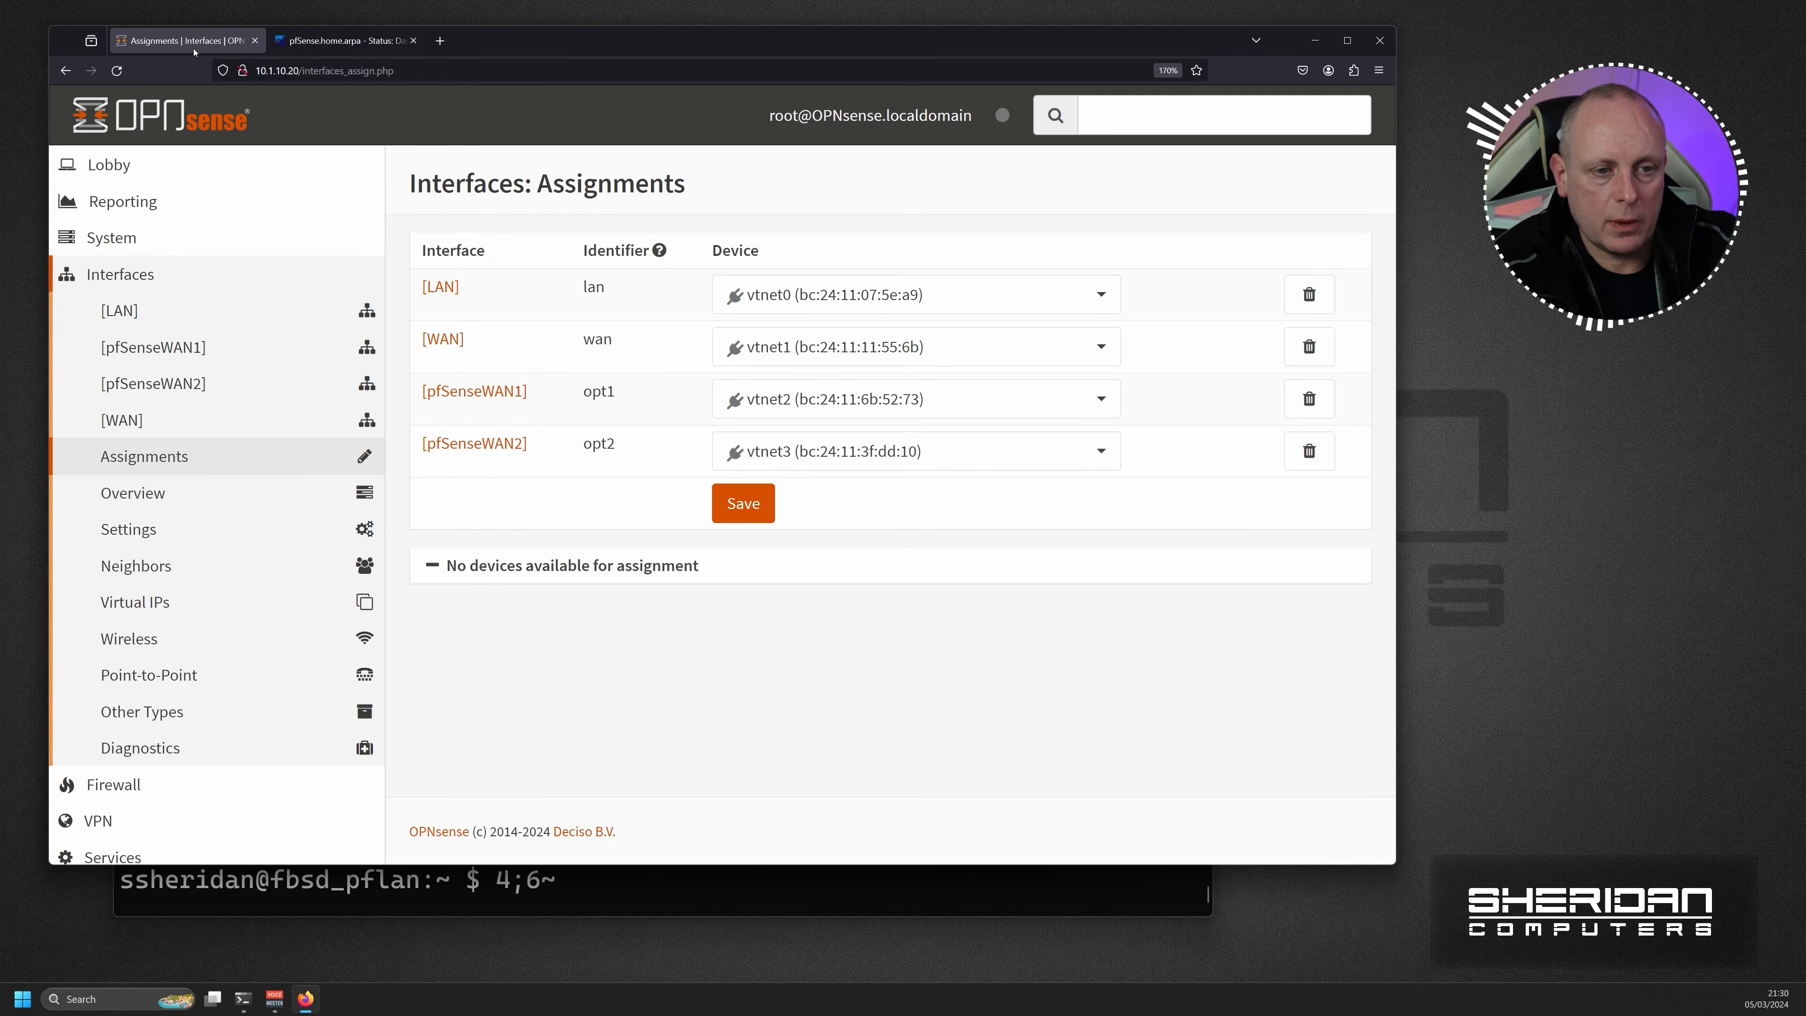
click(204, 356)
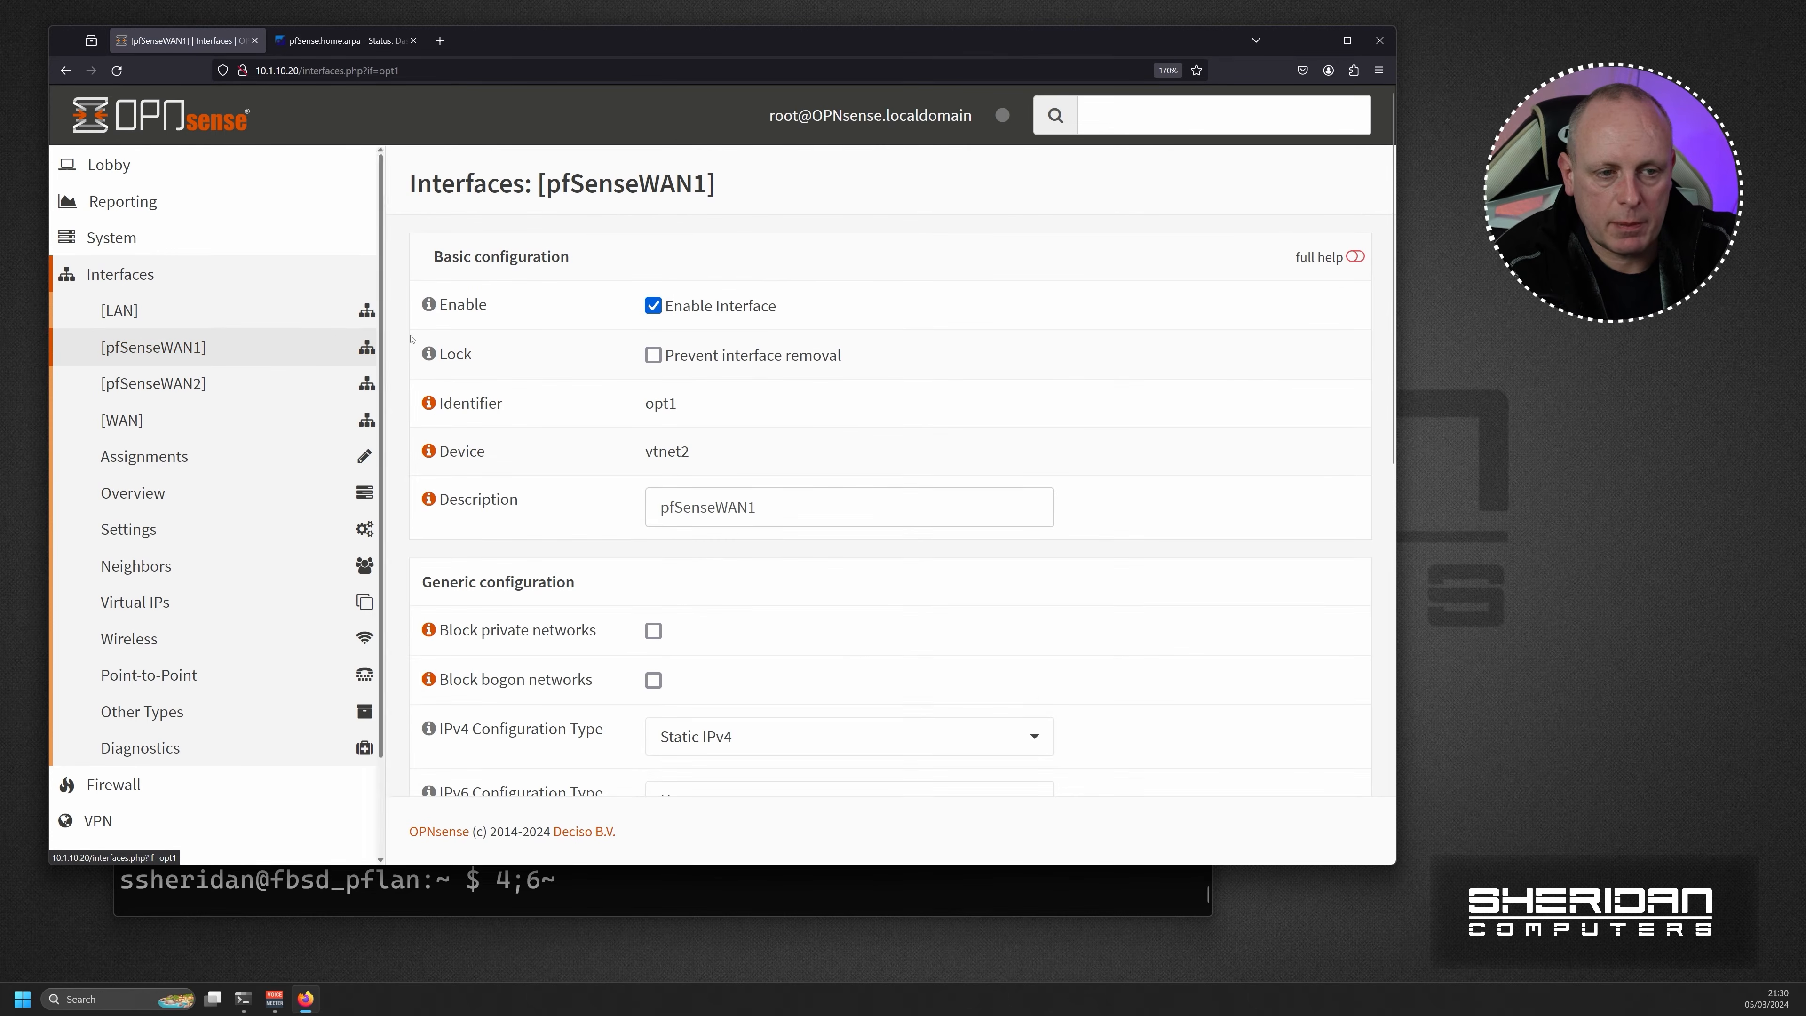
click(653, 305)
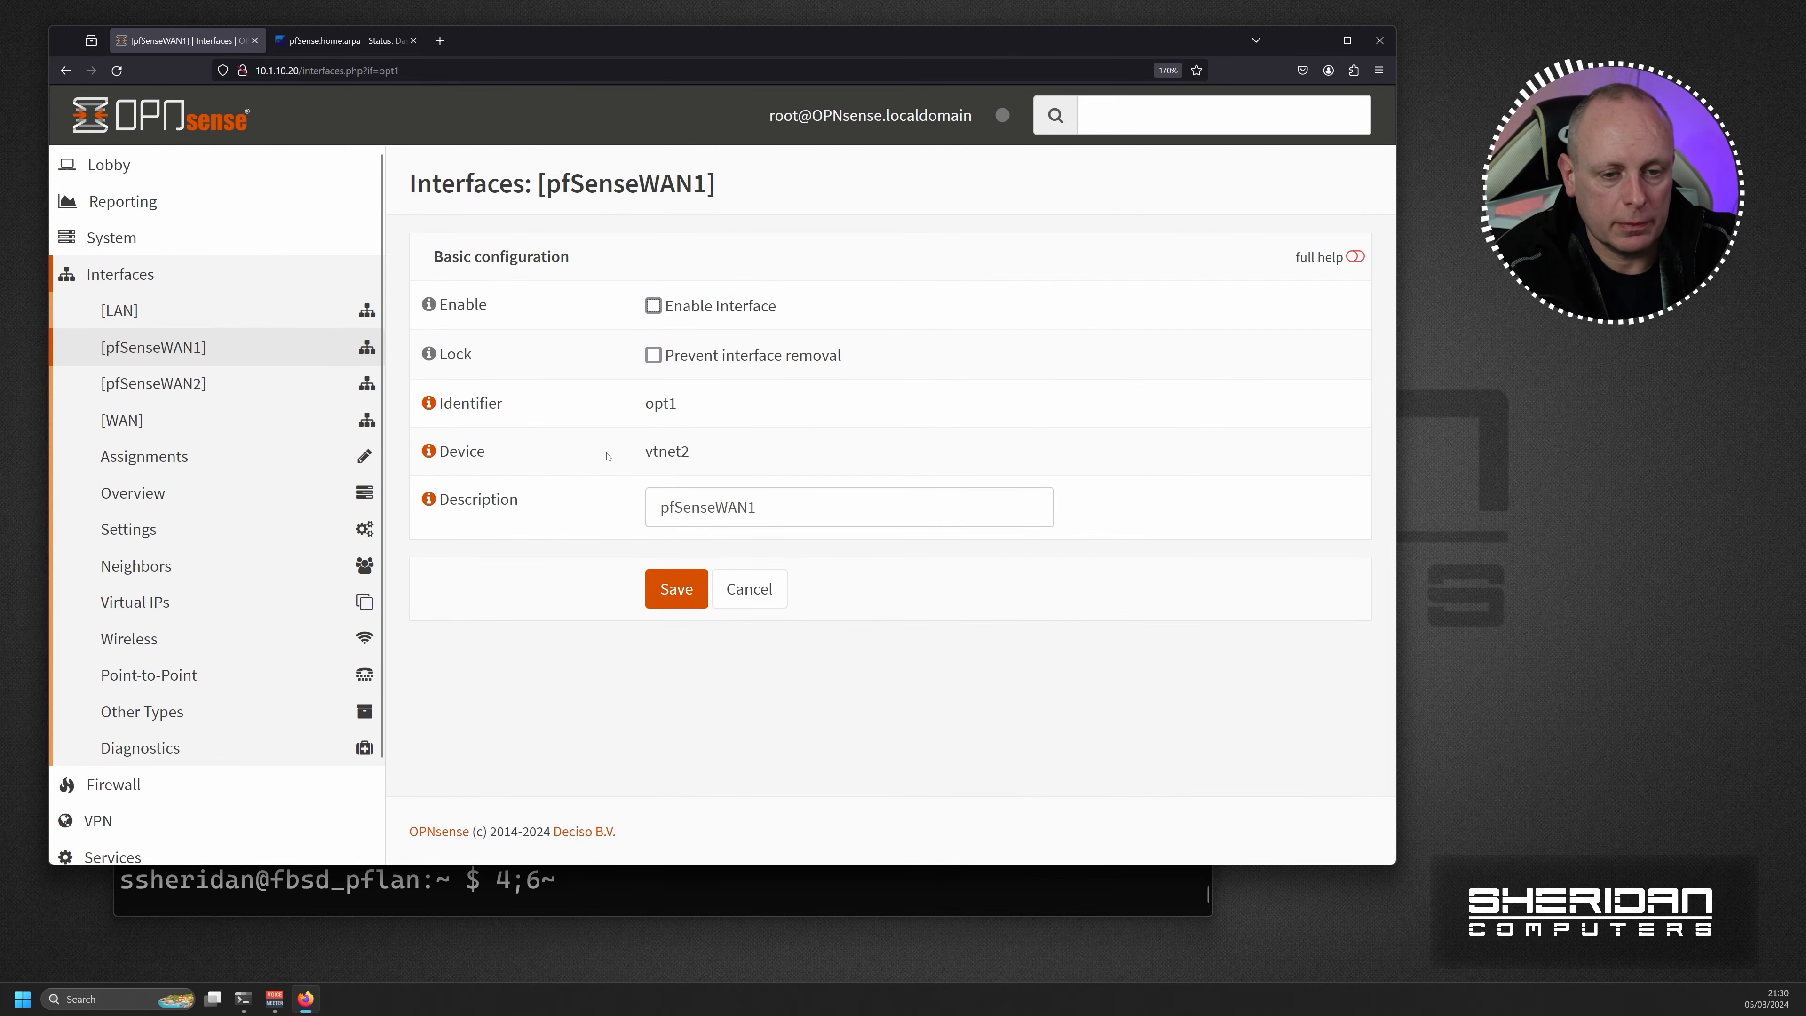
click(665, 590)
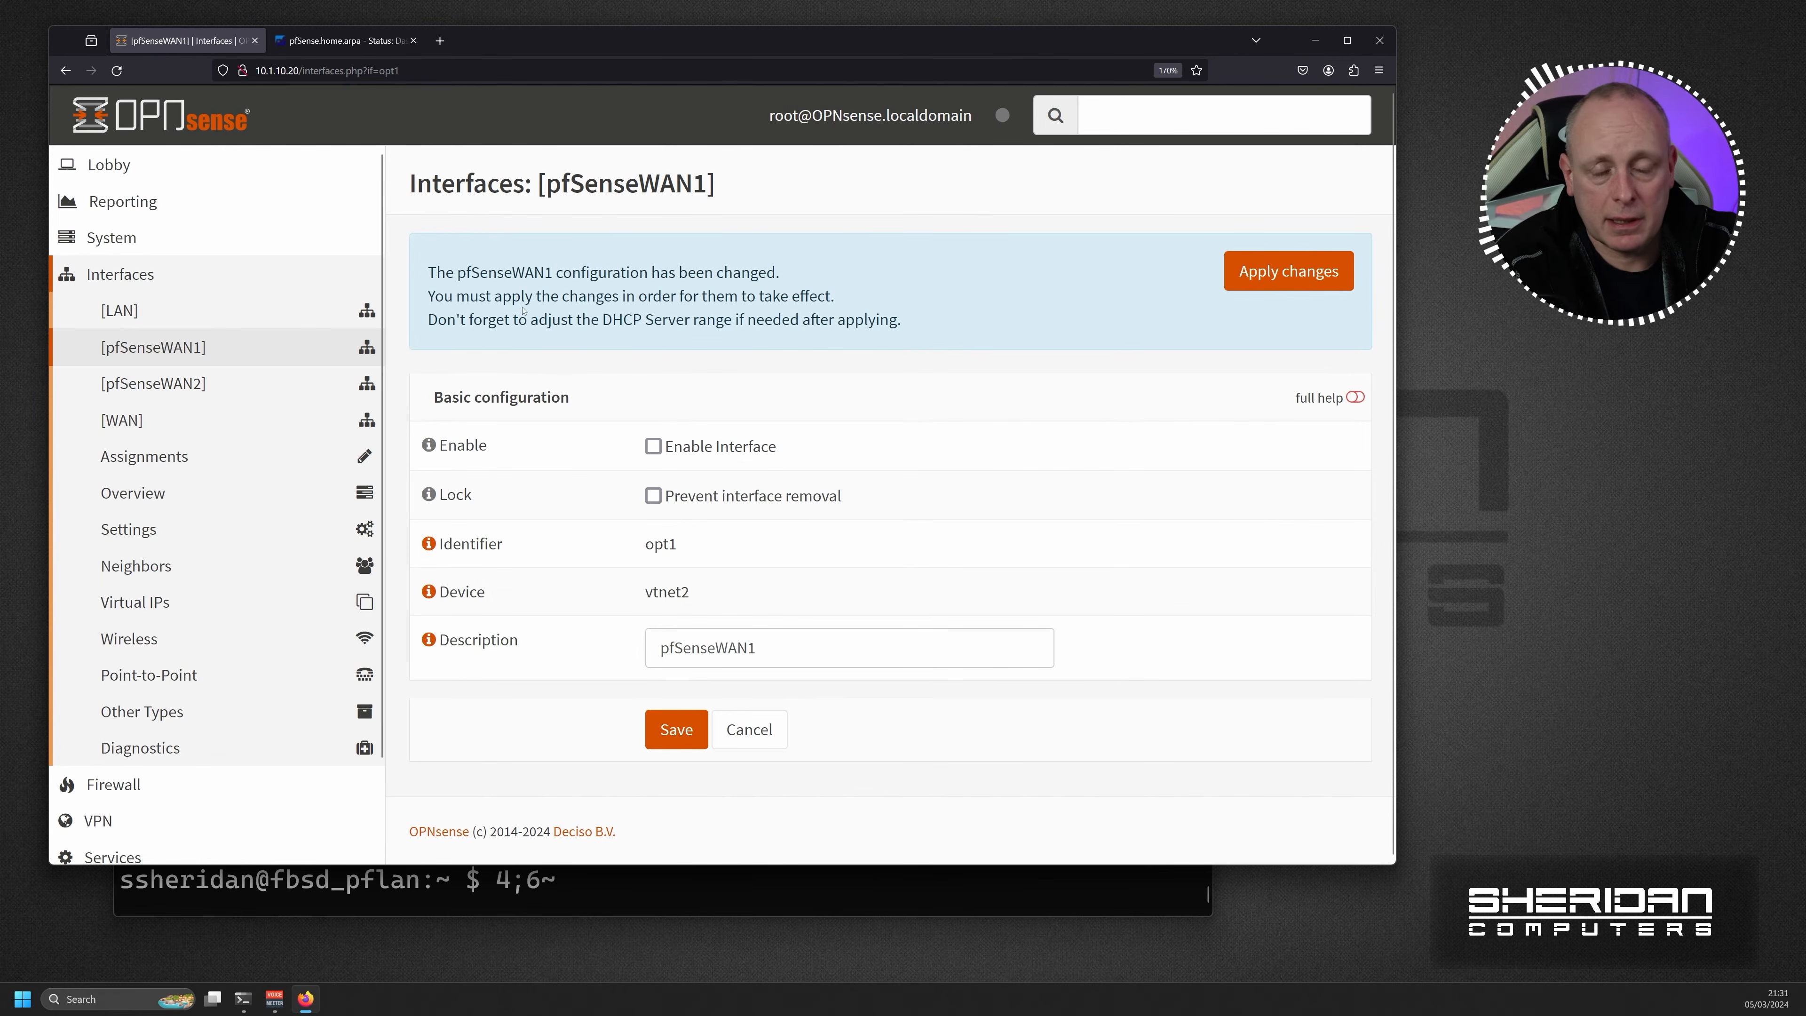
click(334, 41)
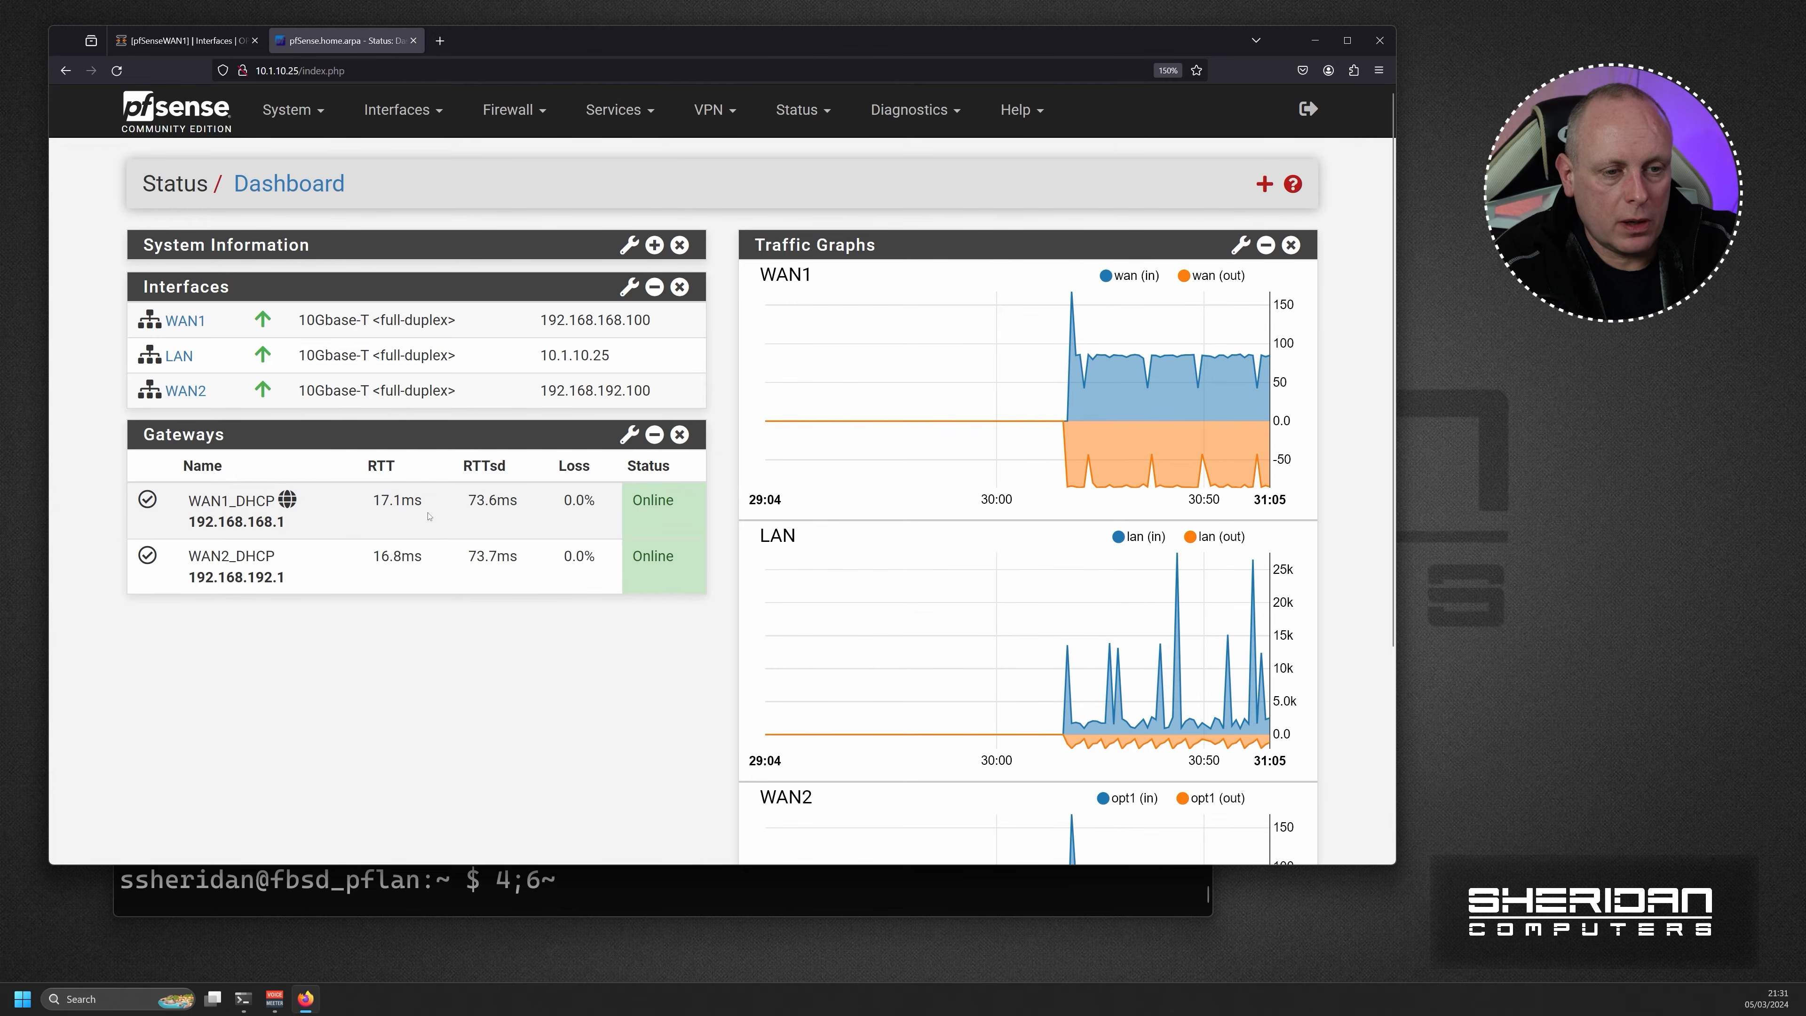
click(181, 40)
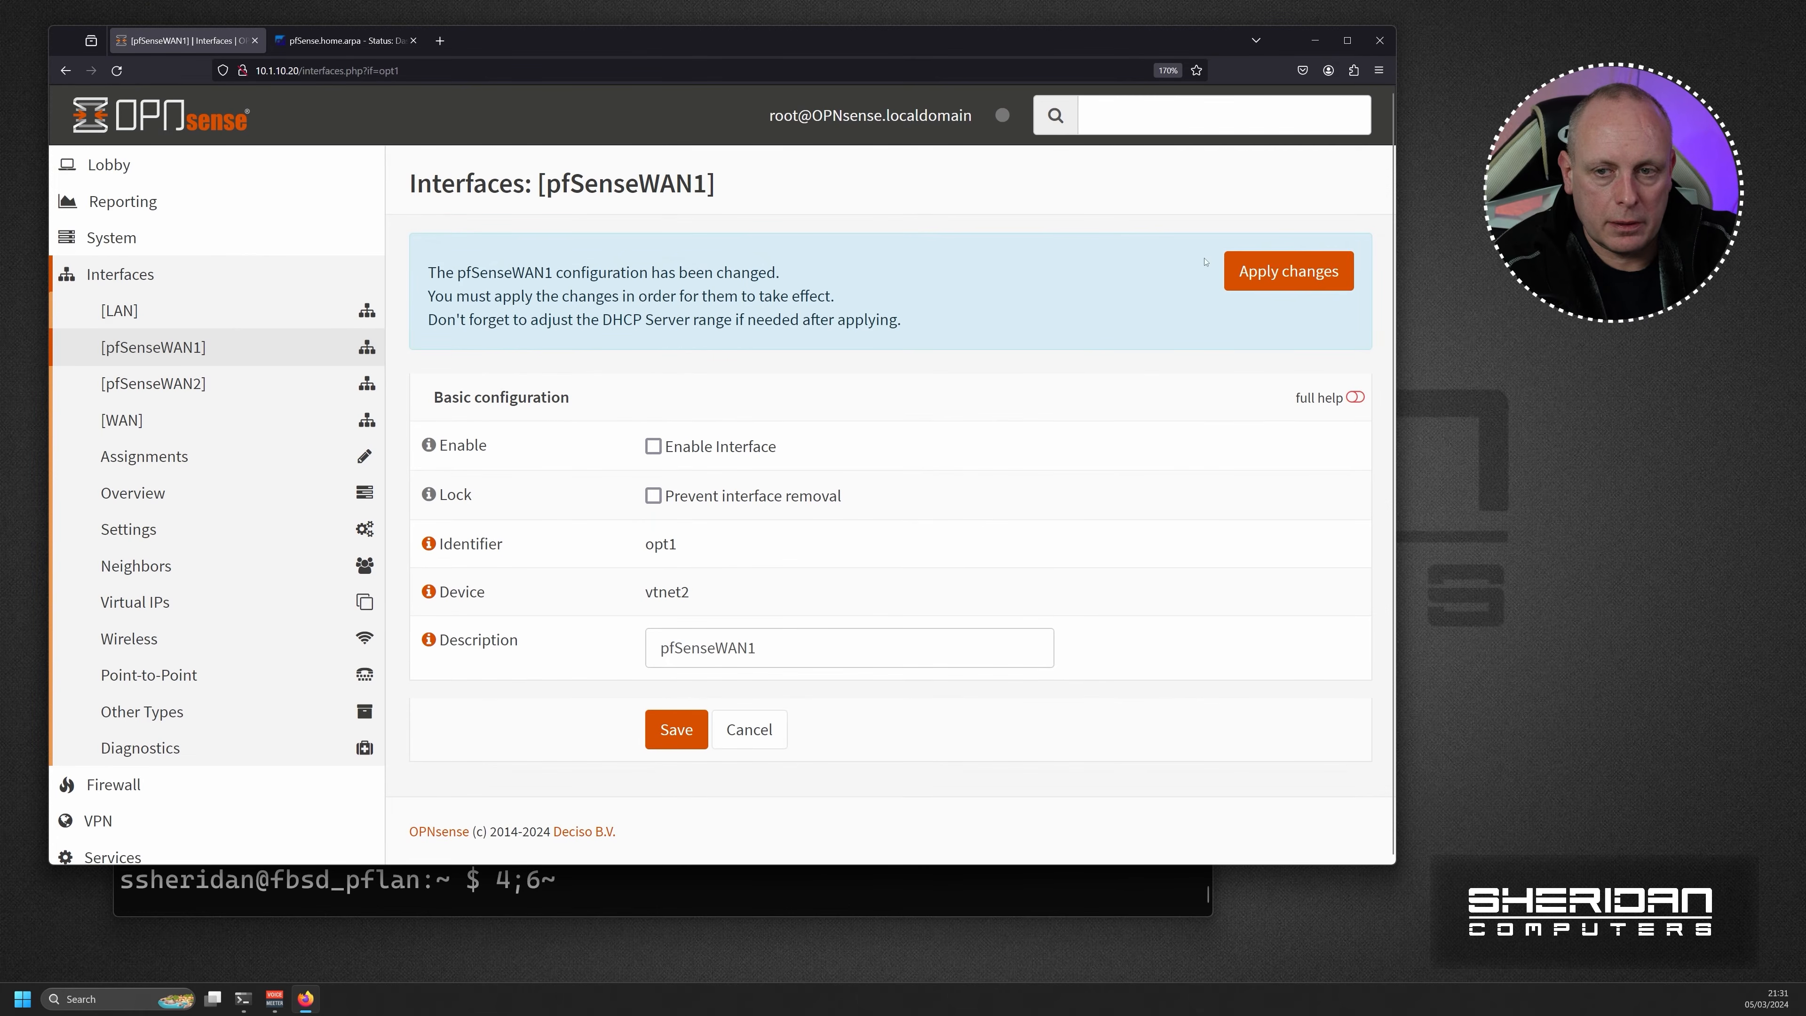
click(1288, 271)
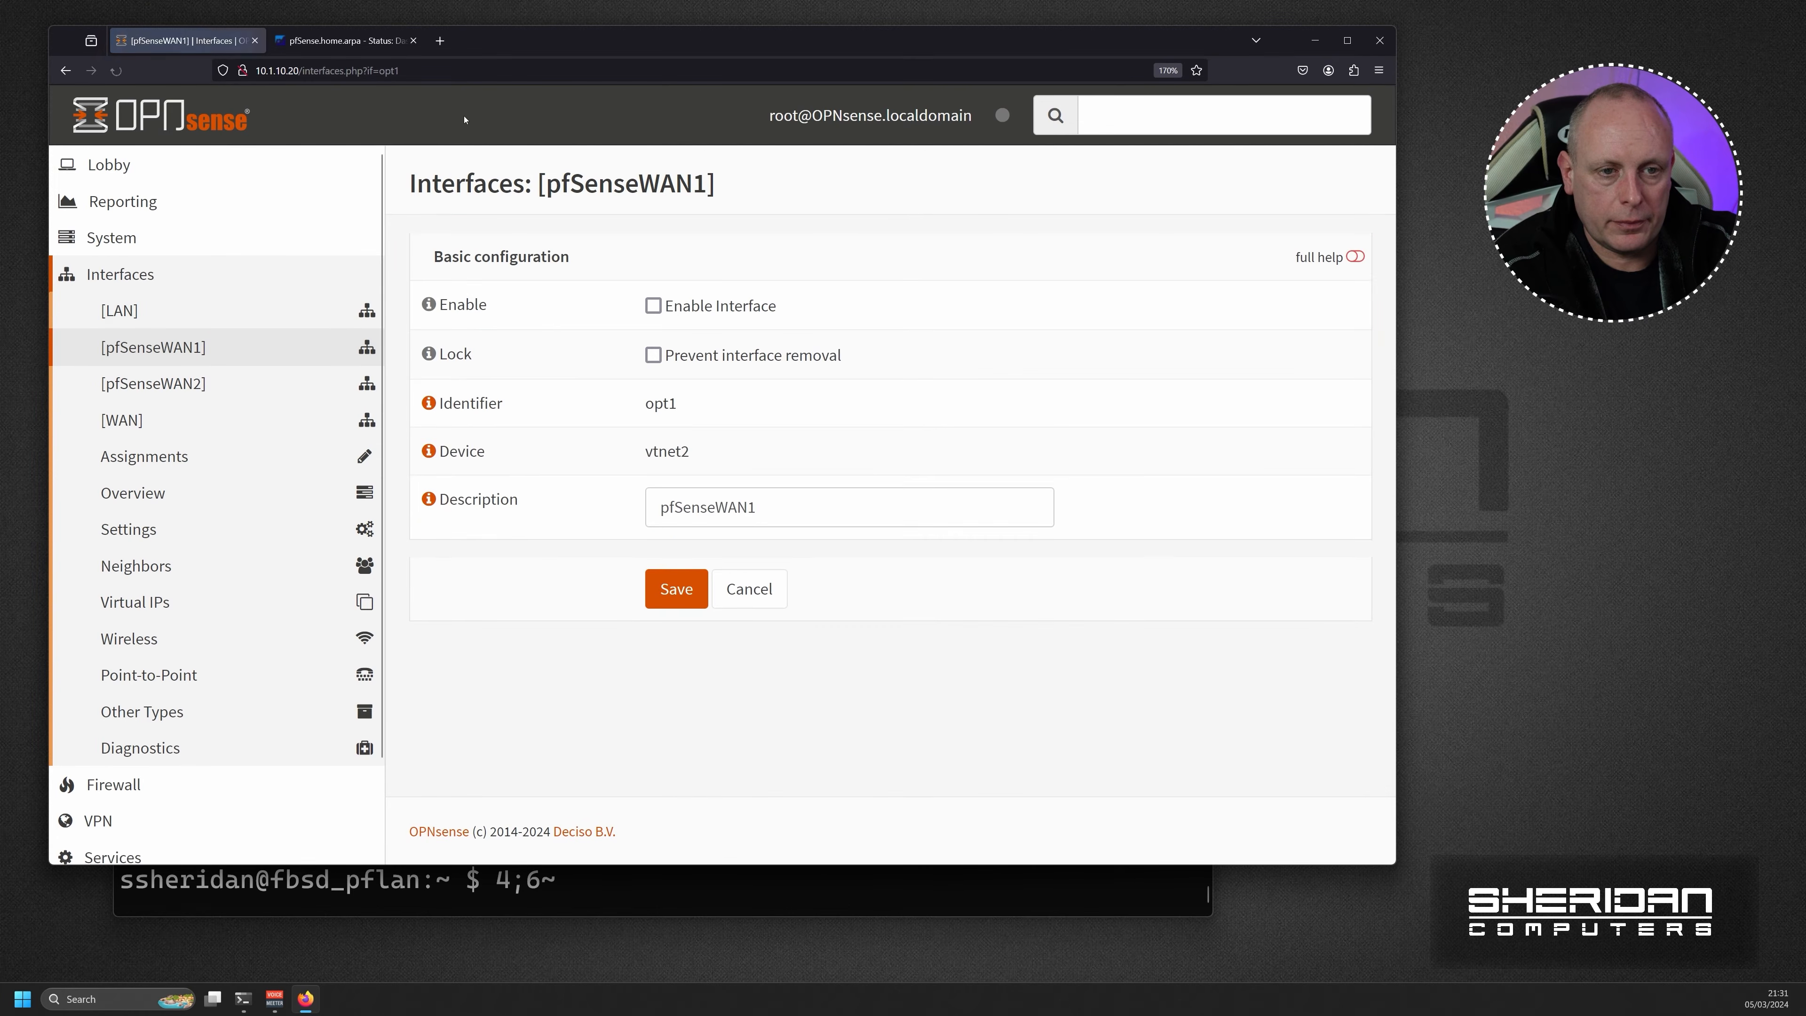
Check the gateway status on the pfSense dashboard and test connectivity by pinging 8.8.8.8 from the terminal
click(324, 40)
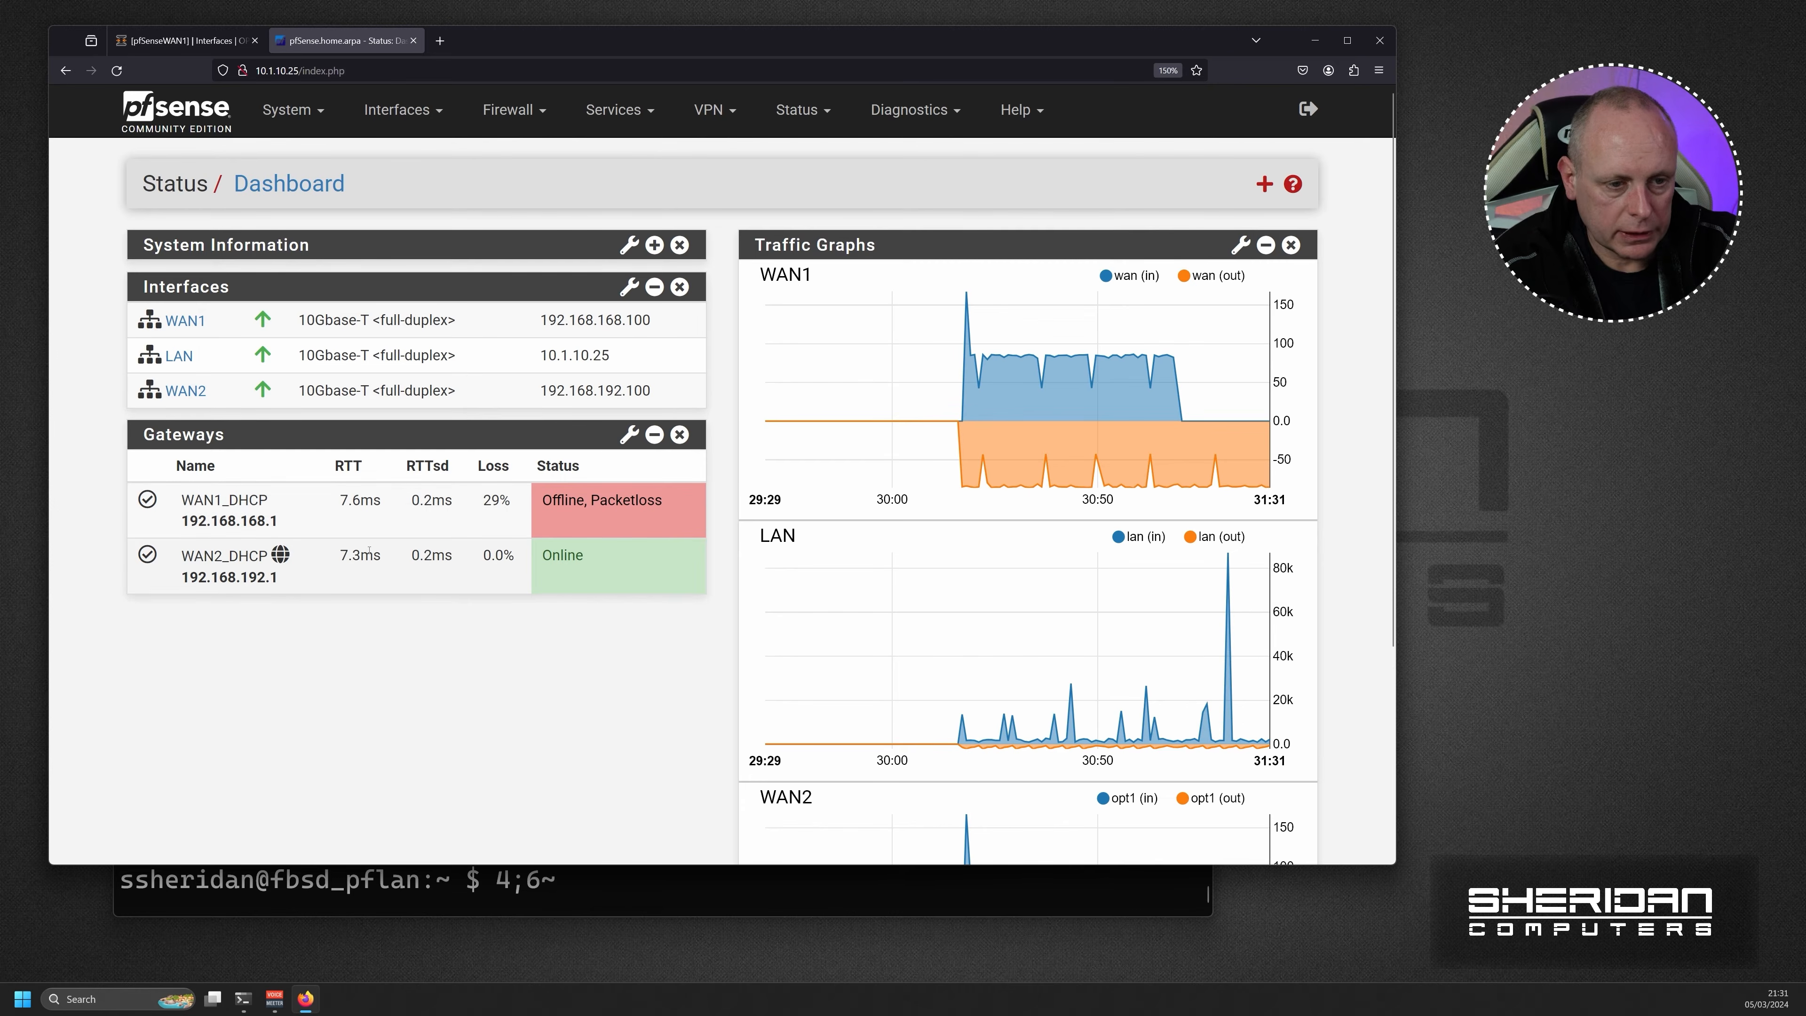
mouse_move(280, 558)
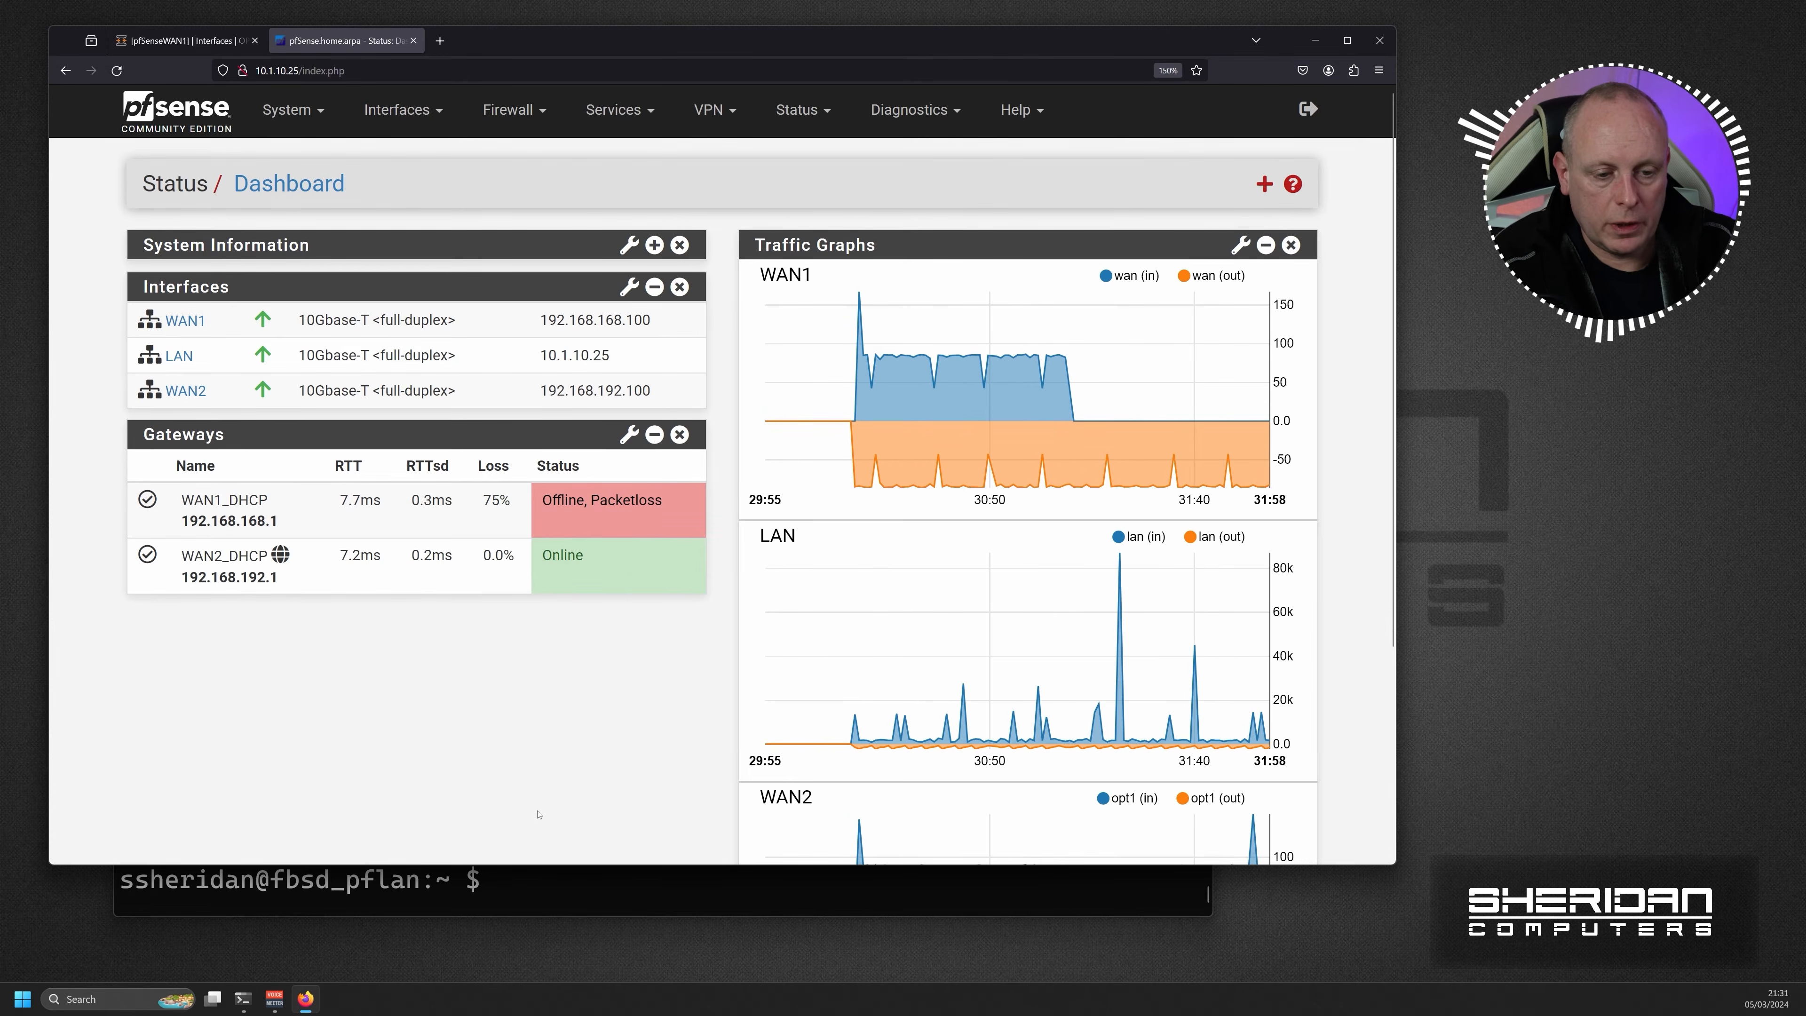
click(532, 880)
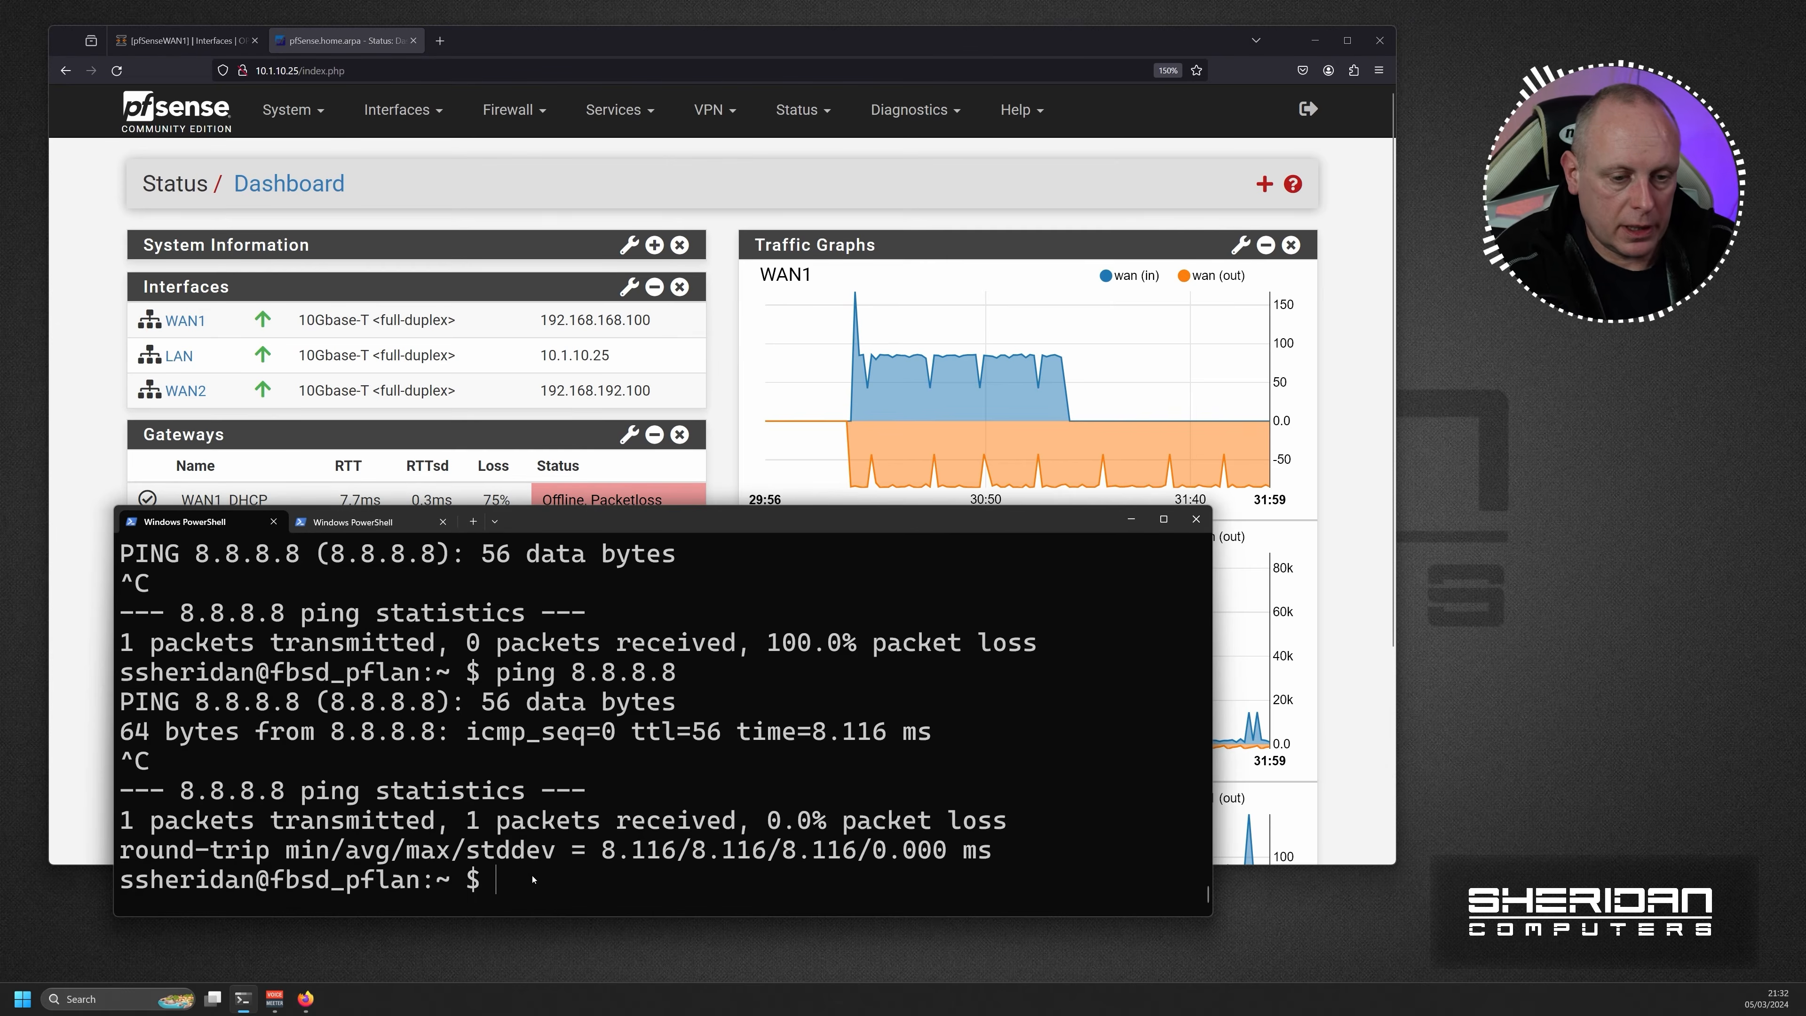
key(Up)
key(Return)
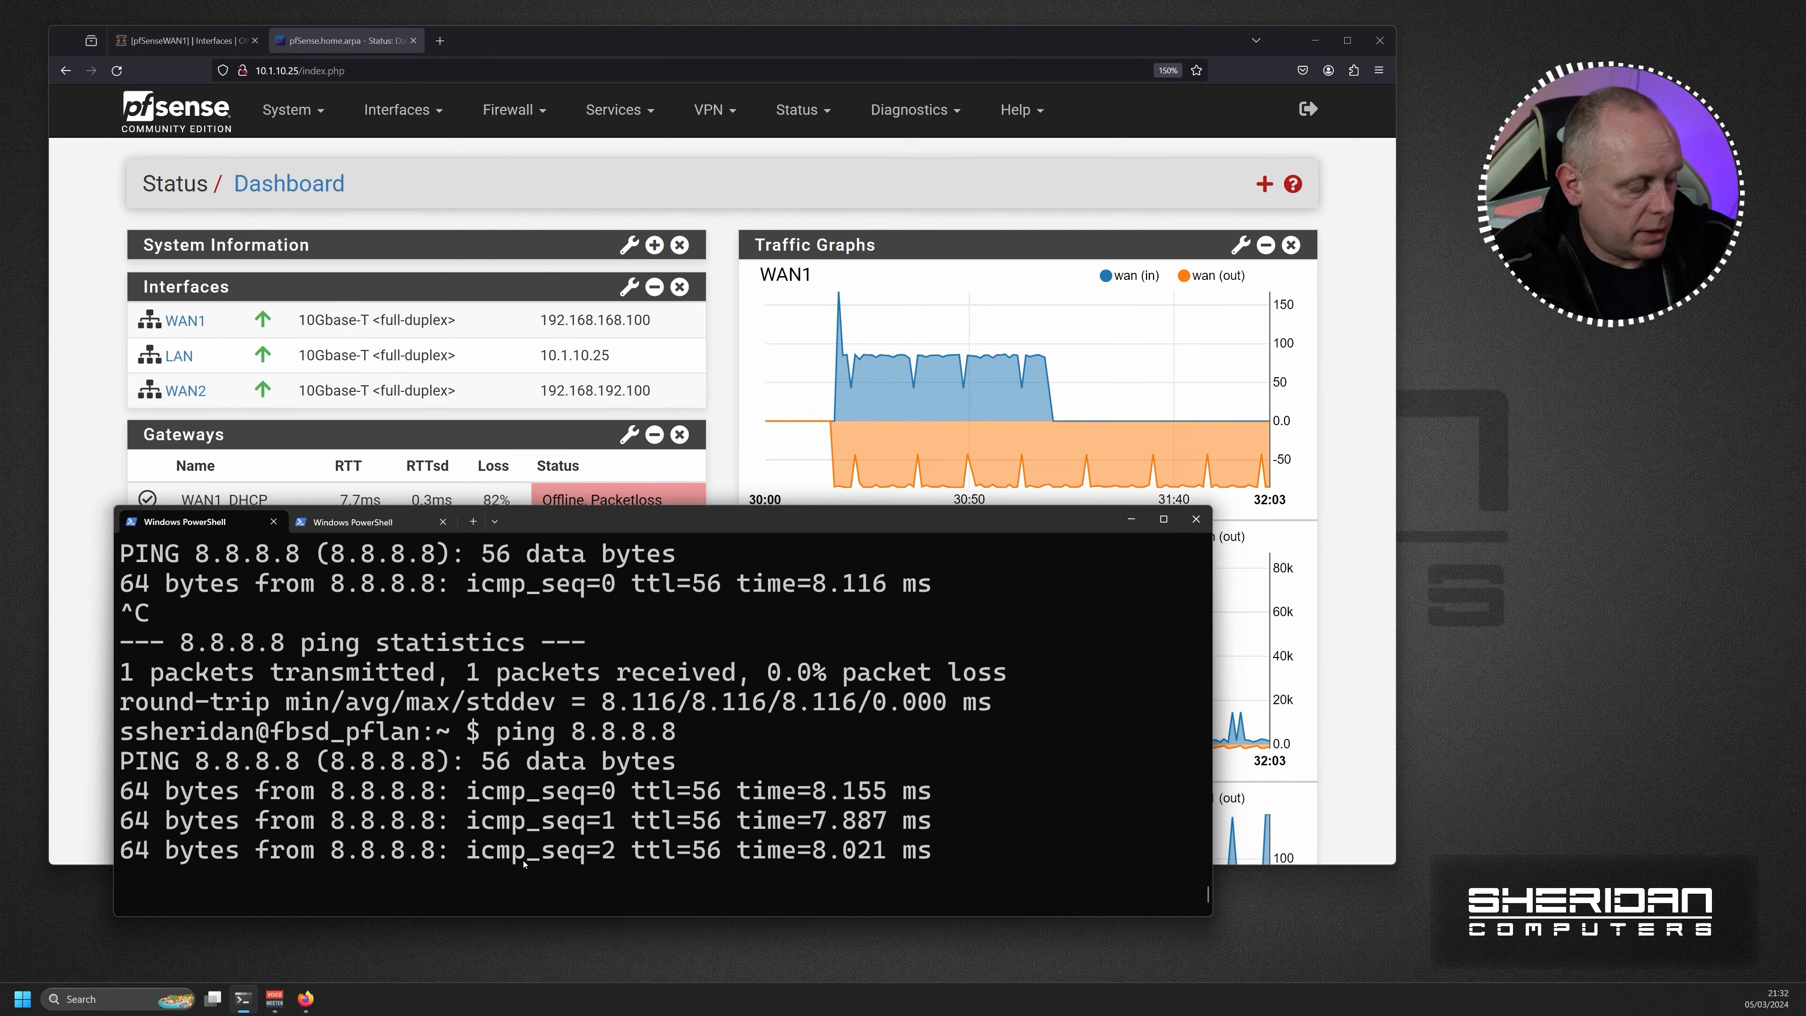
key(ctrl+c)
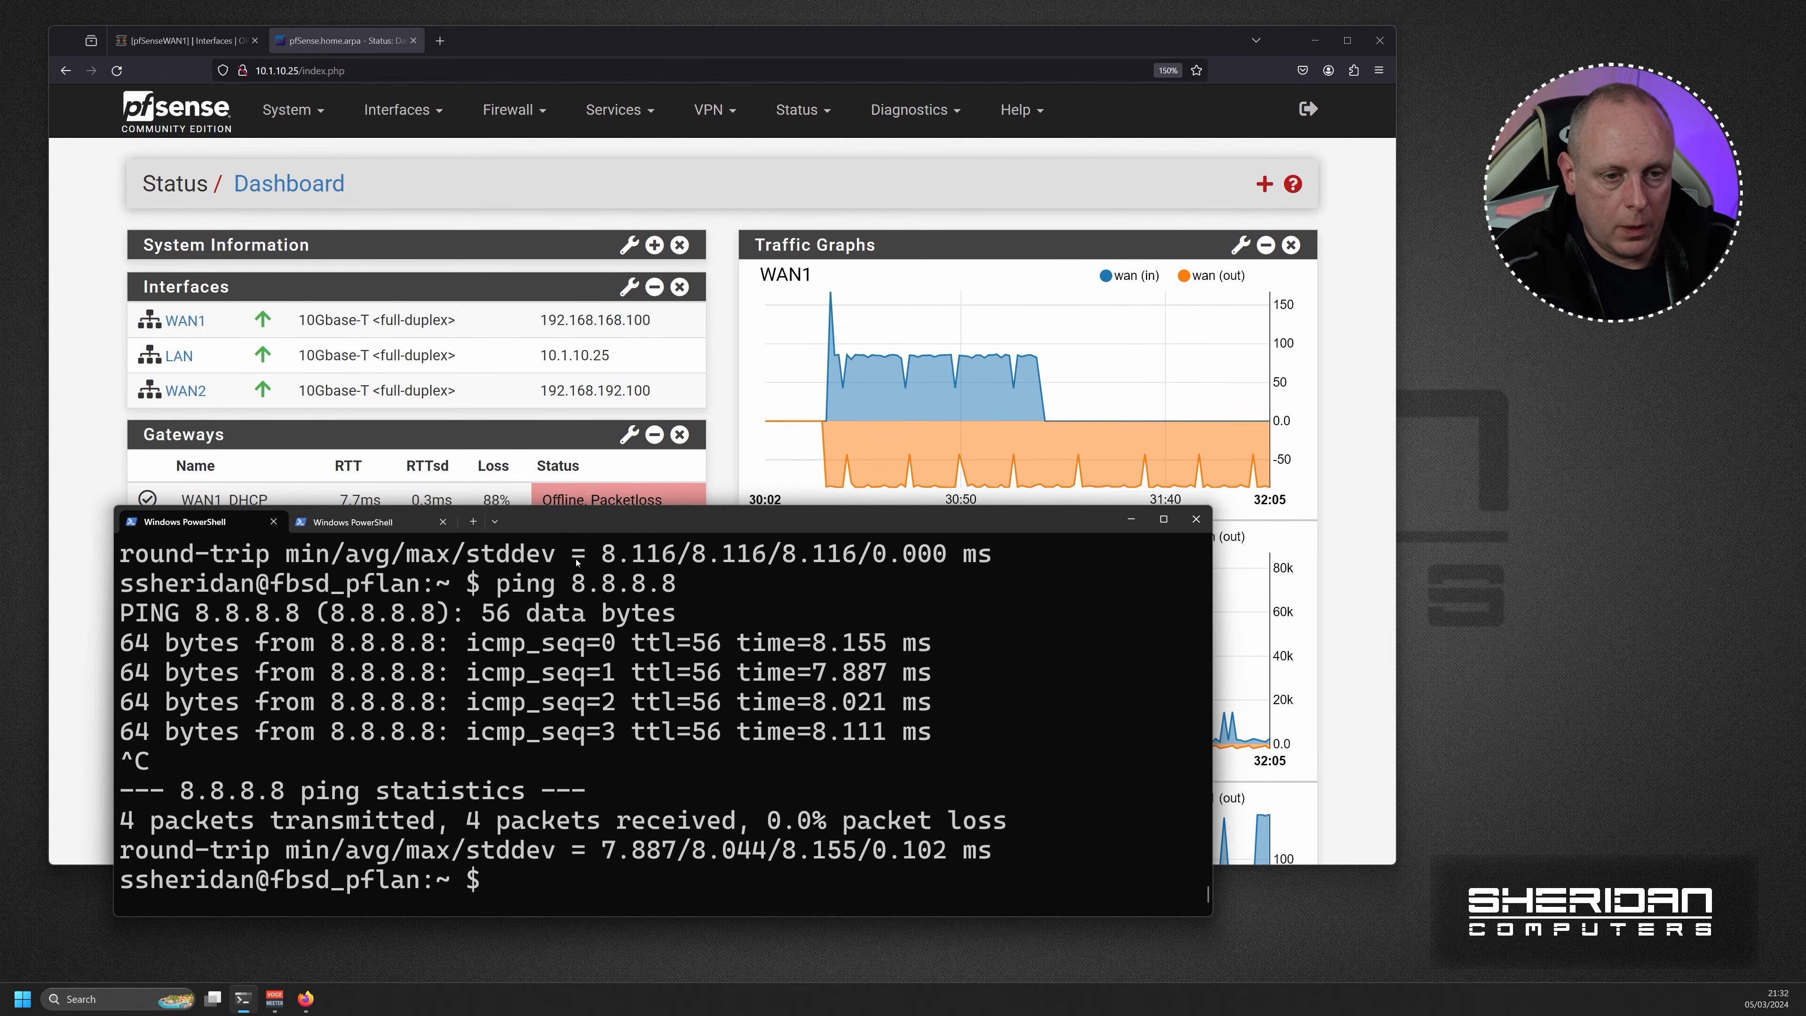
click(721, 427)
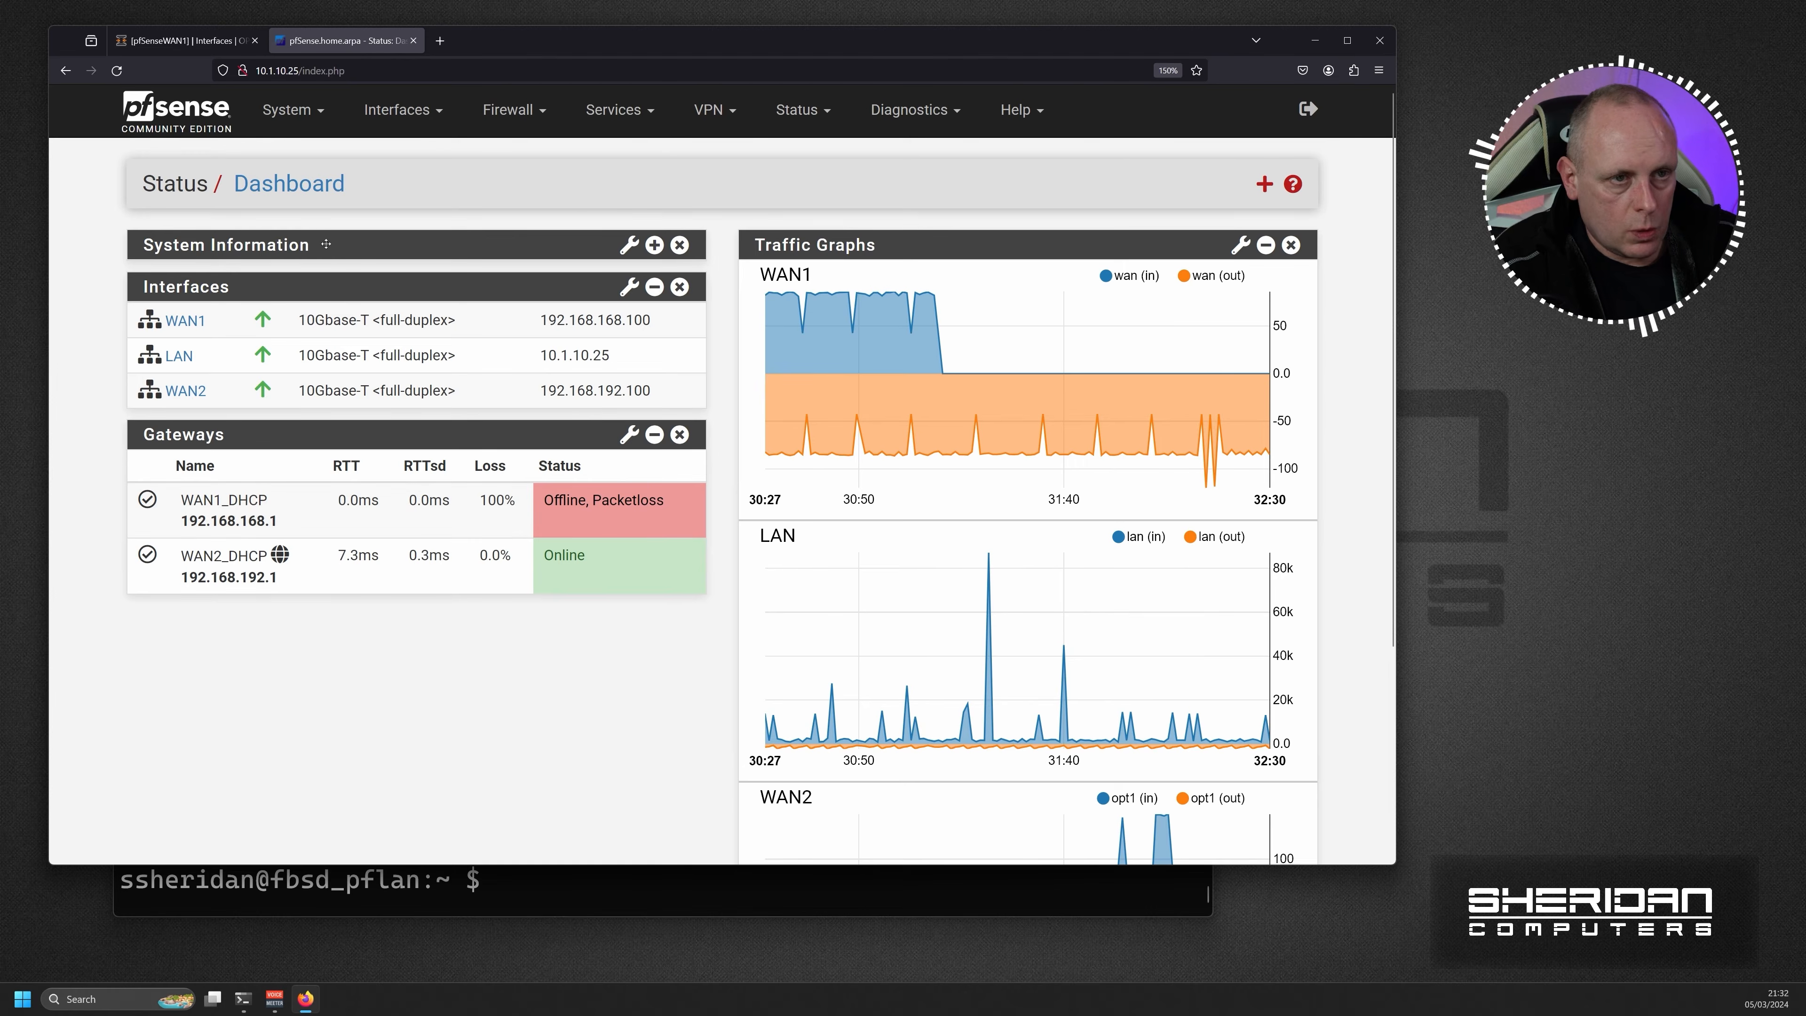
Re-enable the pfSenseWAN1 interface in OPNsense, save and apply it, and check the gateways on the pfSense dashboard
click(187, 47)
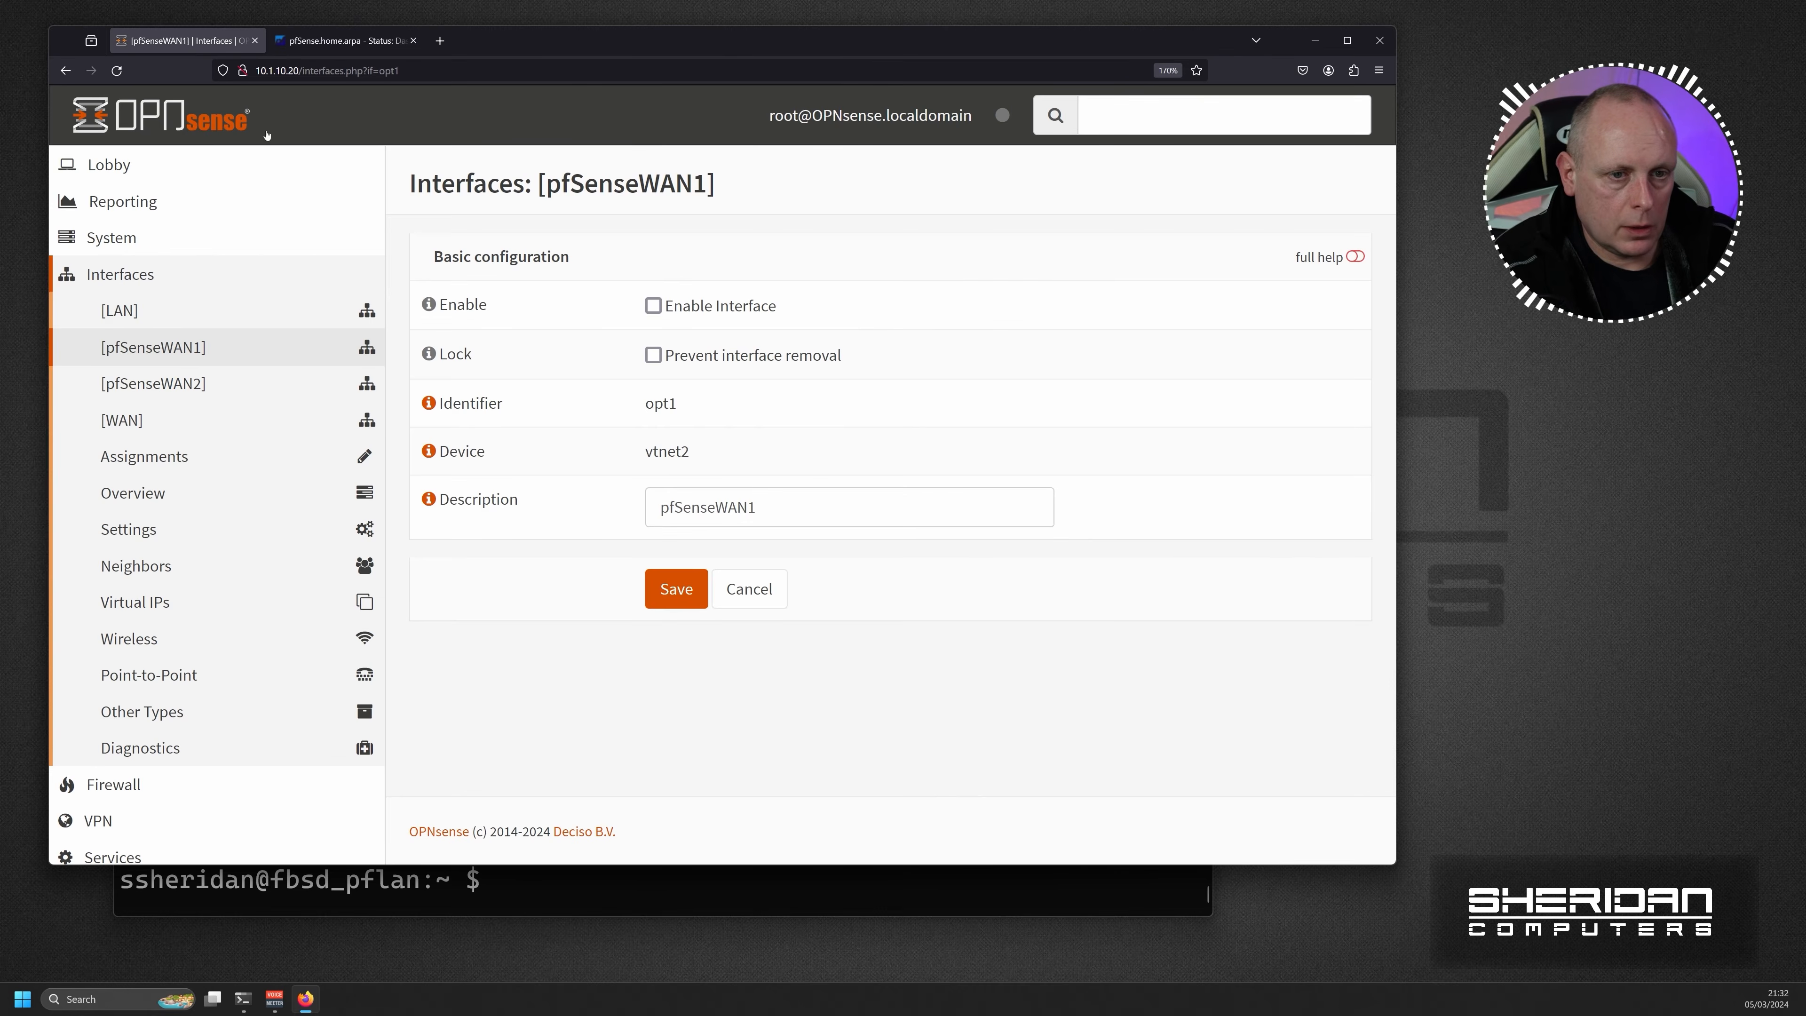
click(653, 305)
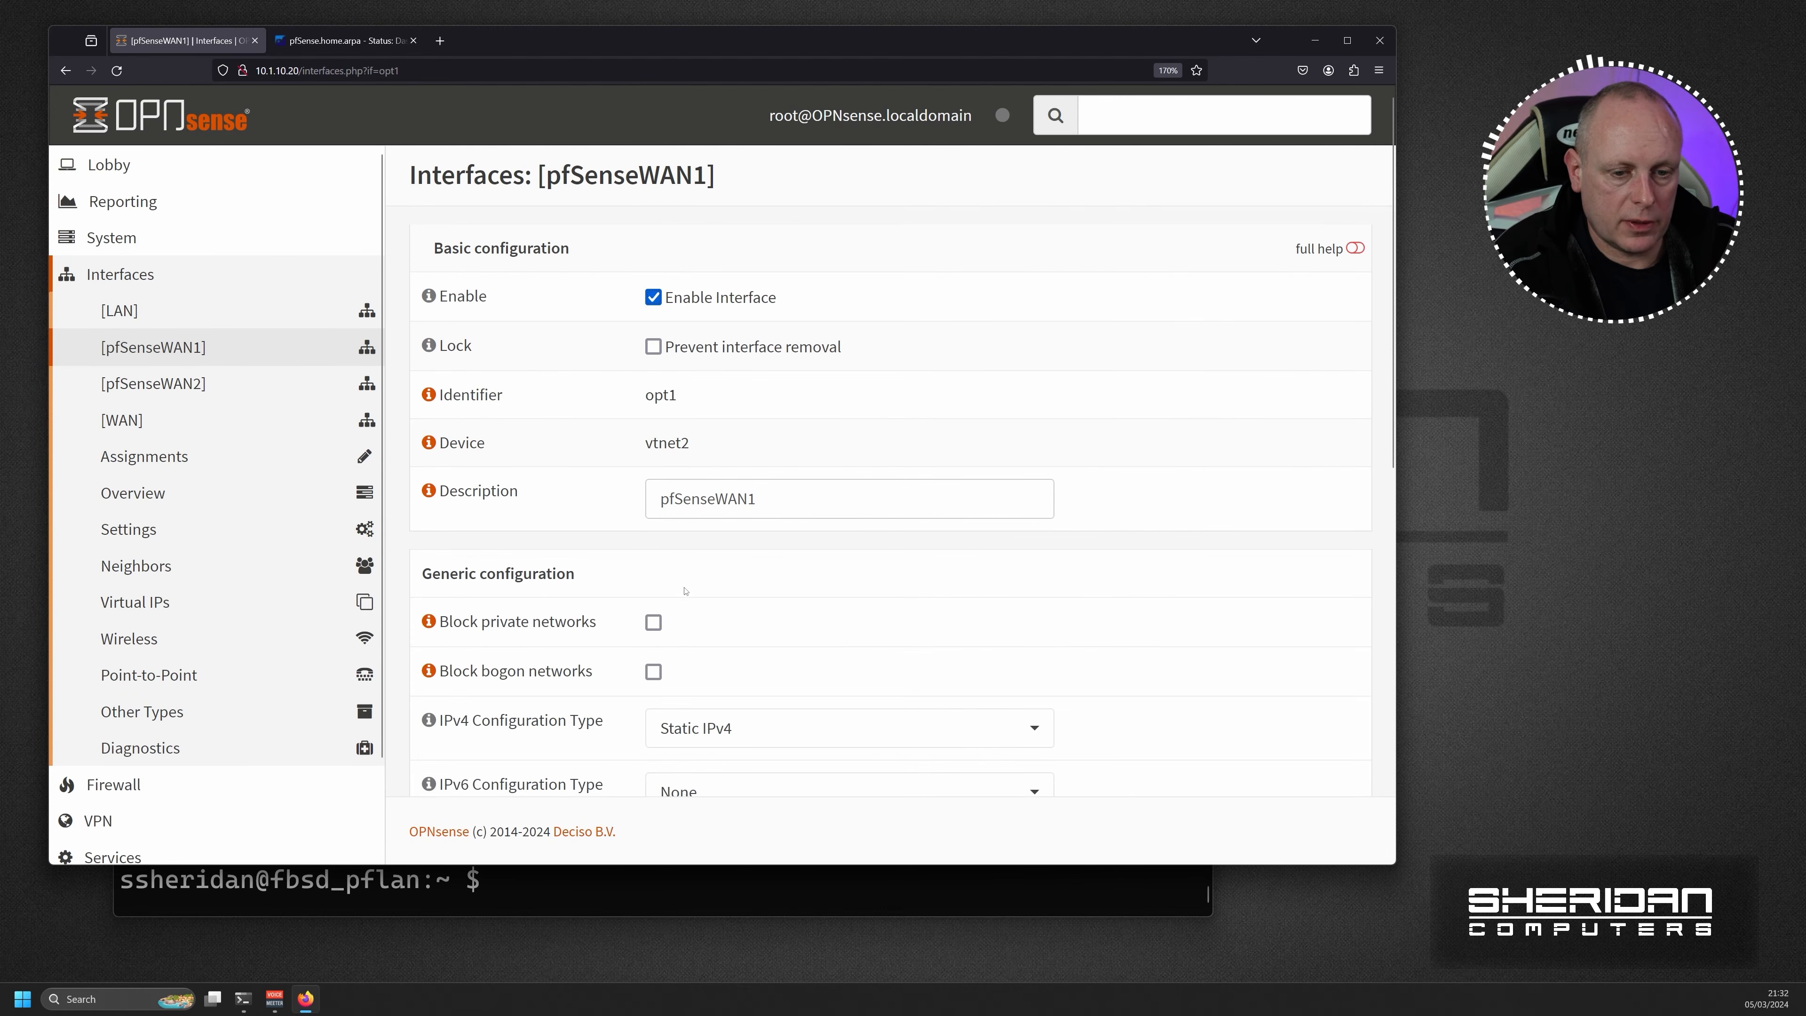
scroll(684, 590, down, 10)
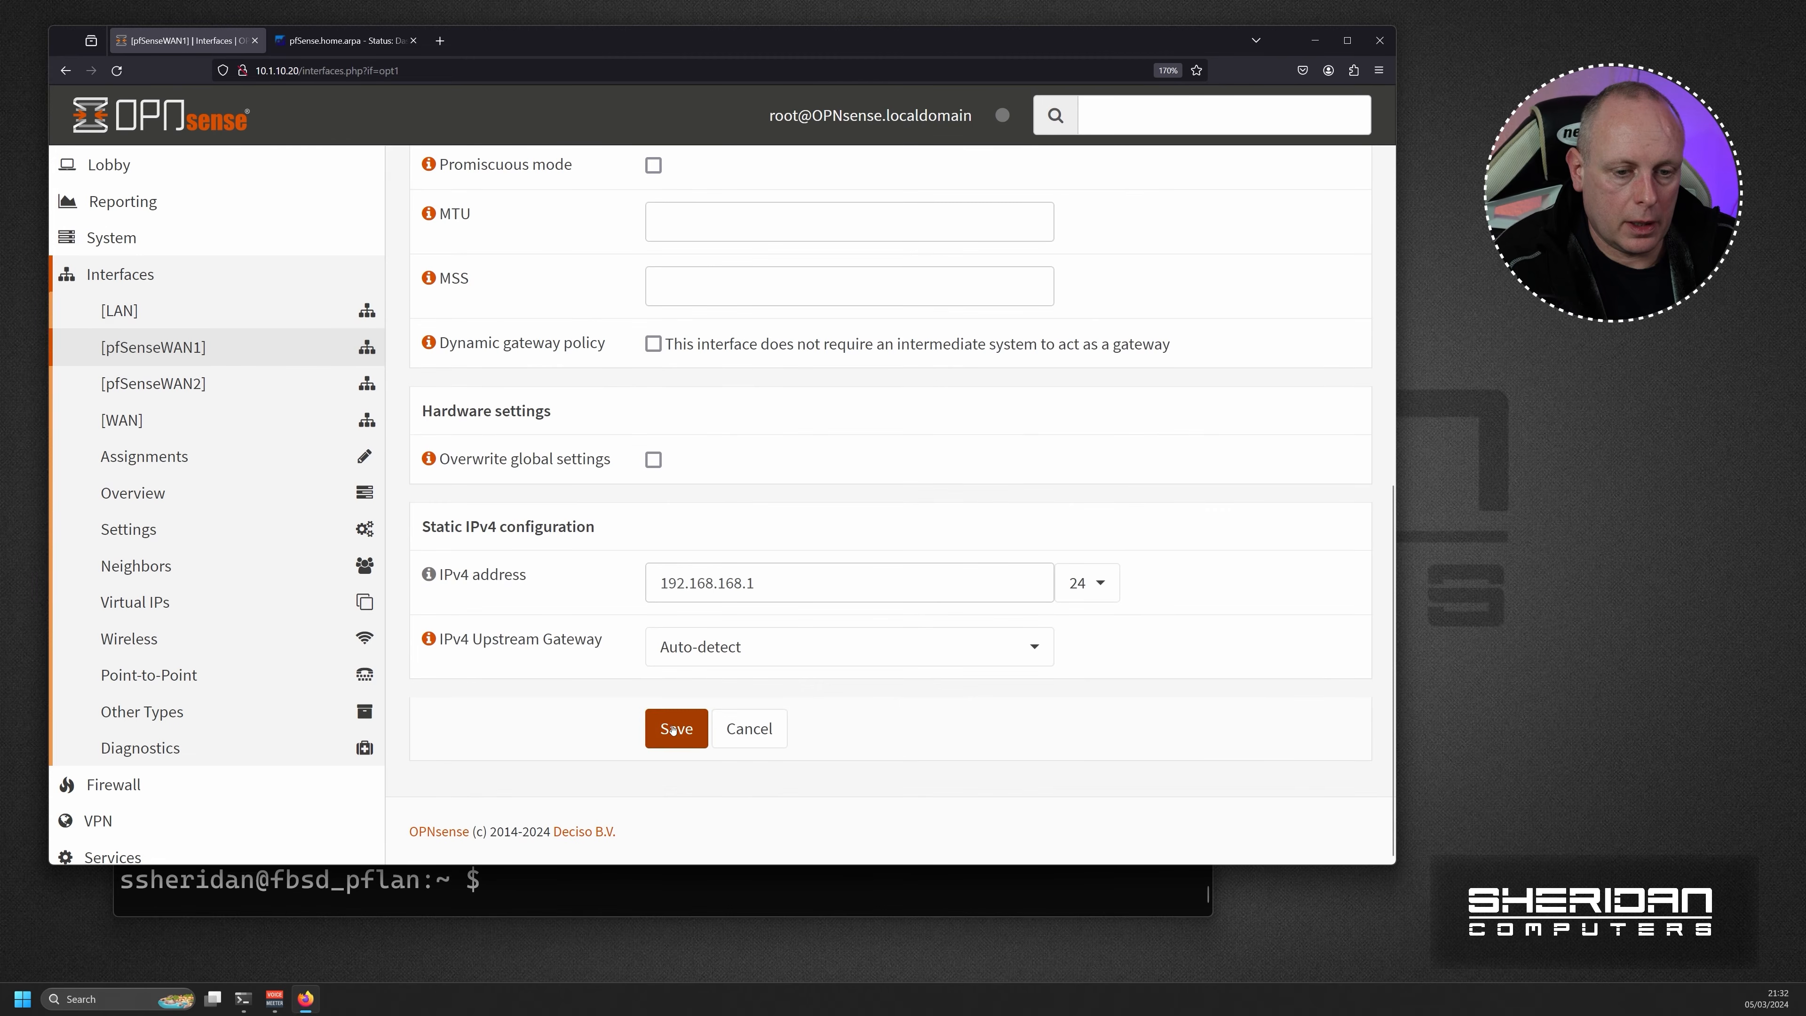
click(674, 728)
click(1237, 281)
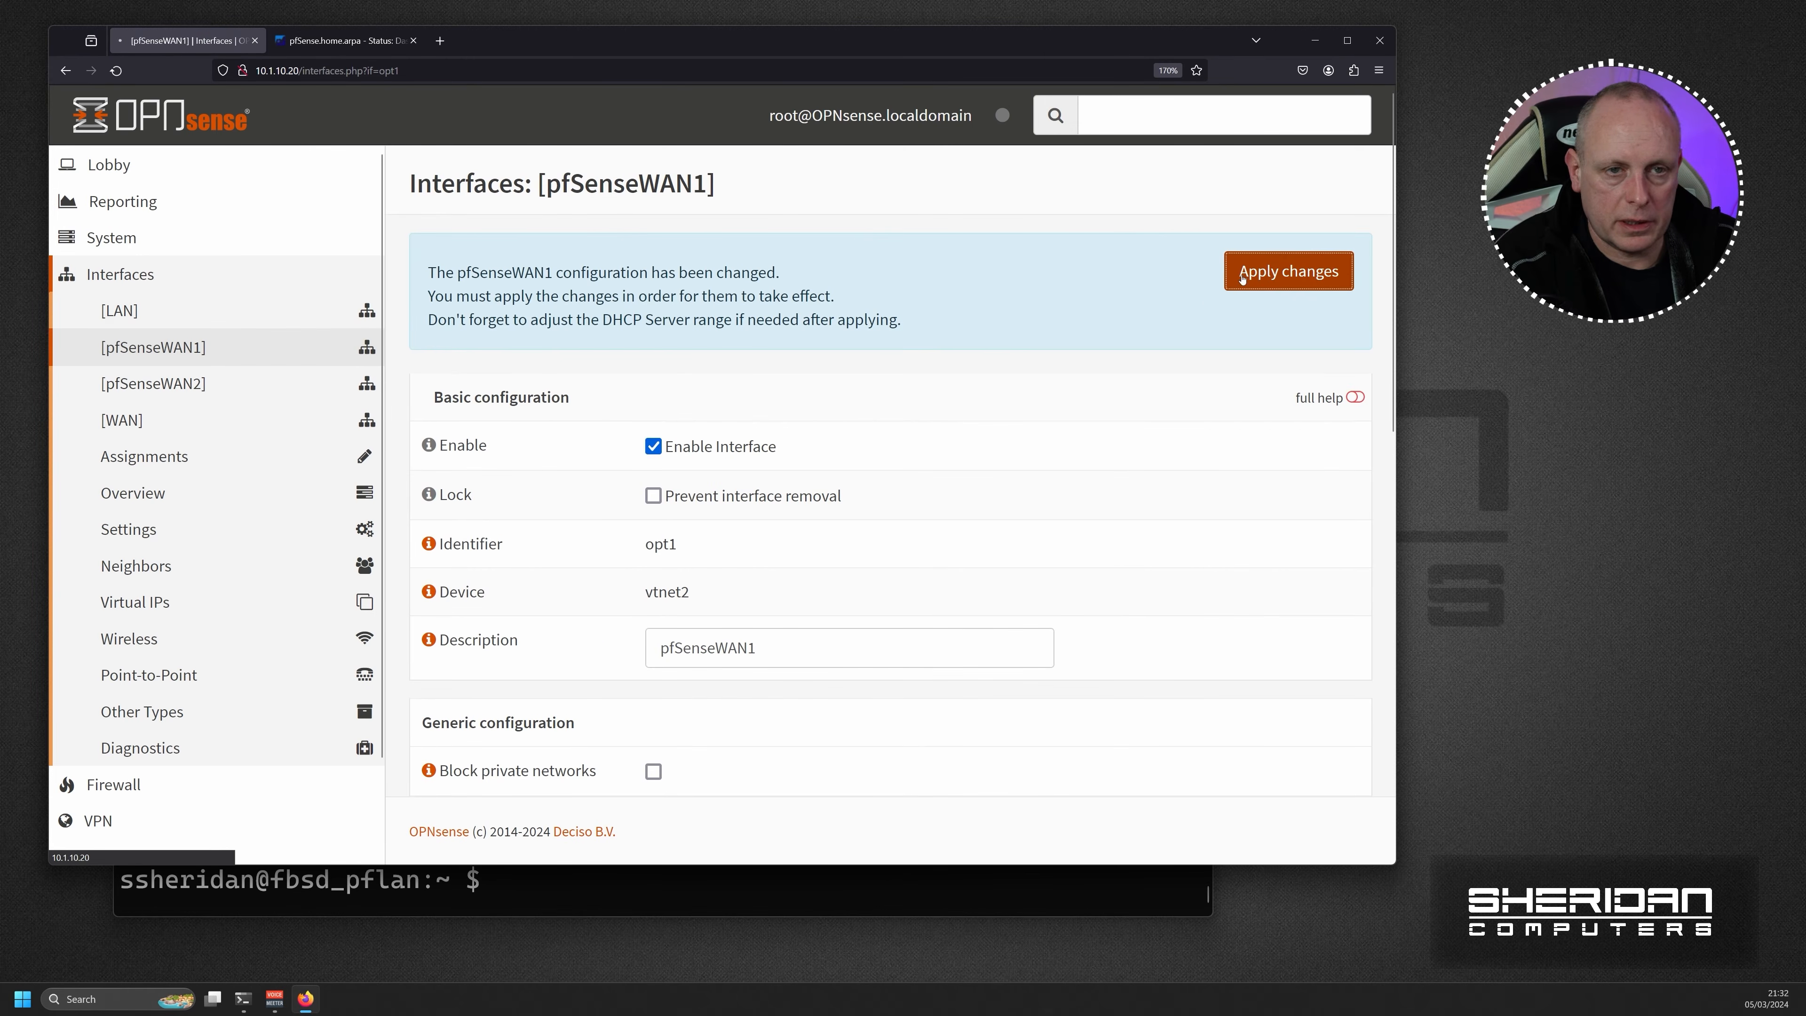
click(345, 41)
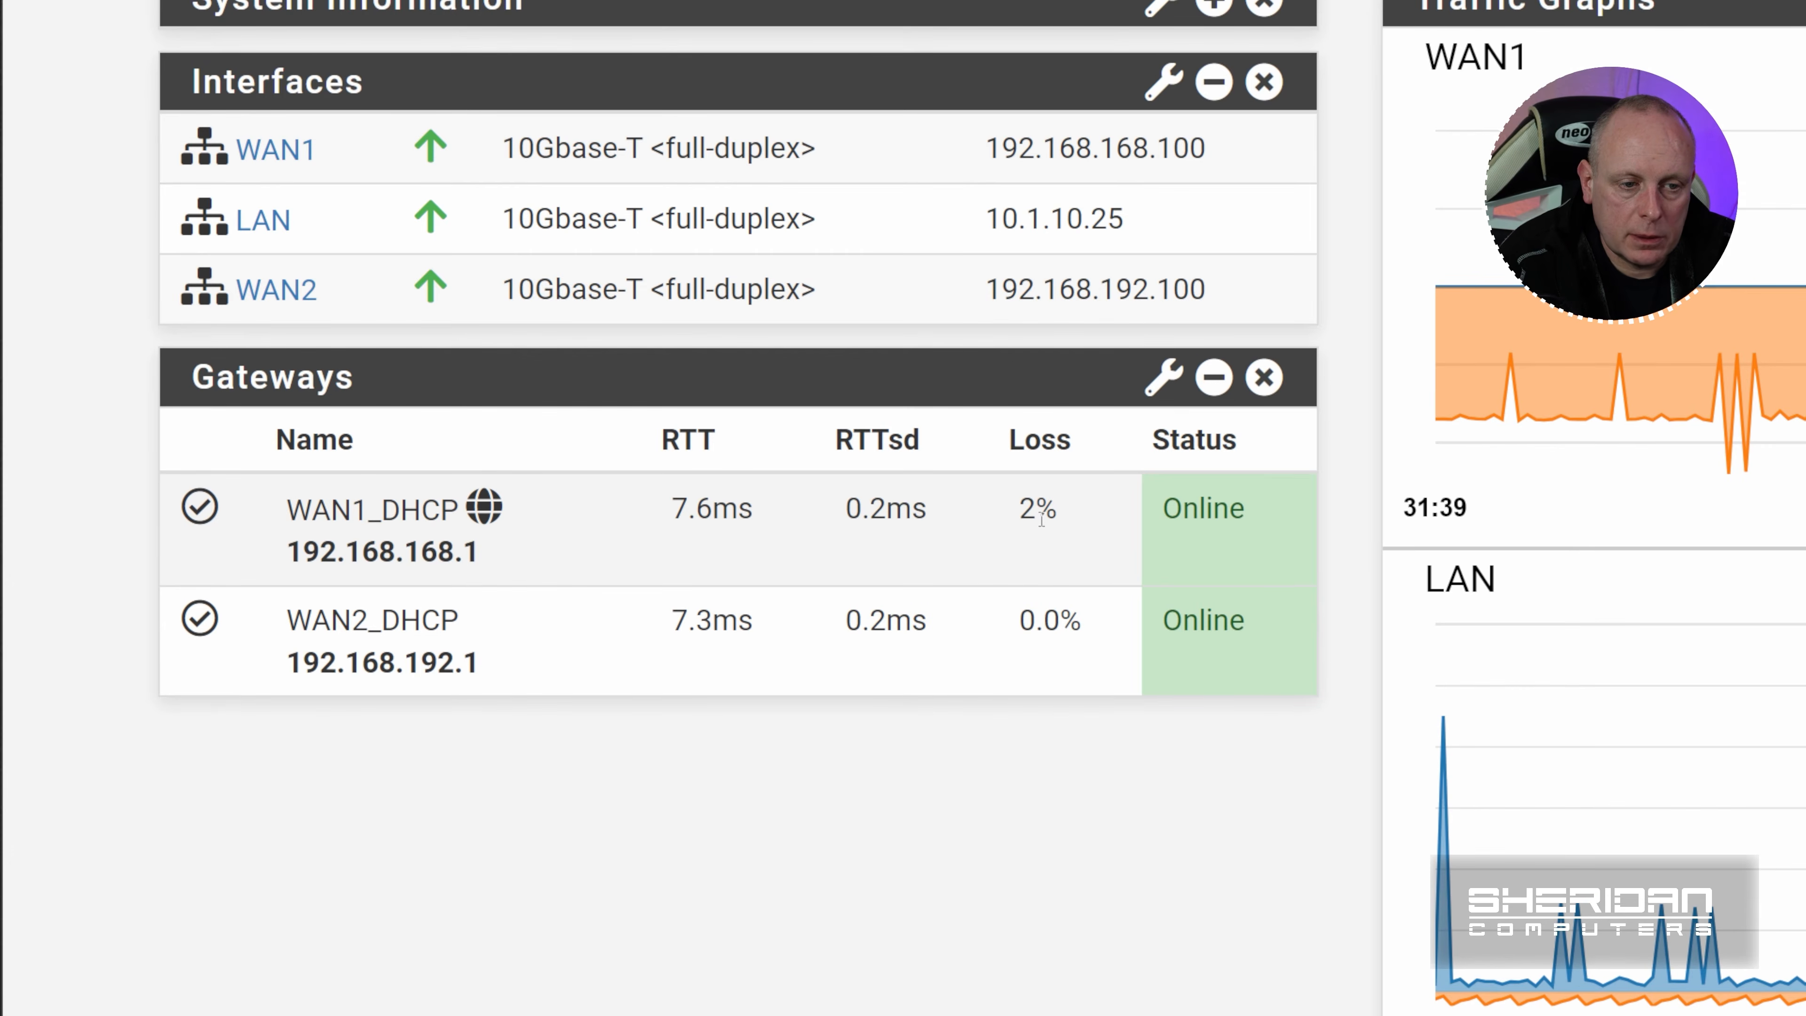
mouse_move(489, 522)
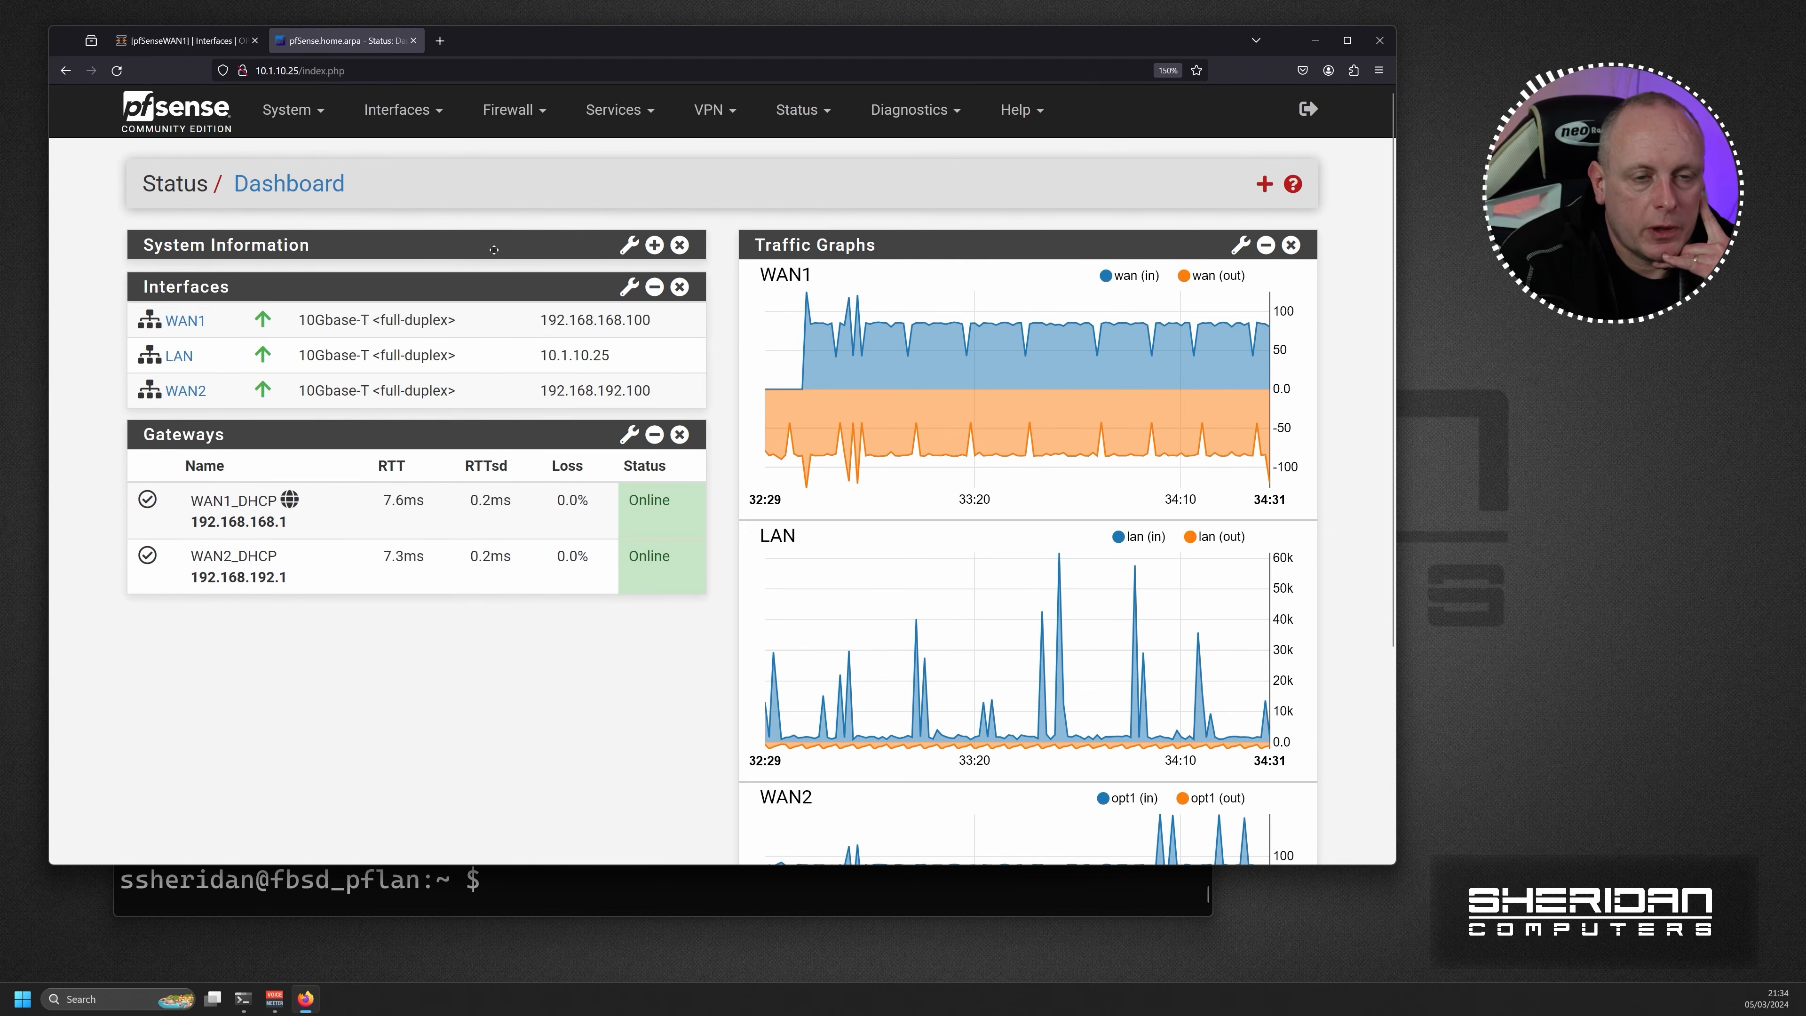
Open the IPv4 "Default allow LAN to any rule" in the LAN firewall rules for editing and show its advanced options
click(489, 112)
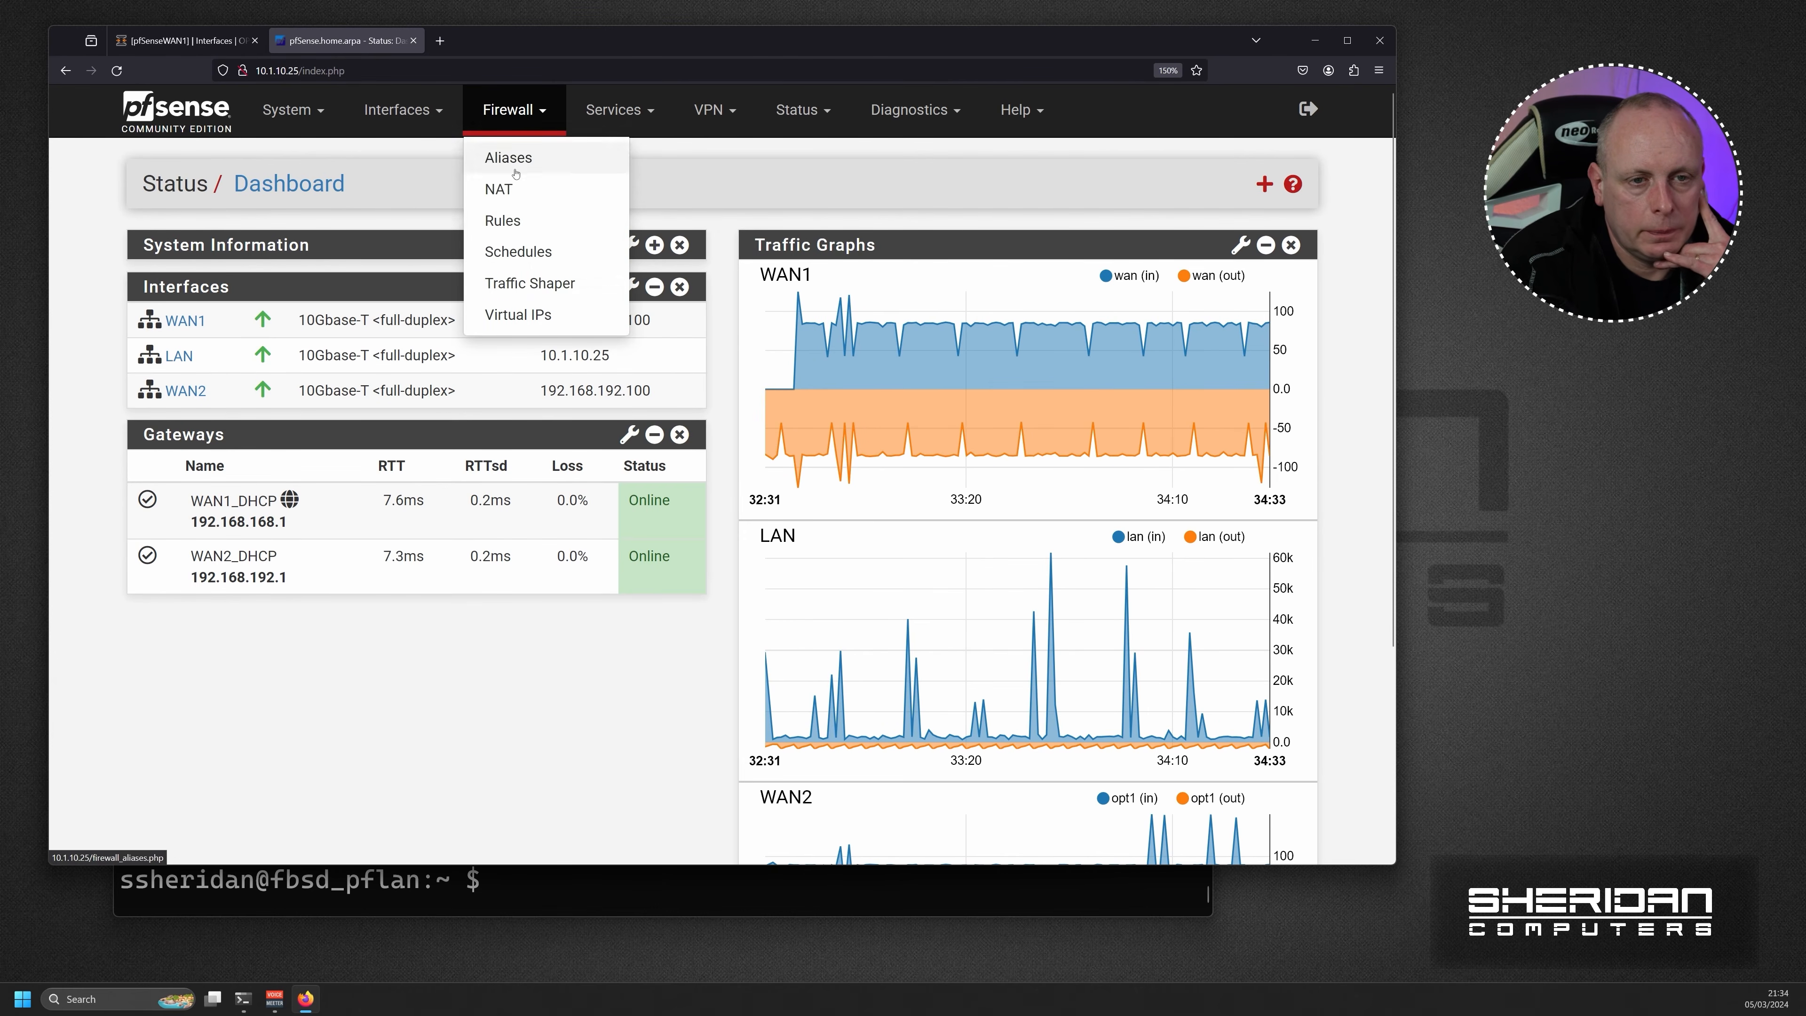
click(518, 221)
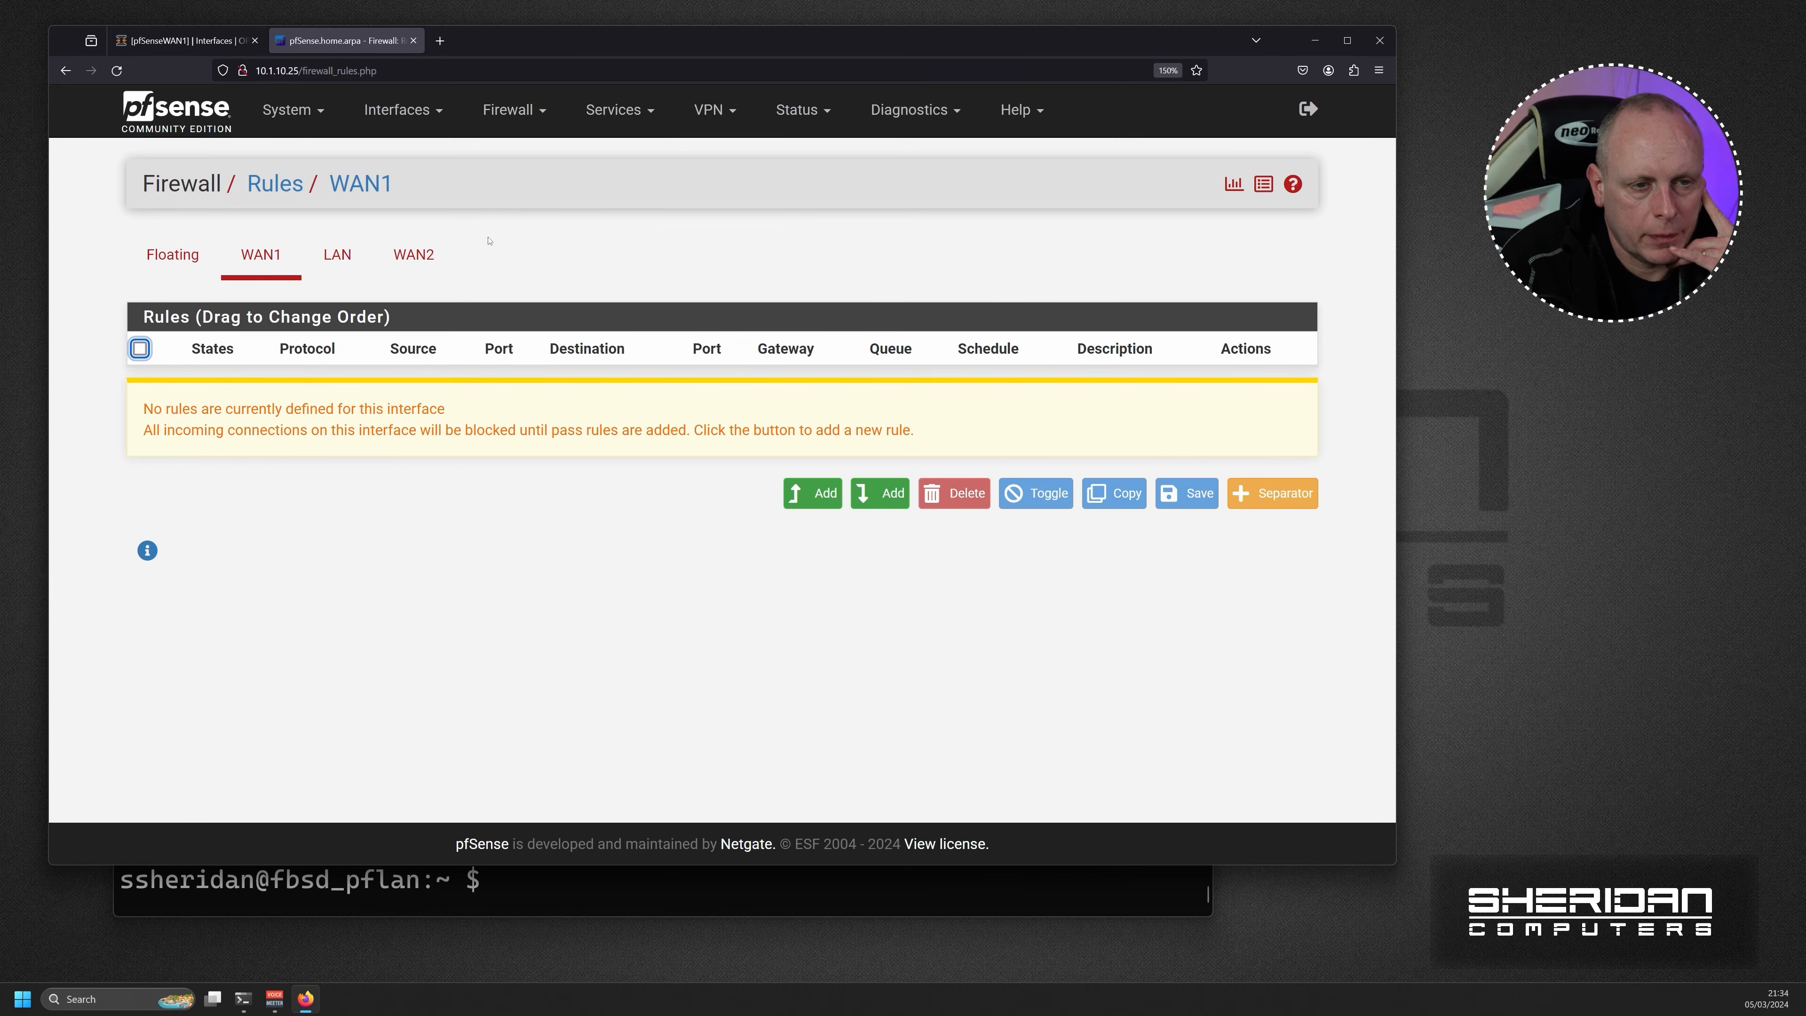
click(337, 254)
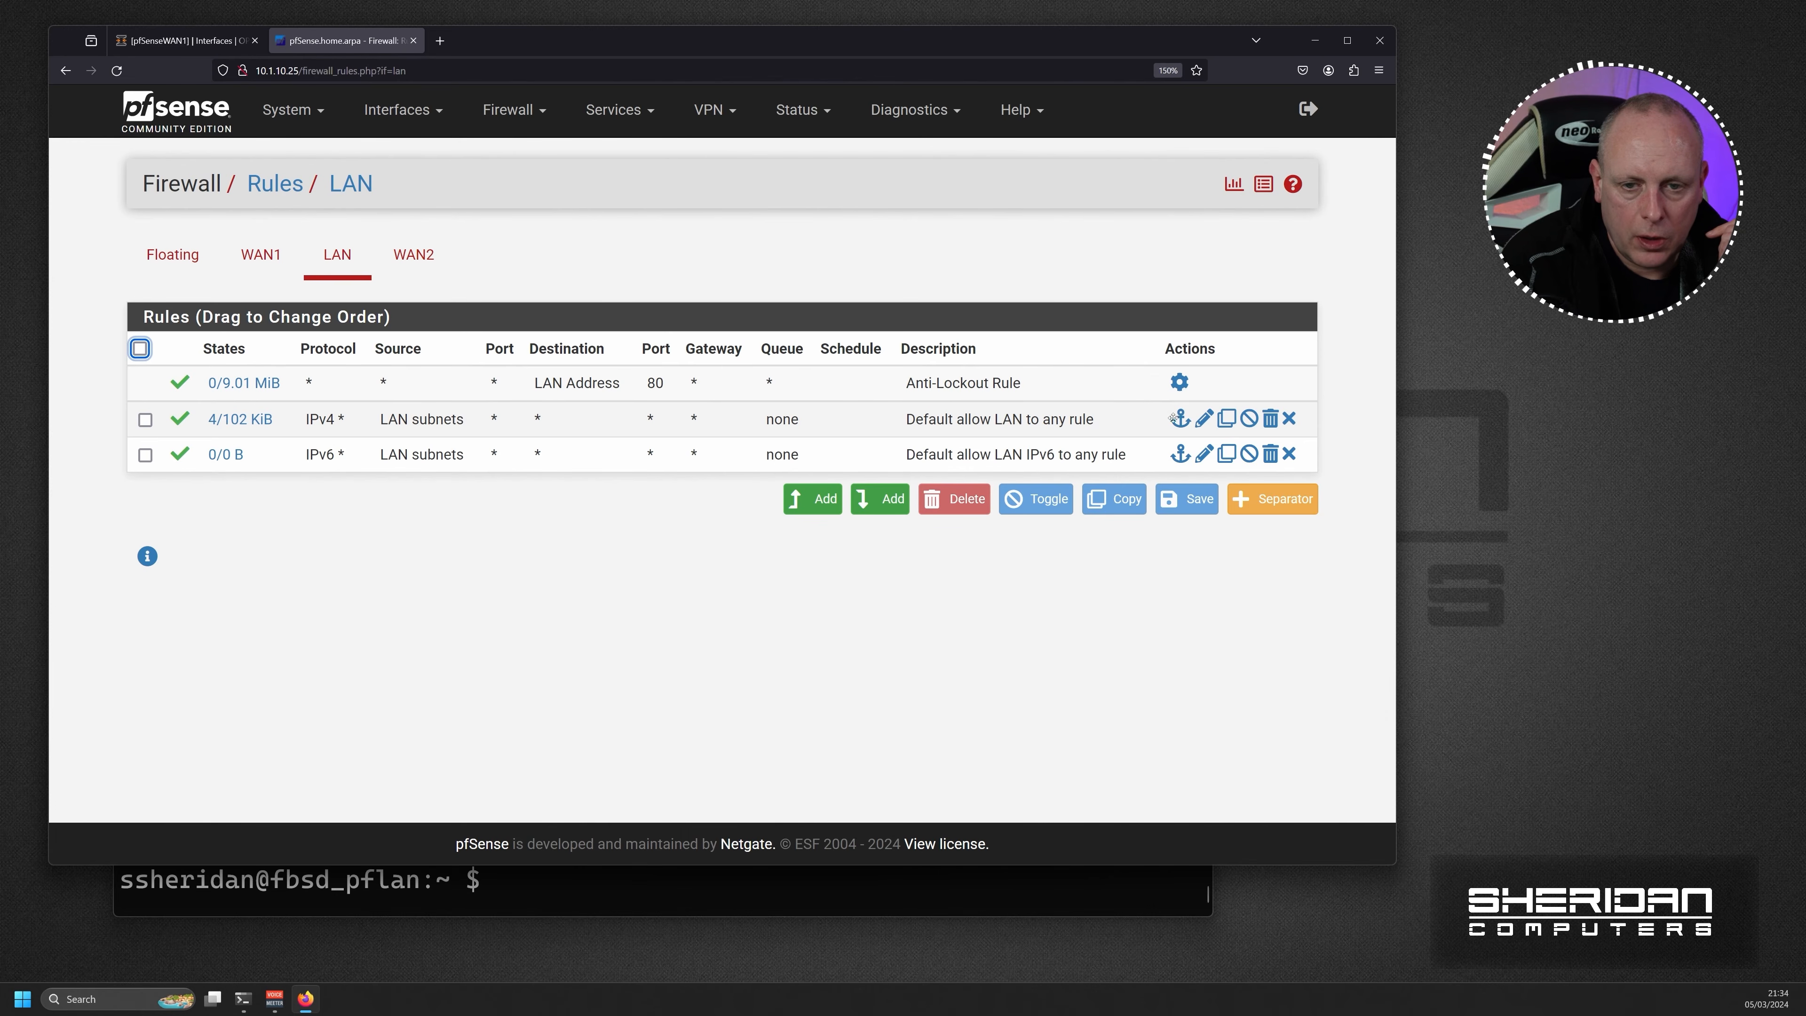
click(1203, 418)
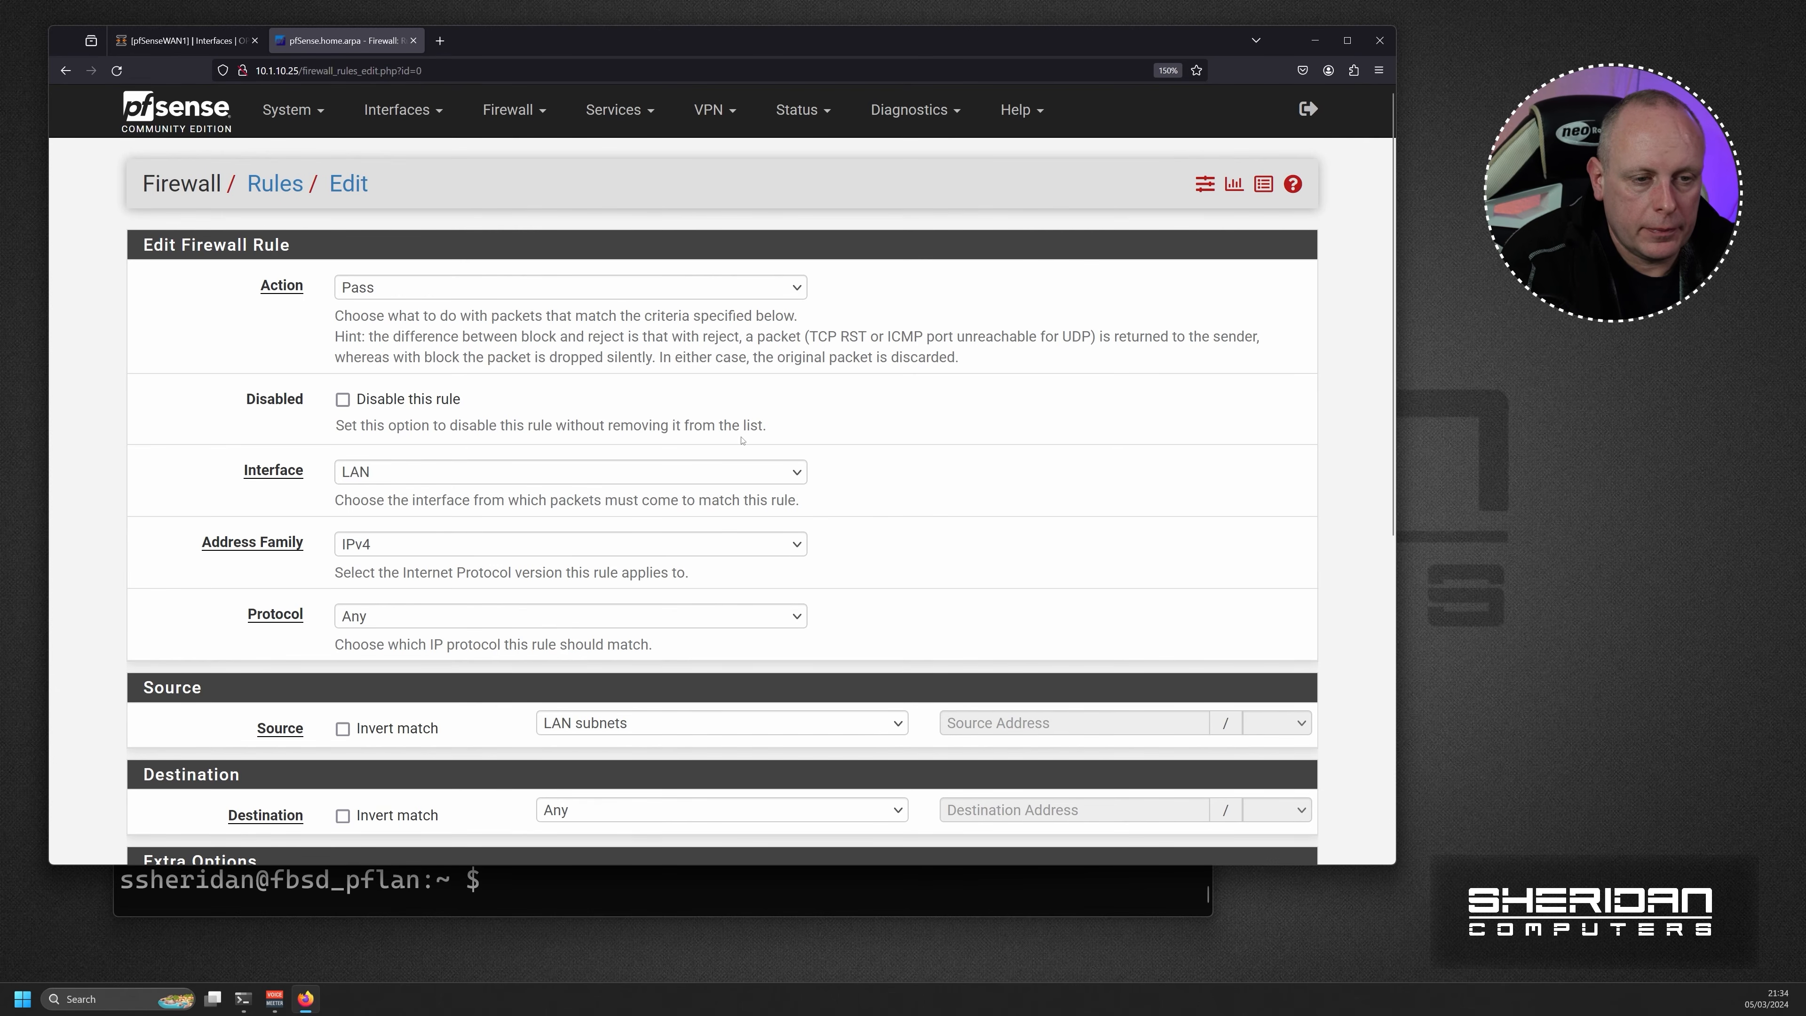
scroll(738, 441, down, 6)
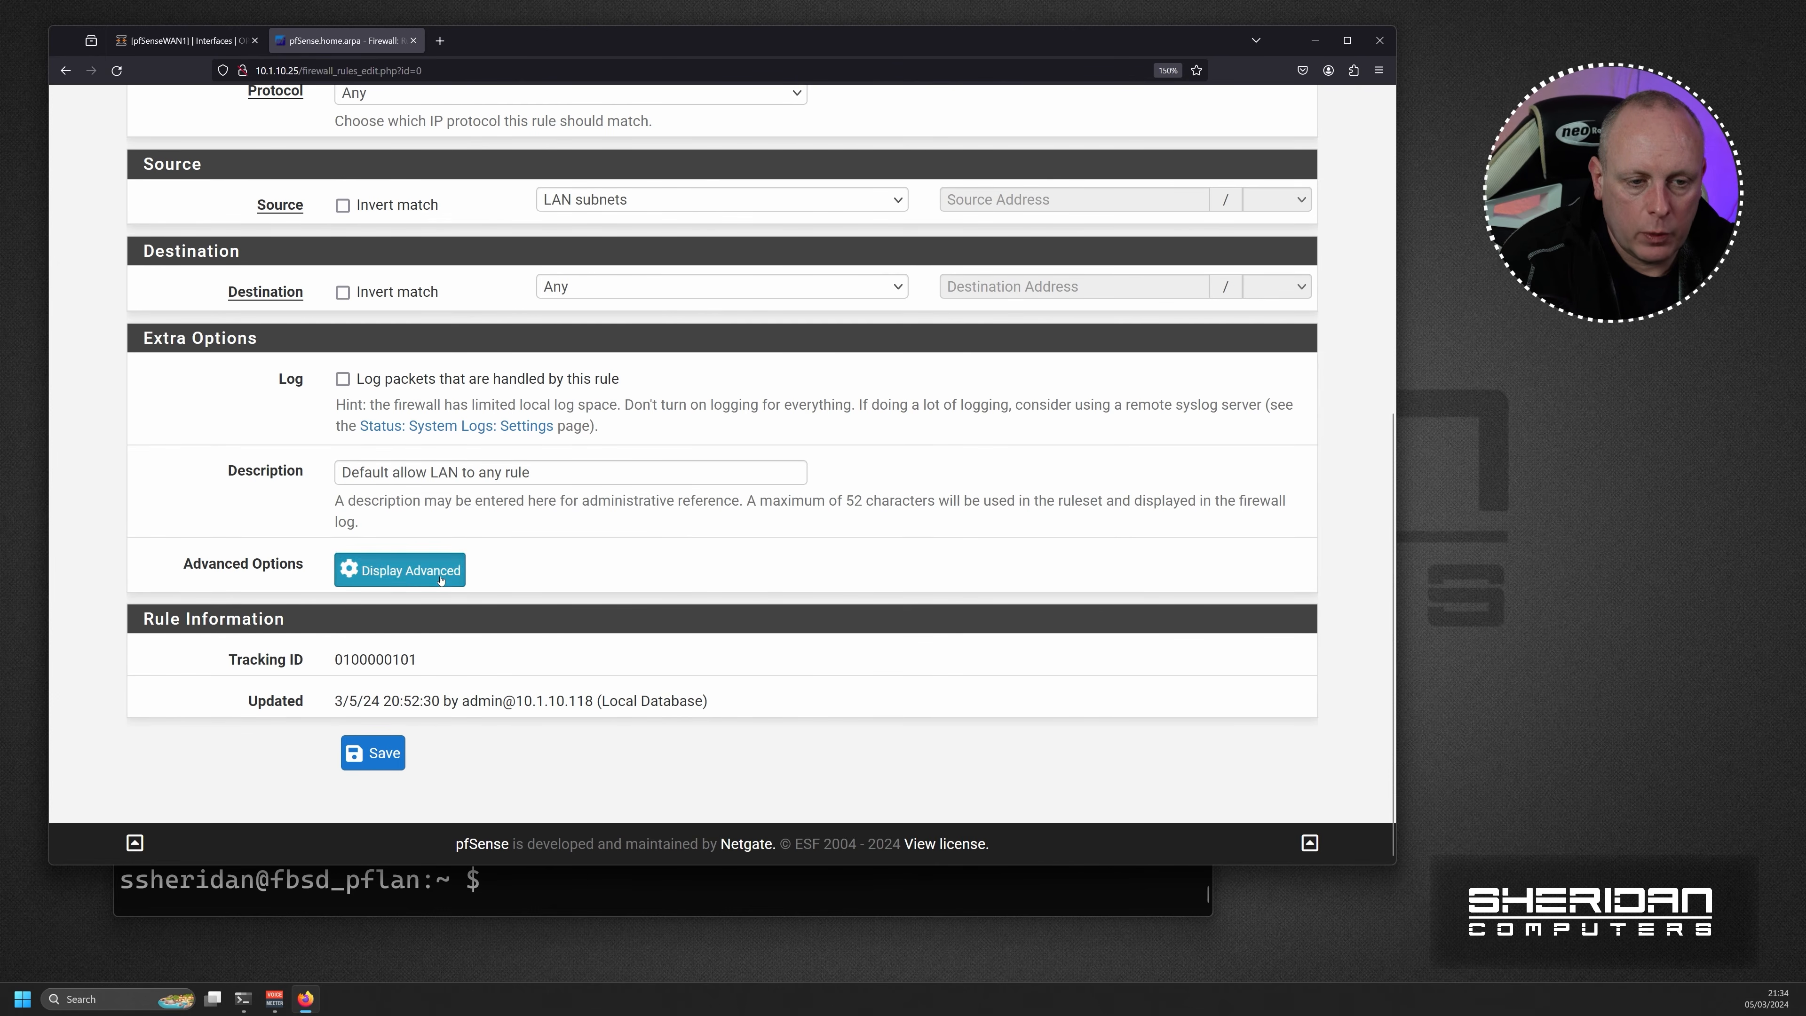
click(409, 570)
Choose "Untrusted - WAN Failover Group" as the gateway in the LAN rule's advanced options
scroll(517, 566, down, 3)
scroll(517, 565, down, 3)
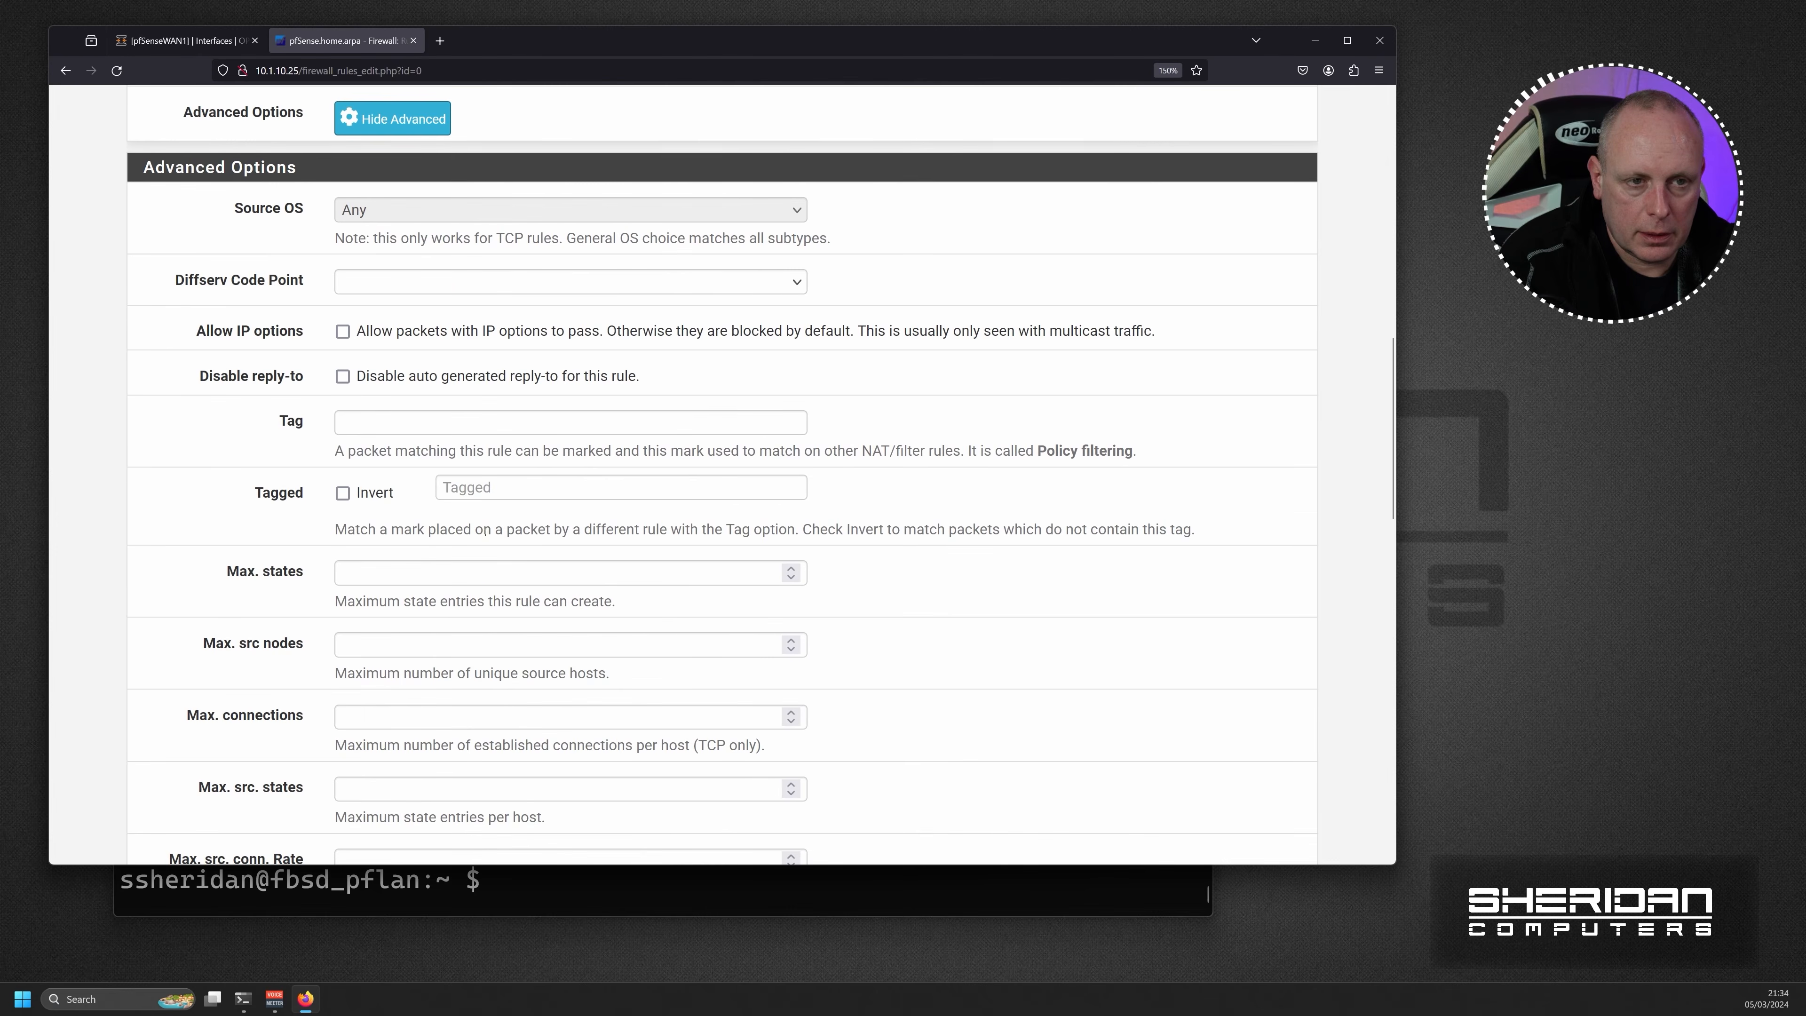
scroll(485, 530, up, 3)
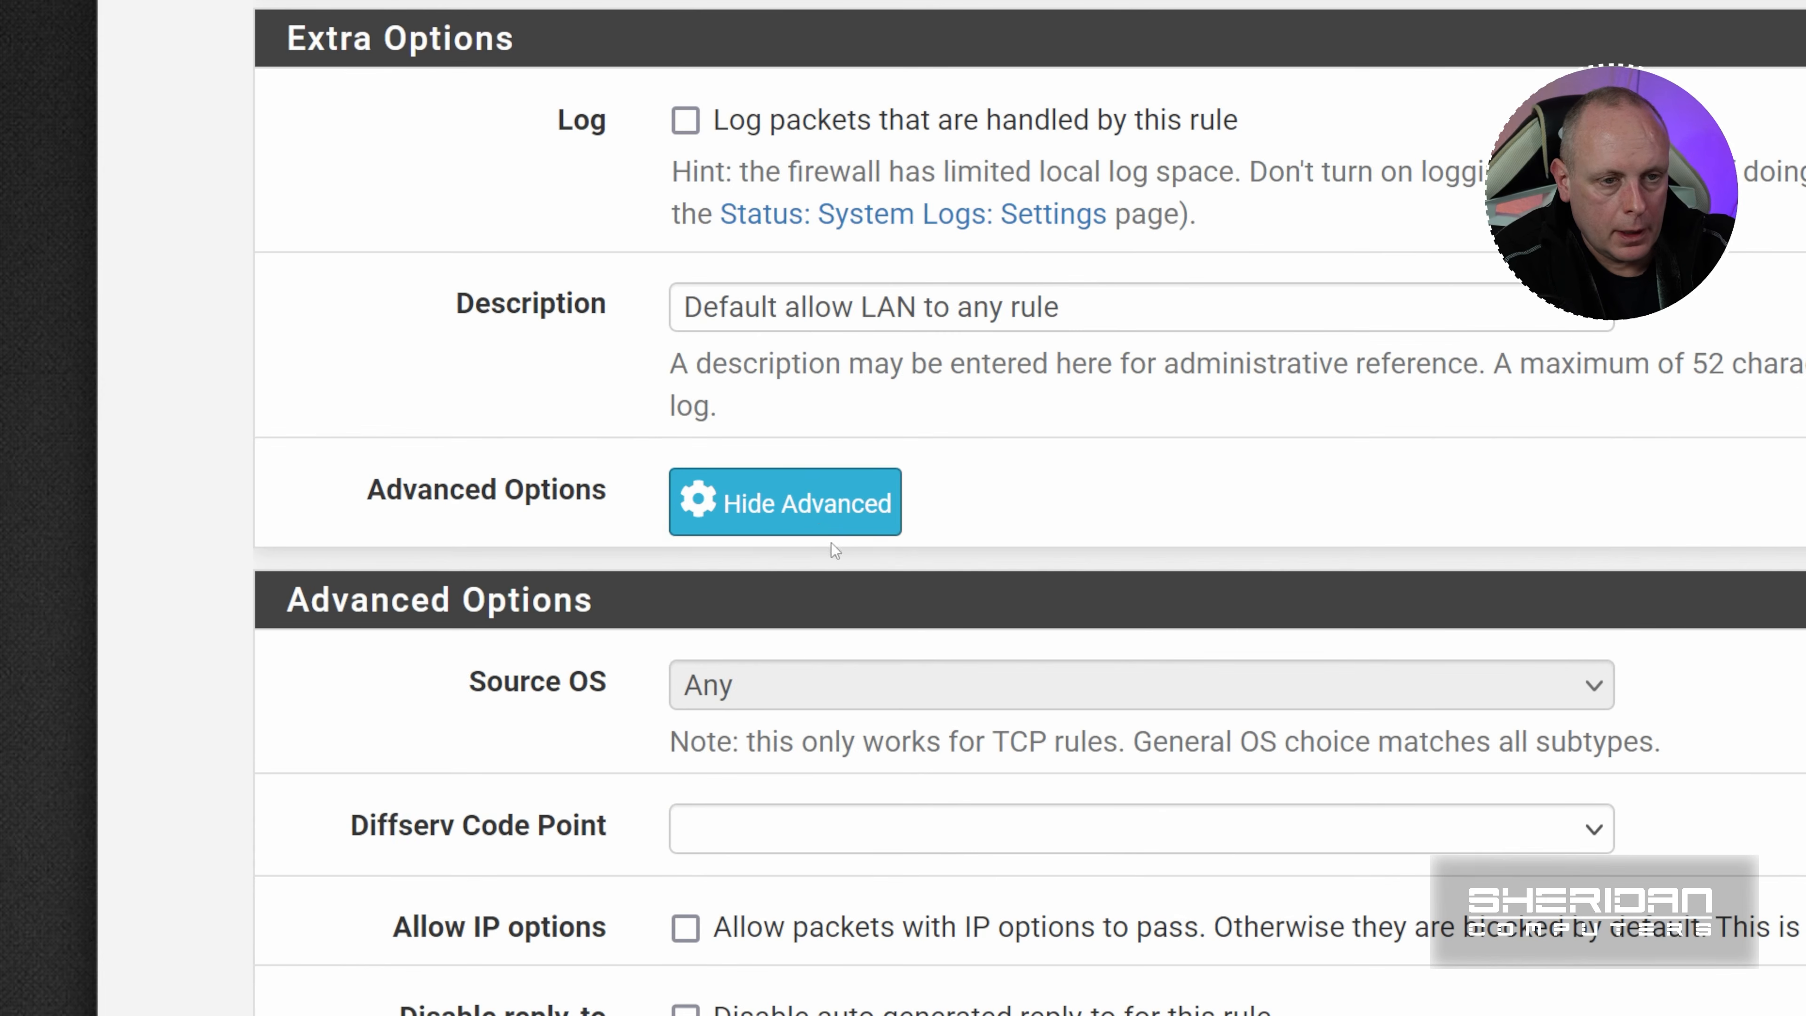
scroll(406, 384, down, 5)
scroll(812, 584, down, 10)
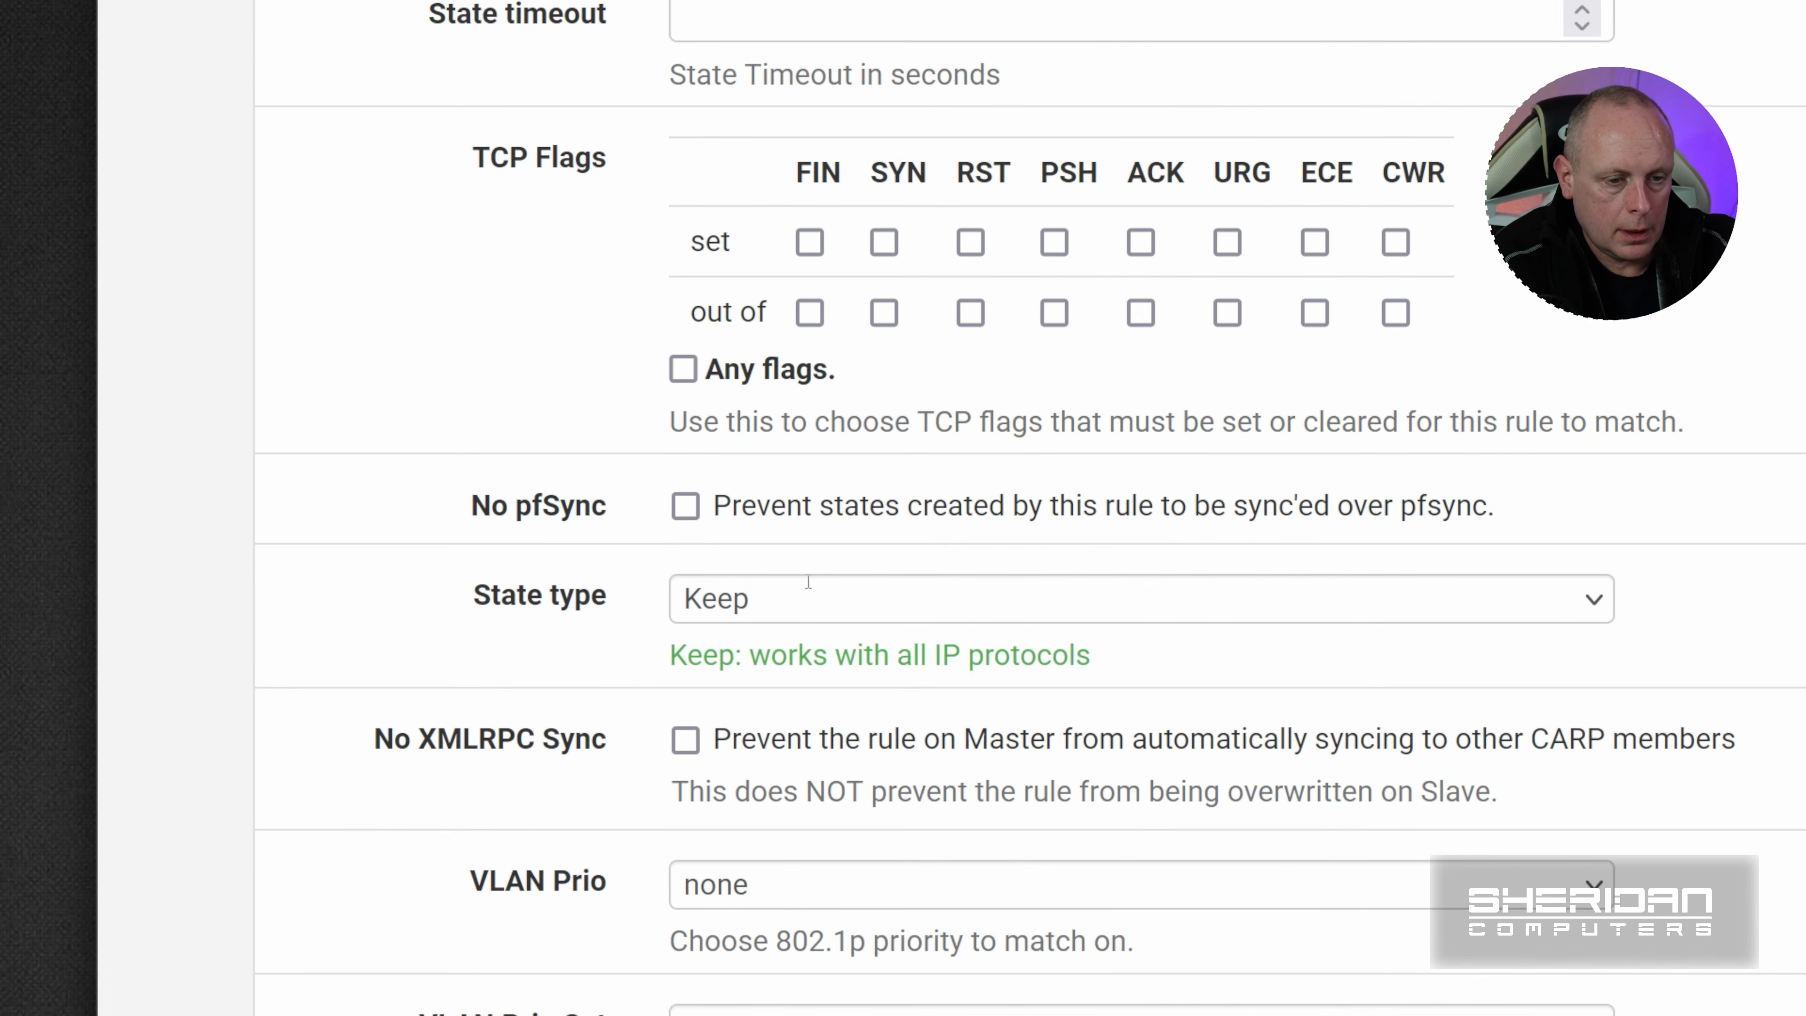
scroll(805, 583, down, 8)
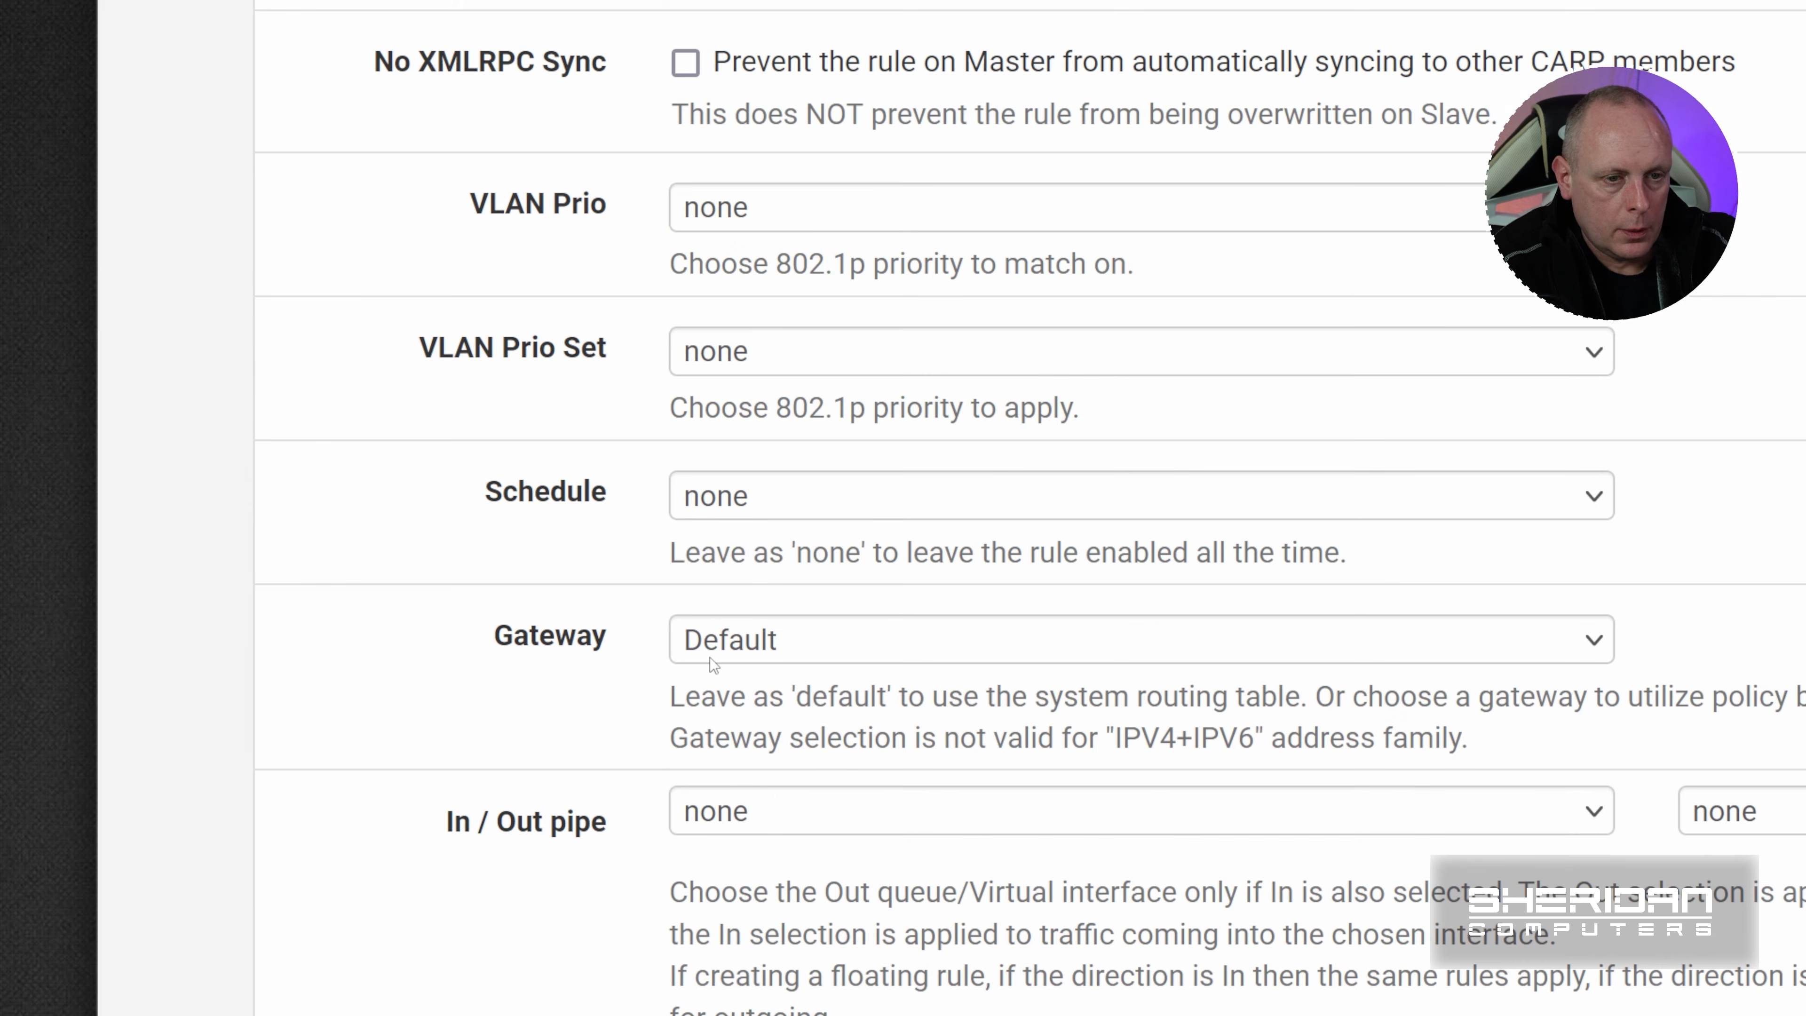
click(712, 658)
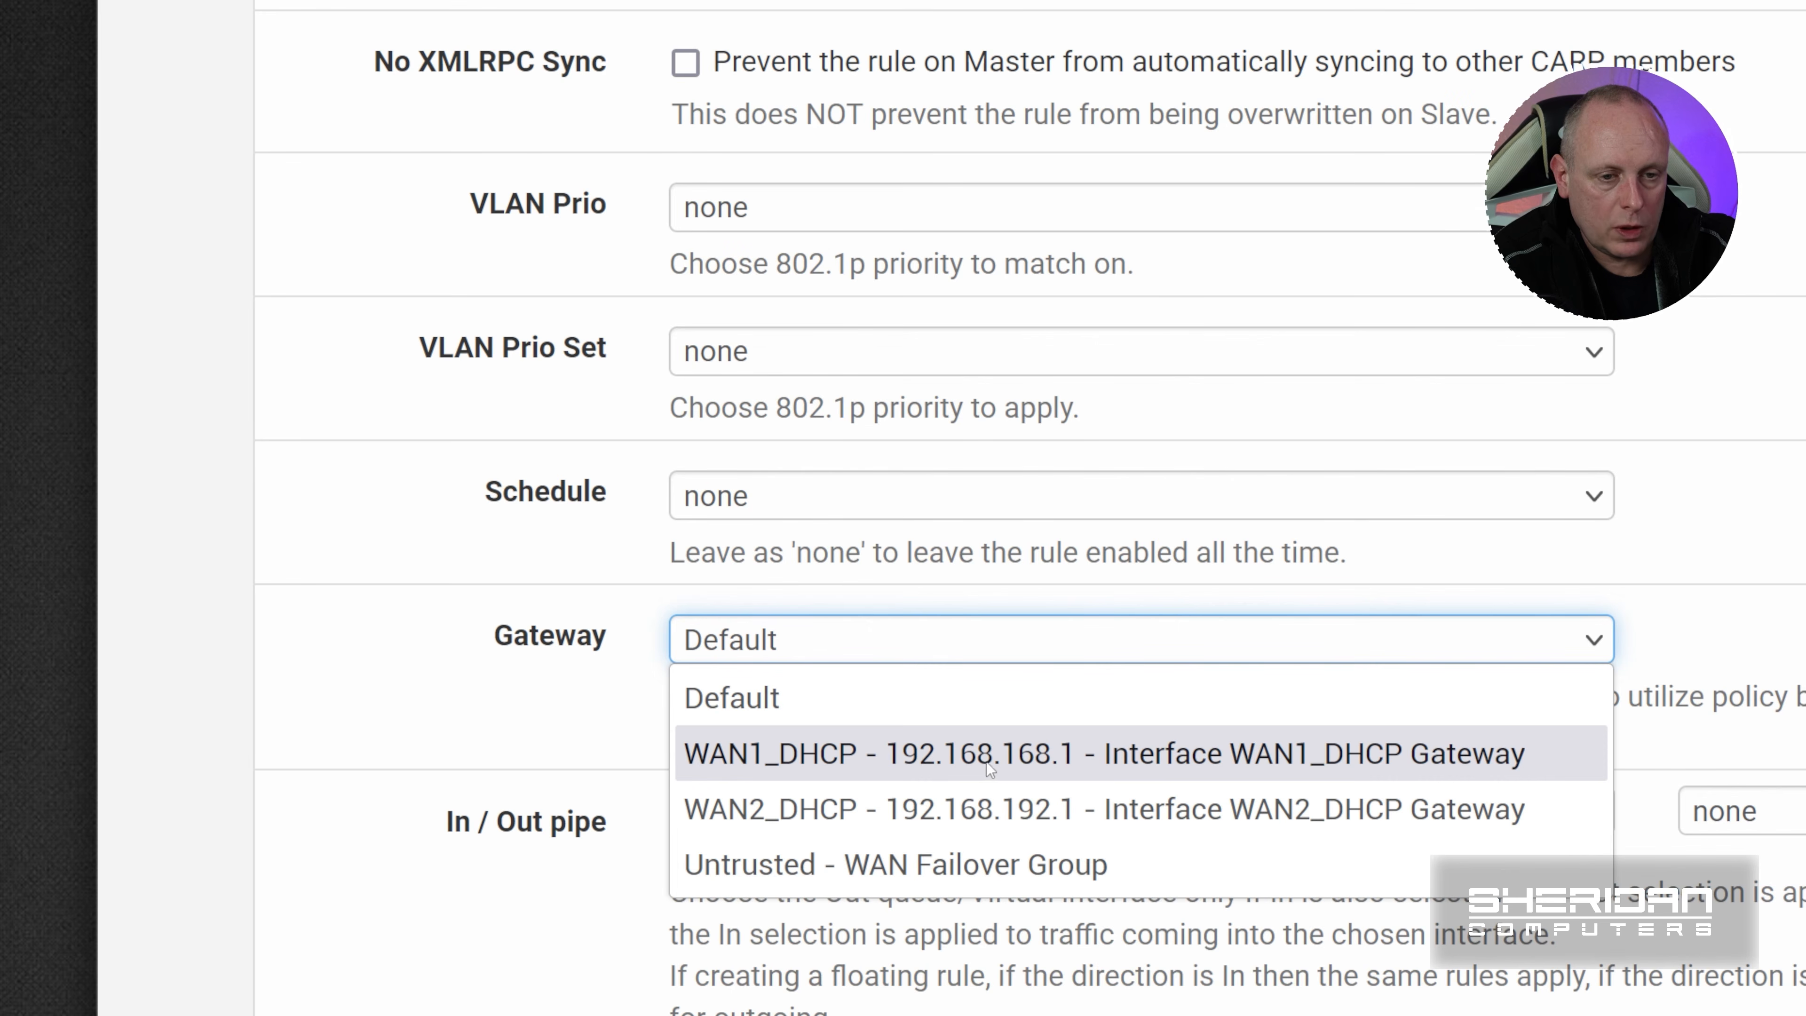
click(953, 872)
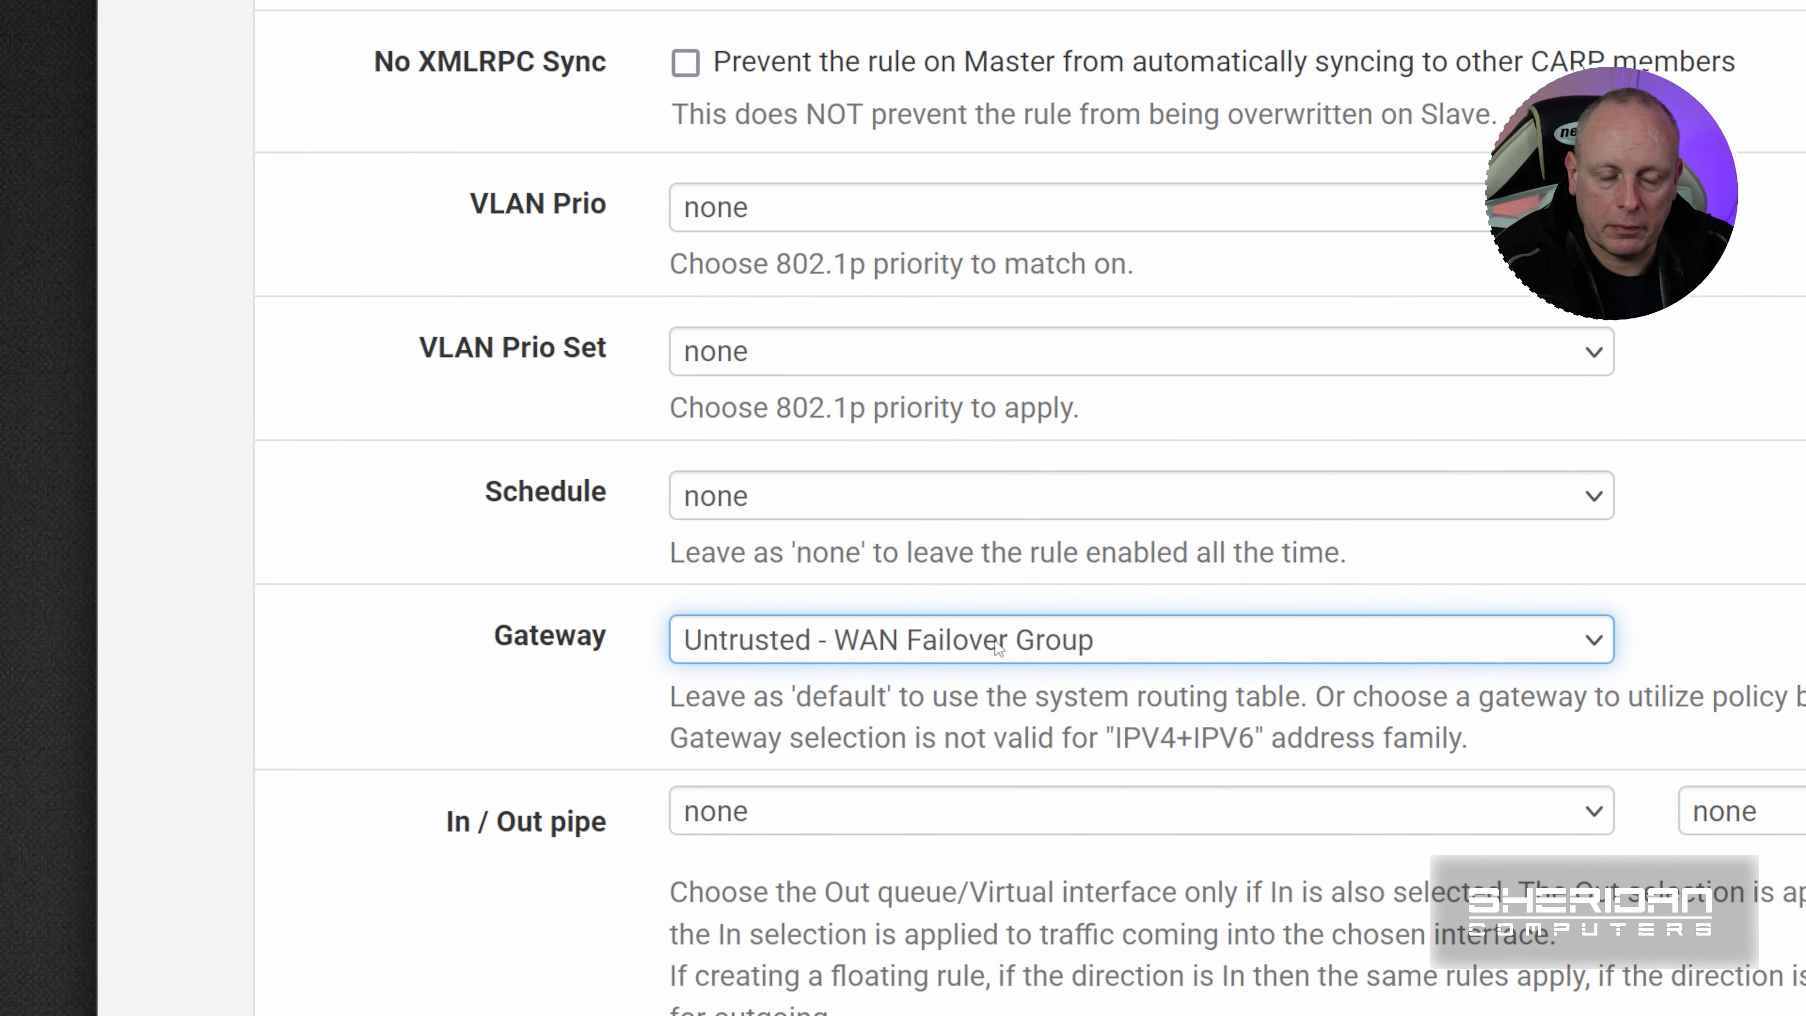
Set the LAN rule's gateway back to Default, then save the rule and apply the firewall changes
click(946, 638)
click(923, 691)
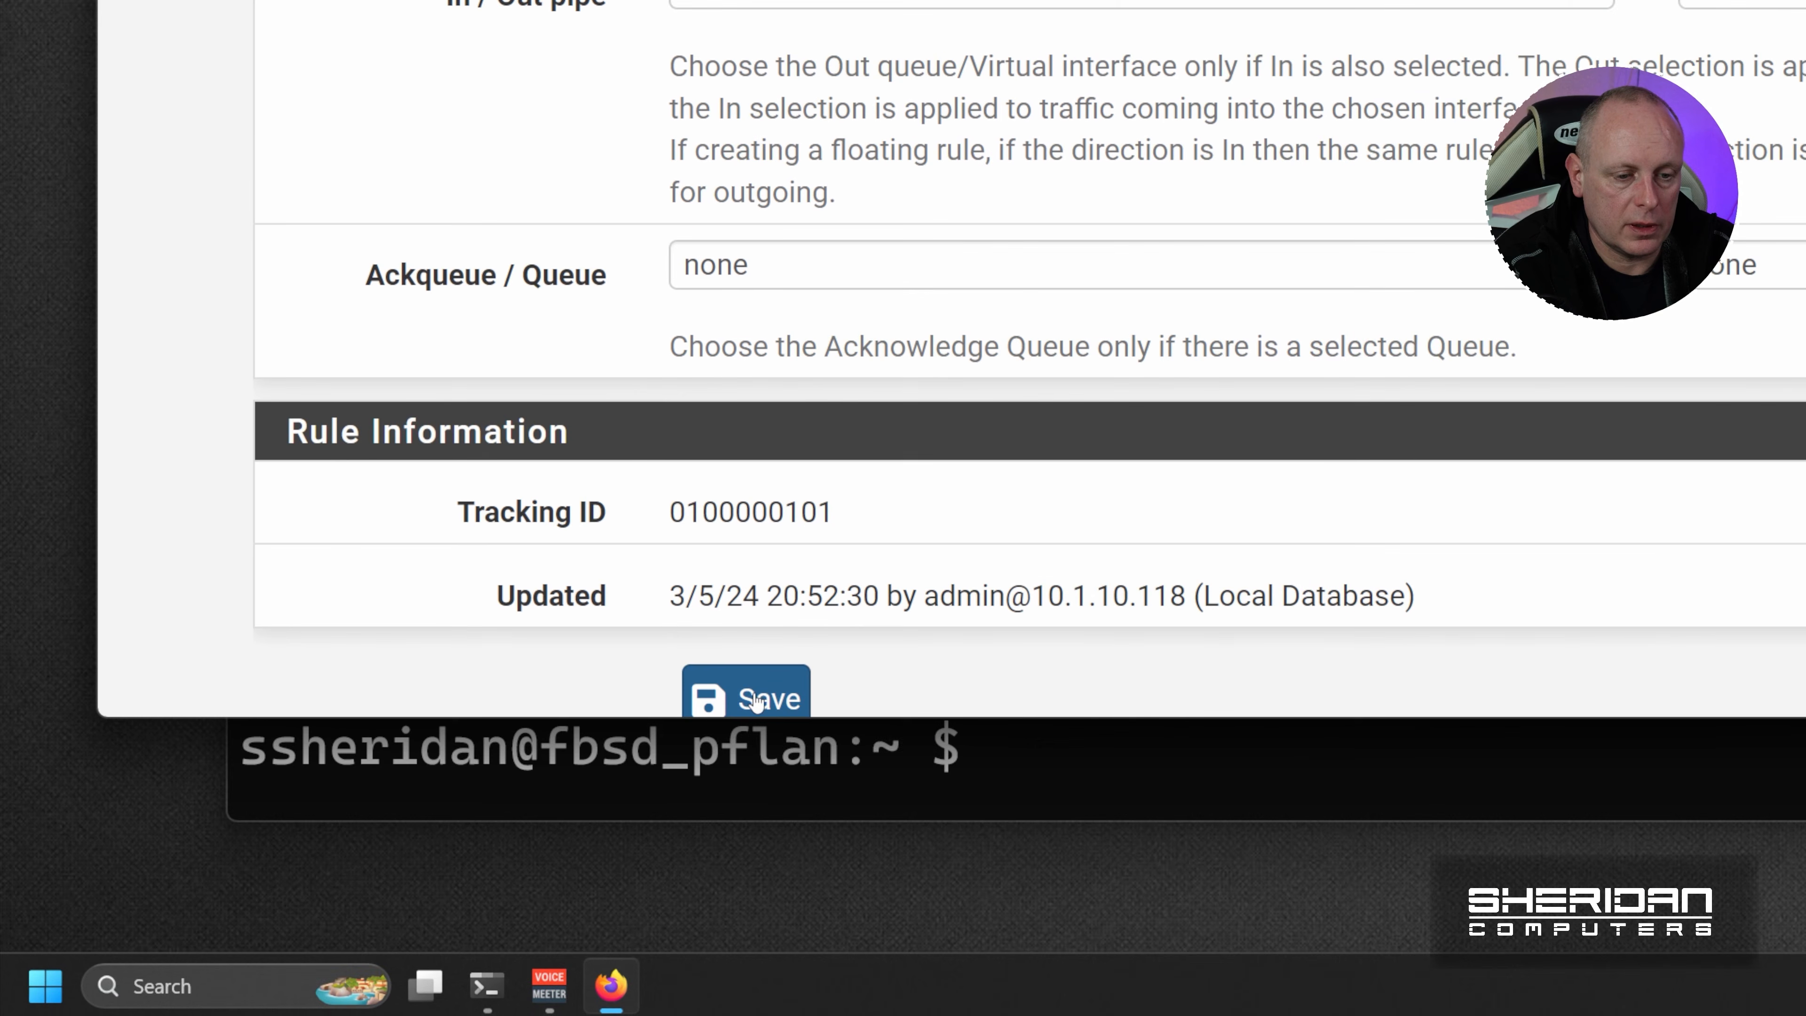
click(746, 691)
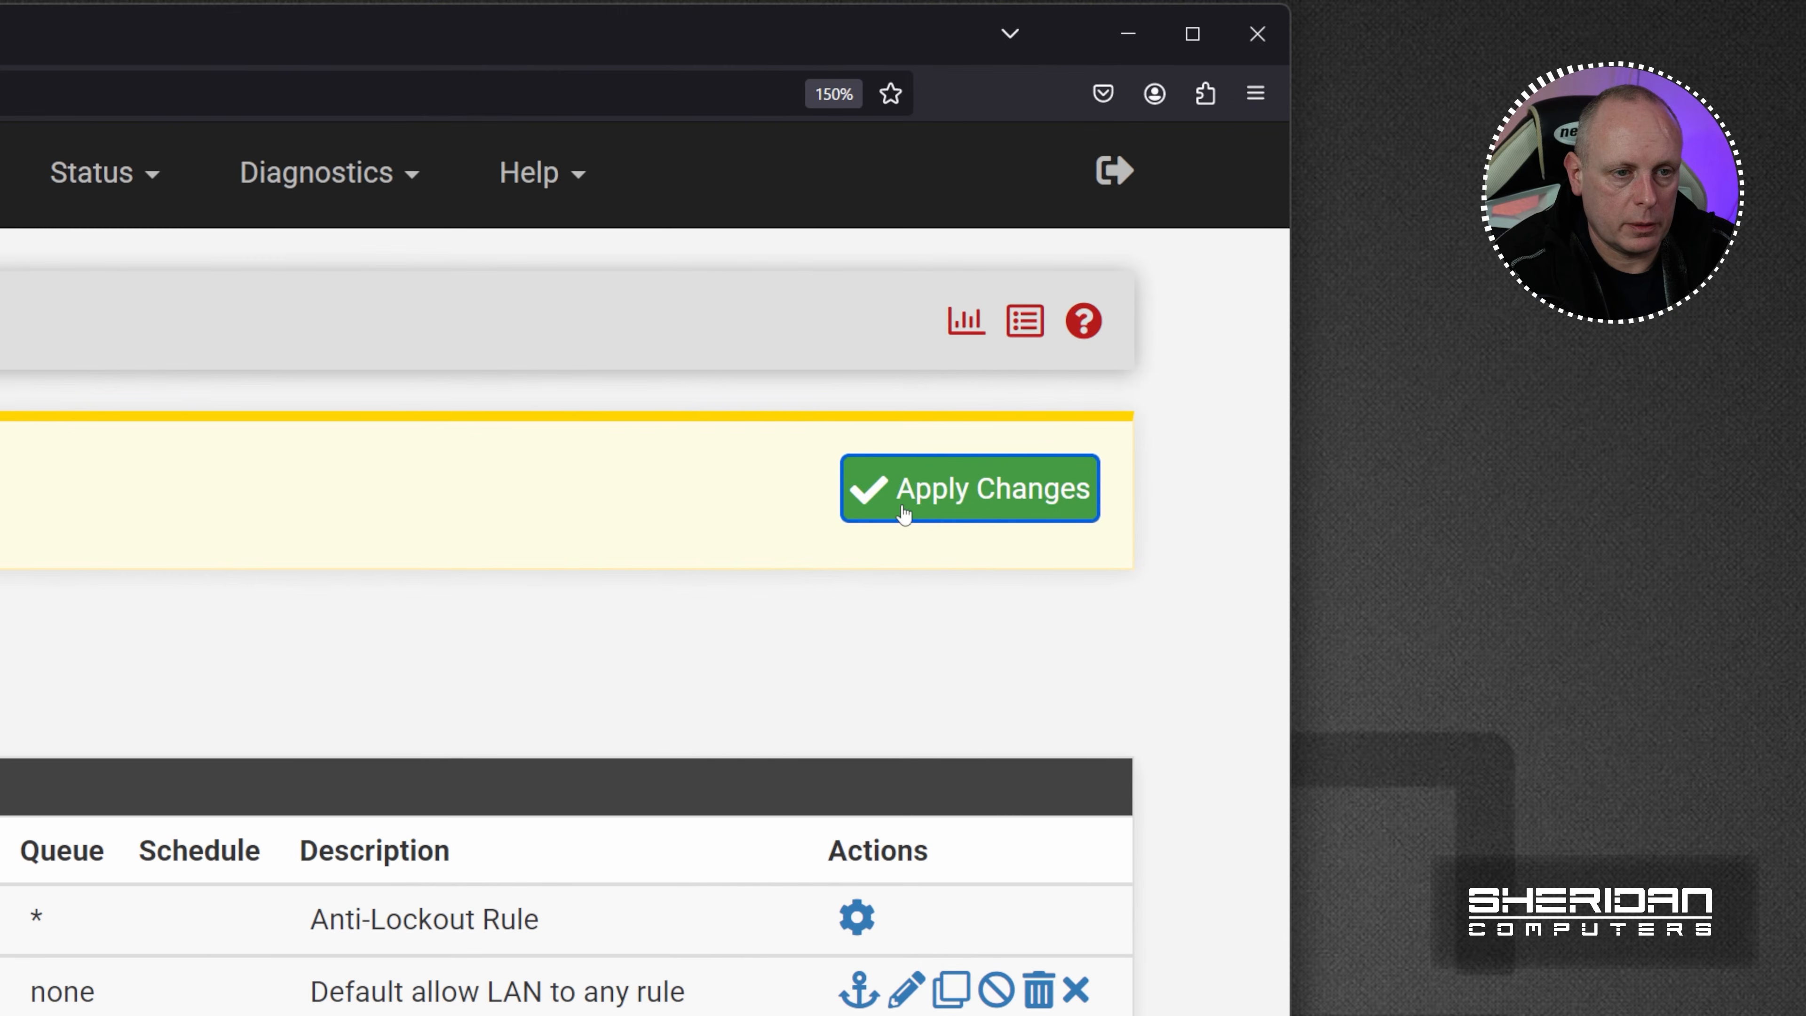
click(903, 513)
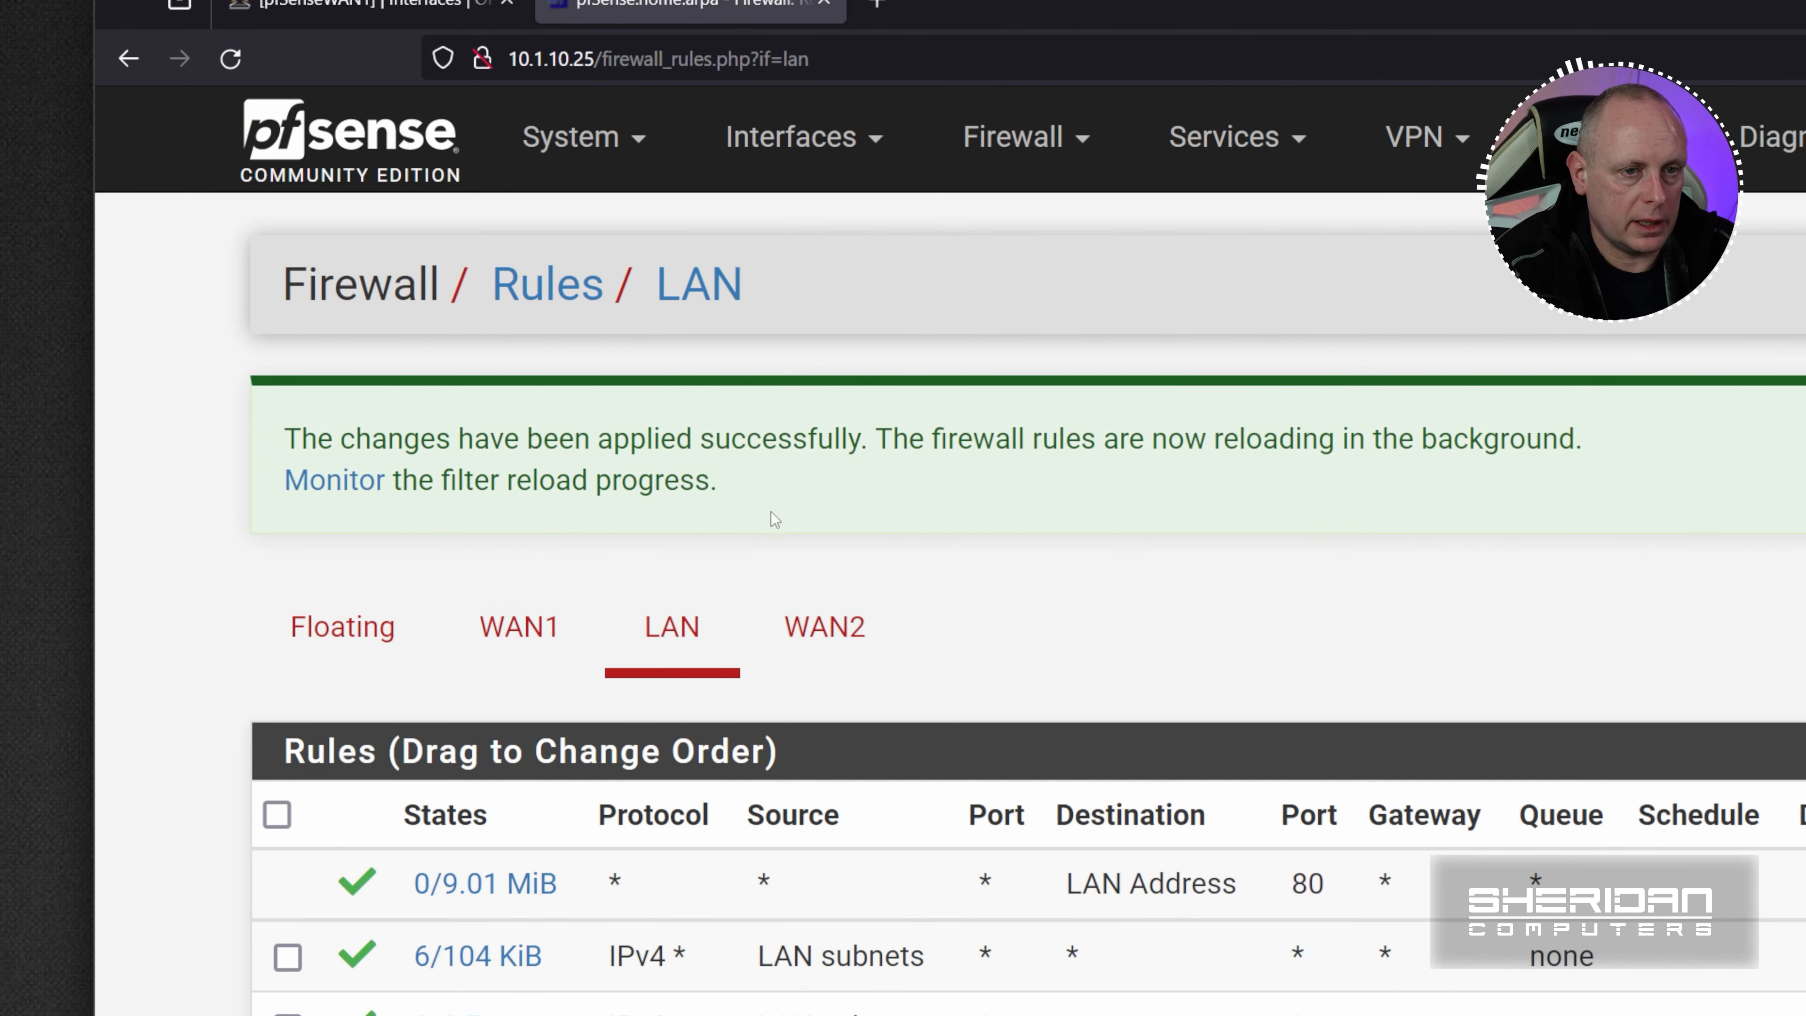
Open the system routing settings and check which default IPv4 gateway is selected
click(576, 136)
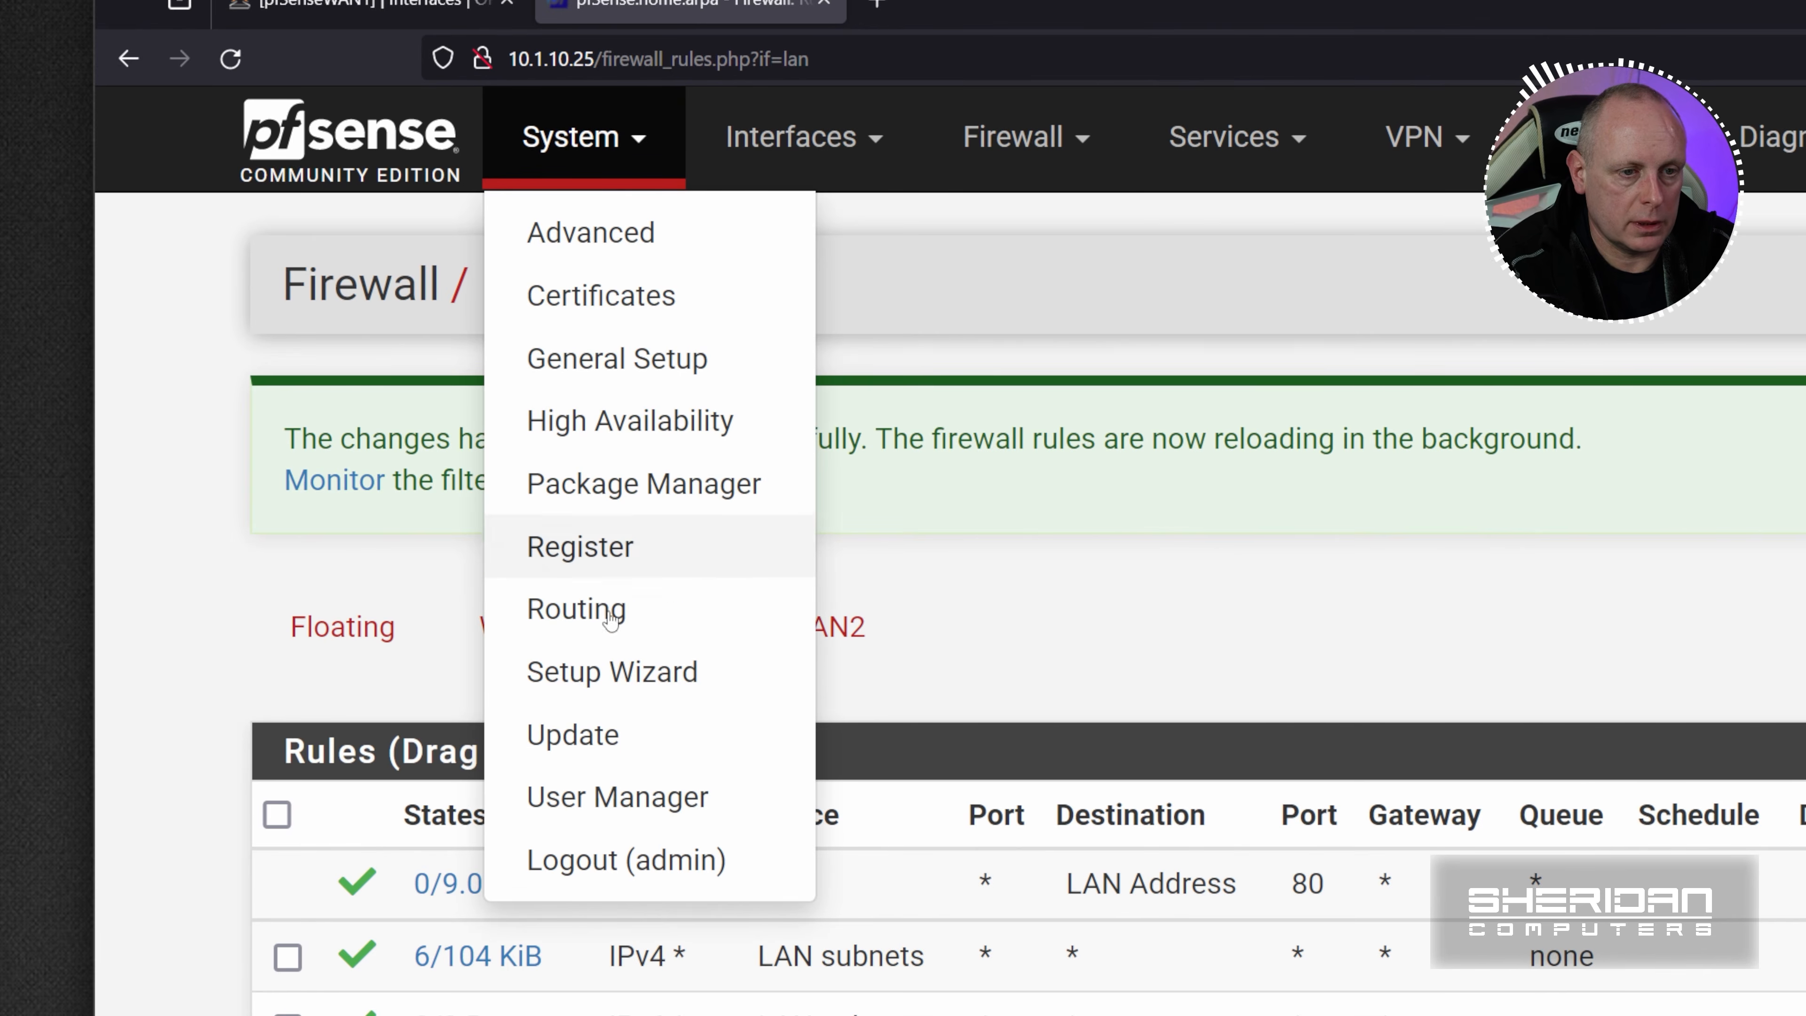
click(601, 615)
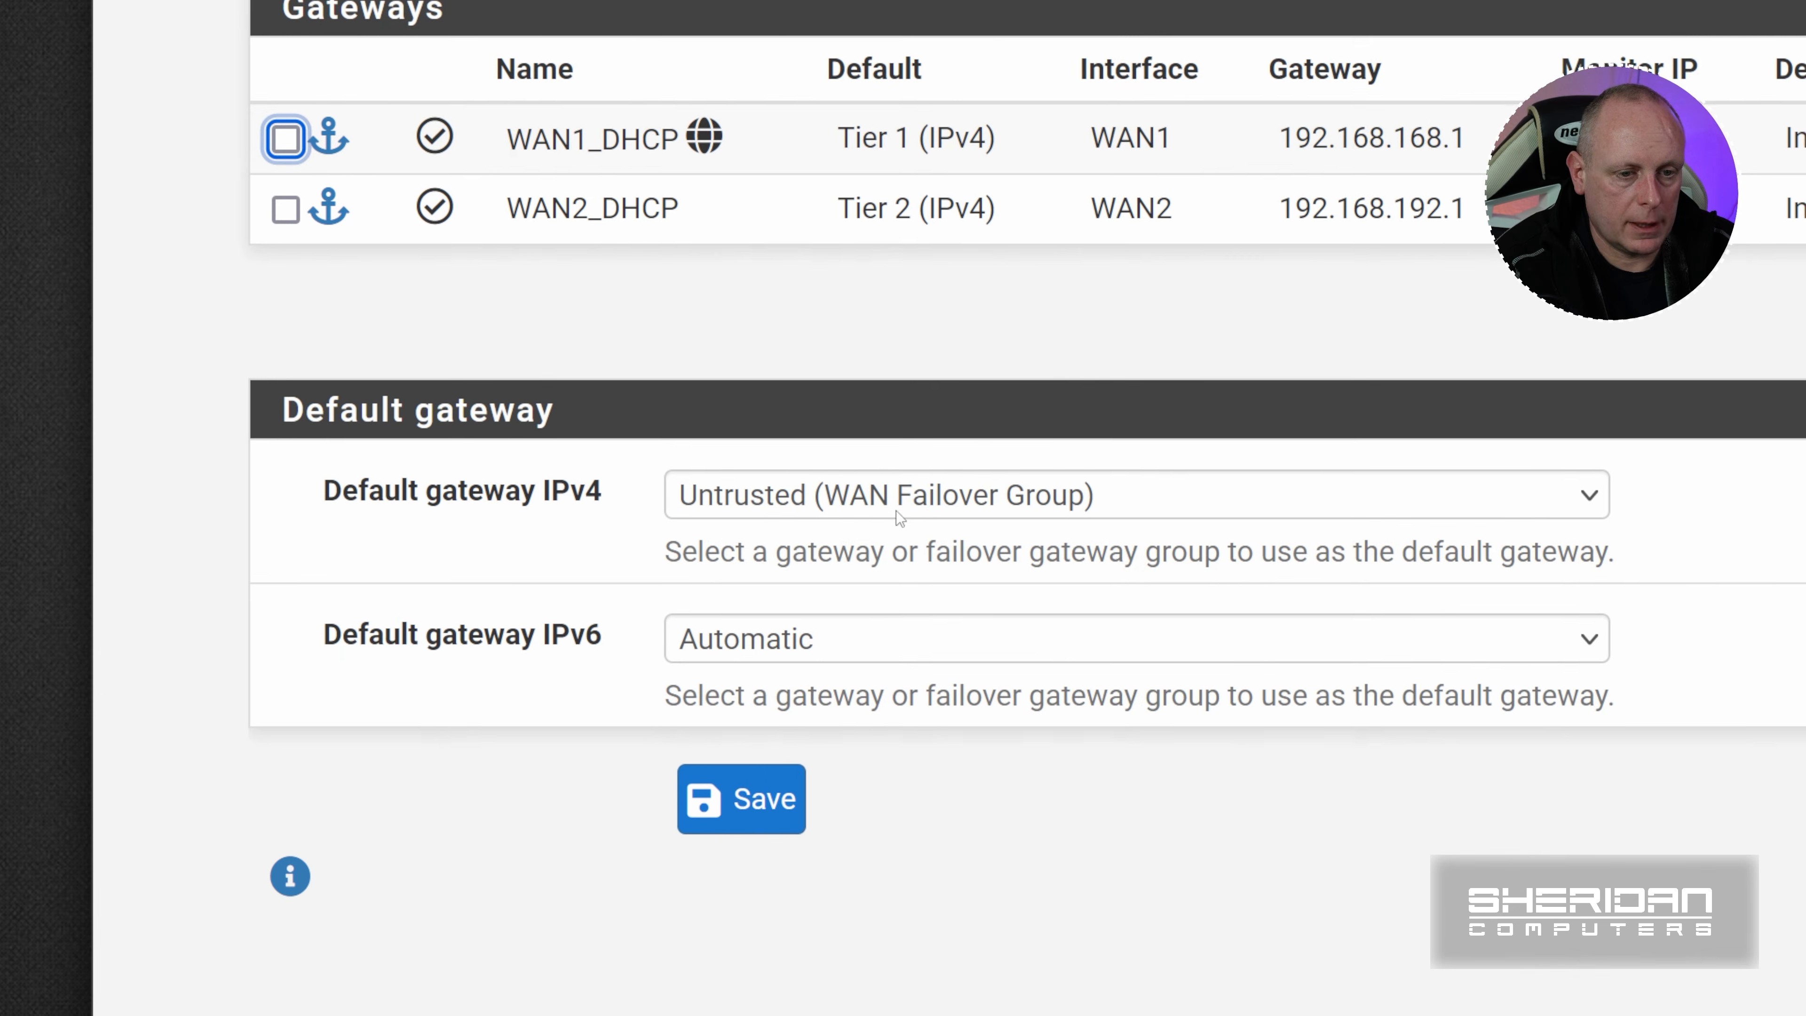